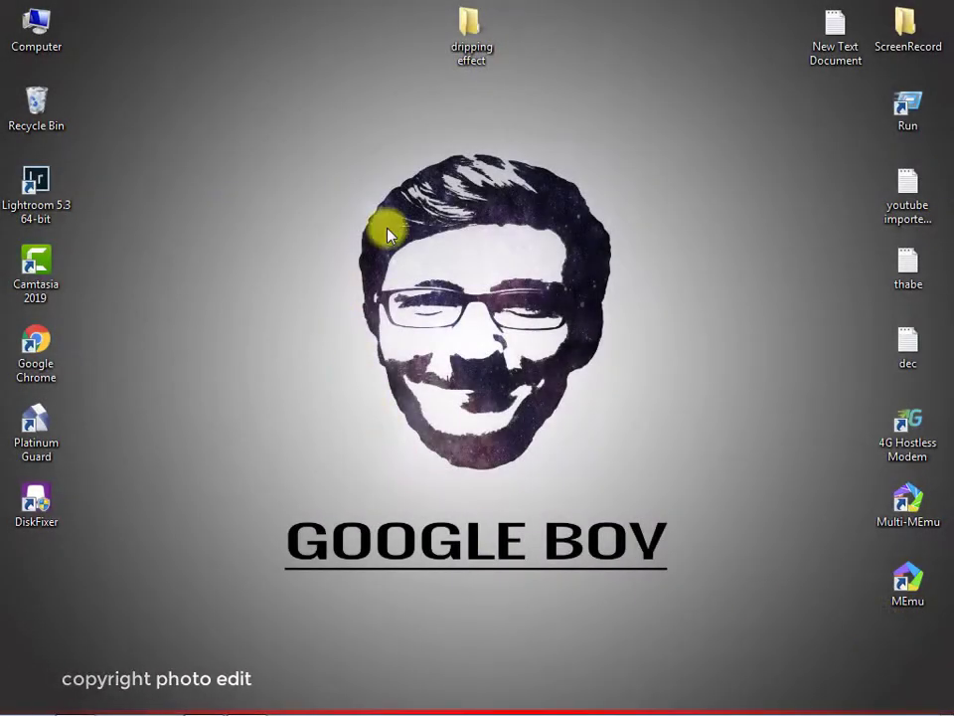
Preview the paint splash and portrait images in the dripping effect folder
{"action": "double_click", "coordinate": [474, 45]}
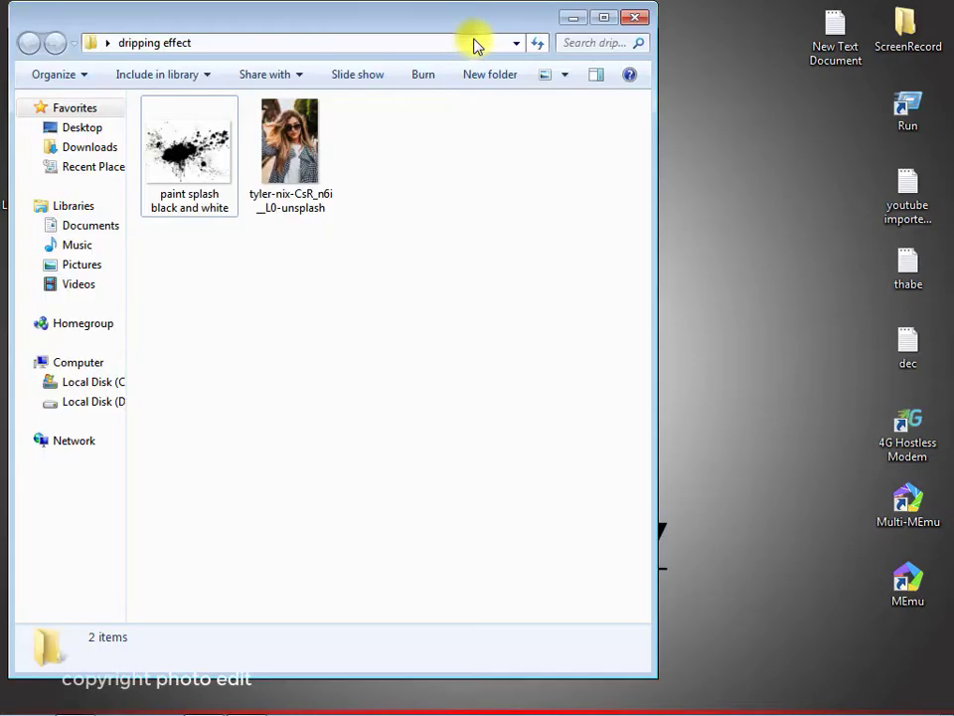
{"action": "double_click", "coordinate": [219, 139]}
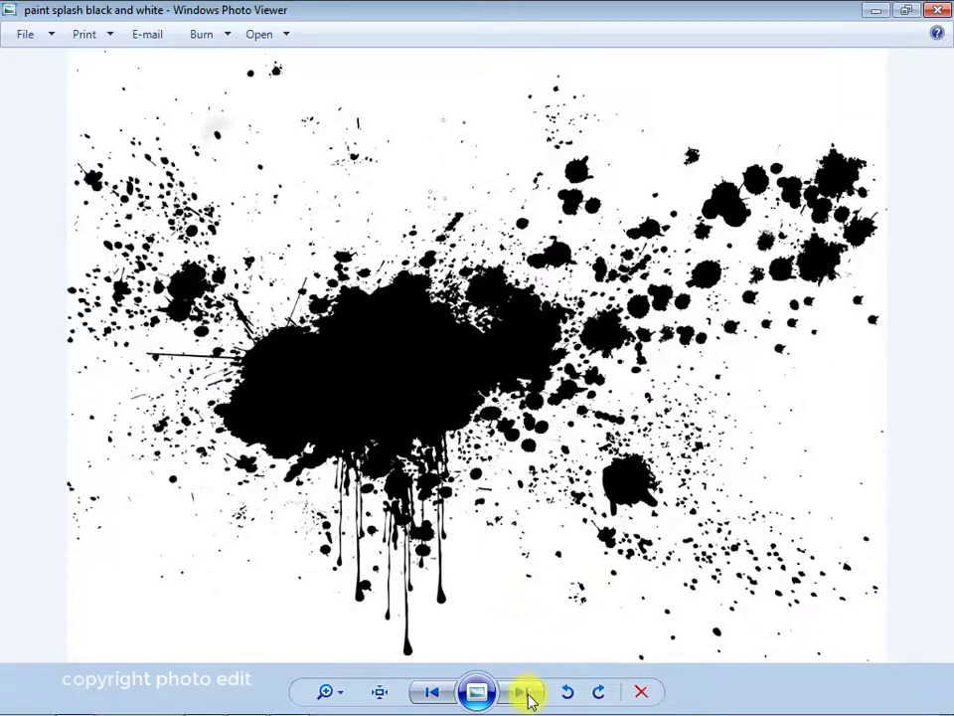
{"action": "left_click", "coordinate": [527, 698]}
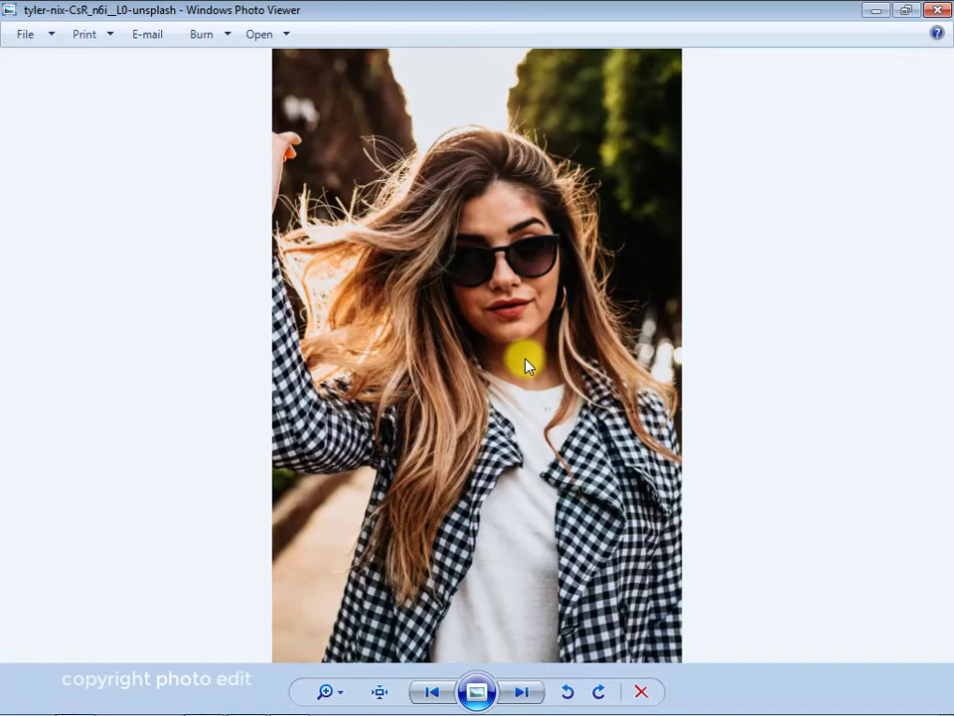
{"action": "left_click", "coordinate": [949, 8]}
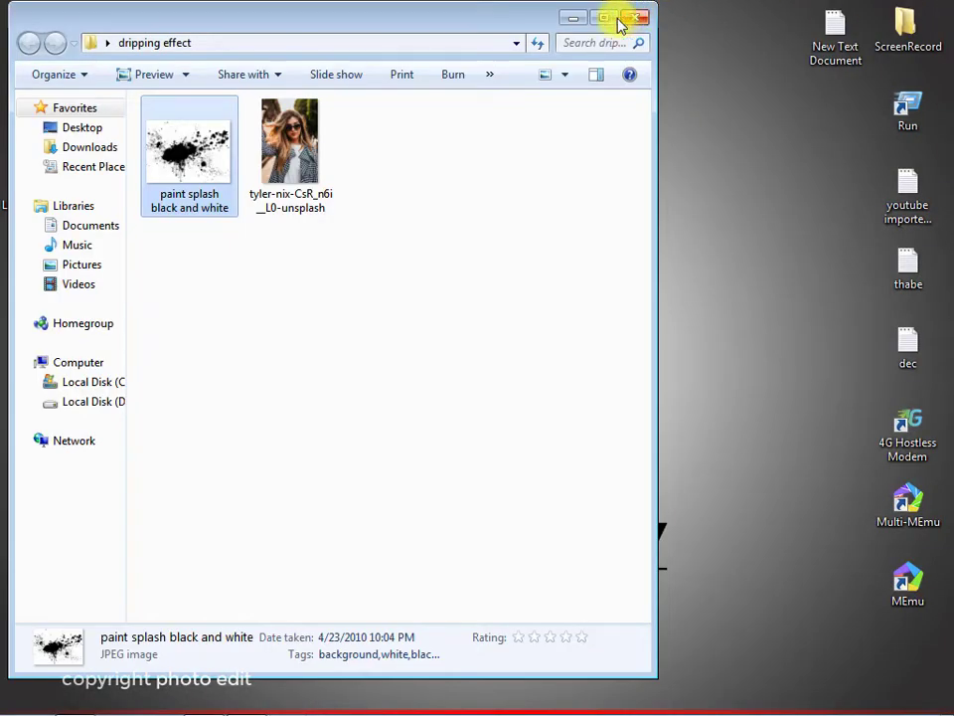
{"action": "left_click", "coordinate": [562, 18]}
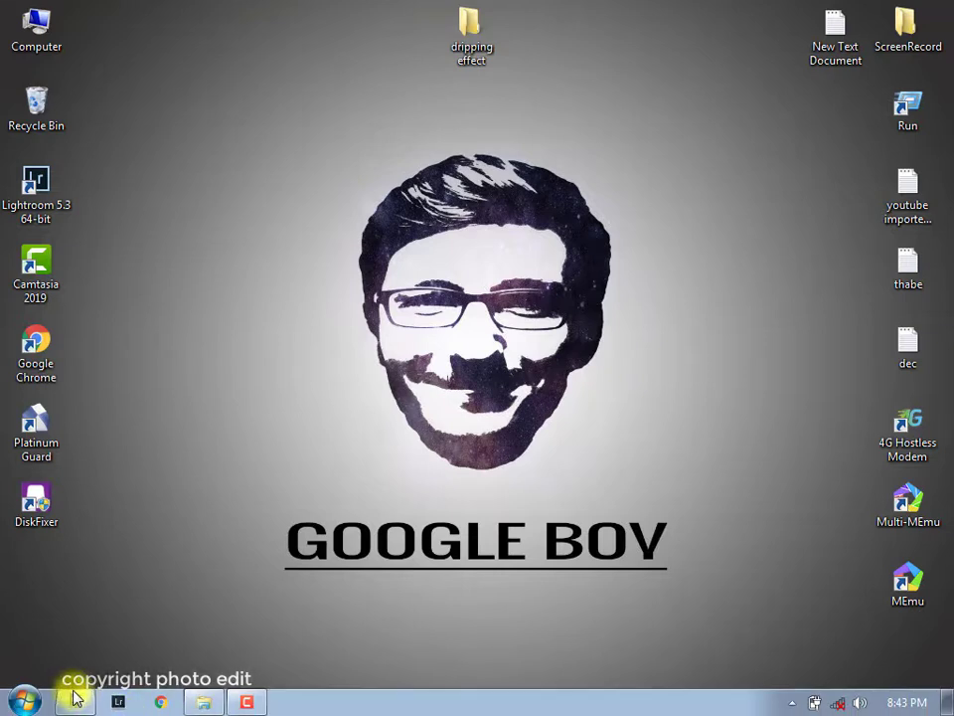
Open tyler-nix-CsR_n6i__L0-unsplash.jpg in Photoshop, dismiss the 3D warning, and pick Quick Selection
{"action": "left_click", "coordinate": [76, 702]}
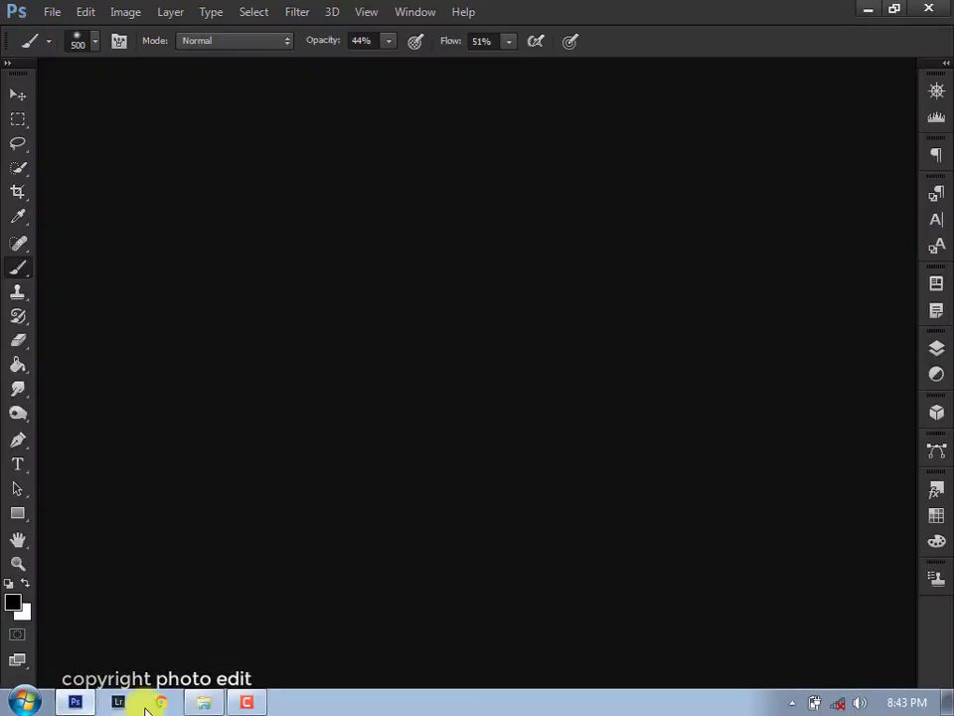
{"action": "left_click", "coordinate": [221, 703]}
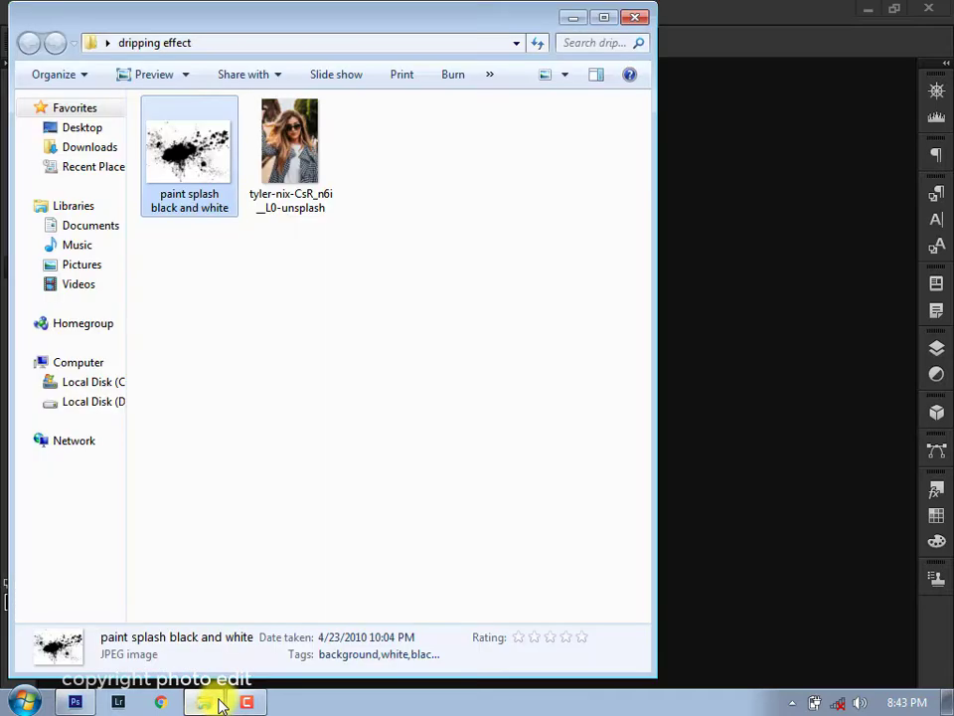
{"action": "mouse_move", "coordinate": [273, 149]}
{"action": "left_mouse_down"}
{"action": "mouse_move", "coordinate": [666, 303]}
{"action": "mouse_move", "coordinate": [496, 328]}
{"action": "left_mouse_up"}
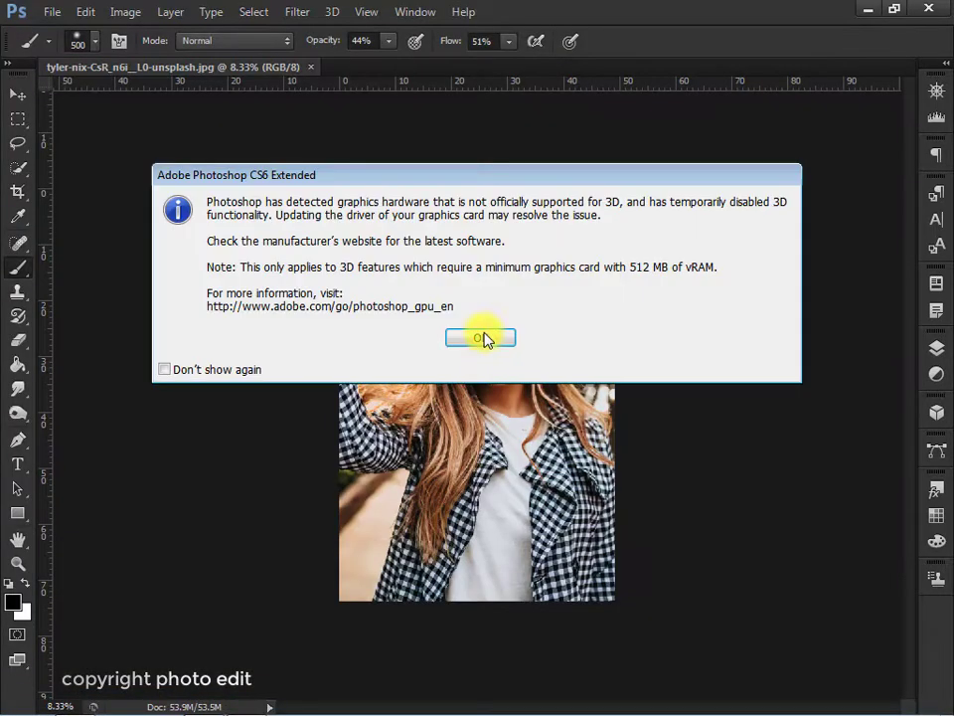
{"action": "left_click", "coordinate": [473, 338]}
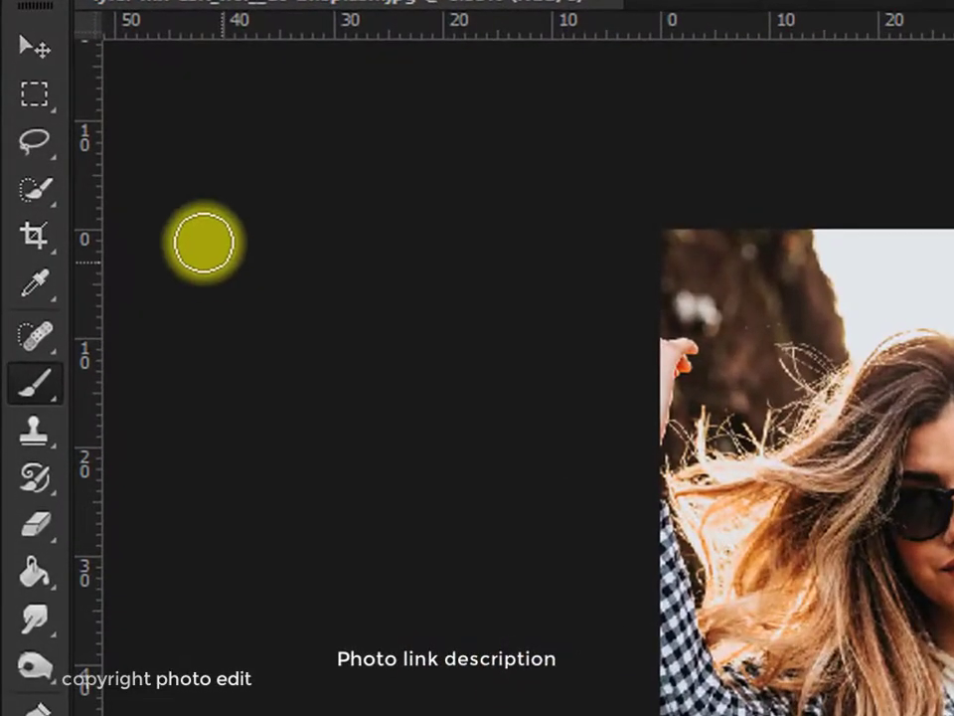
{"action": "left_click", "coordinate": [29, 189]}
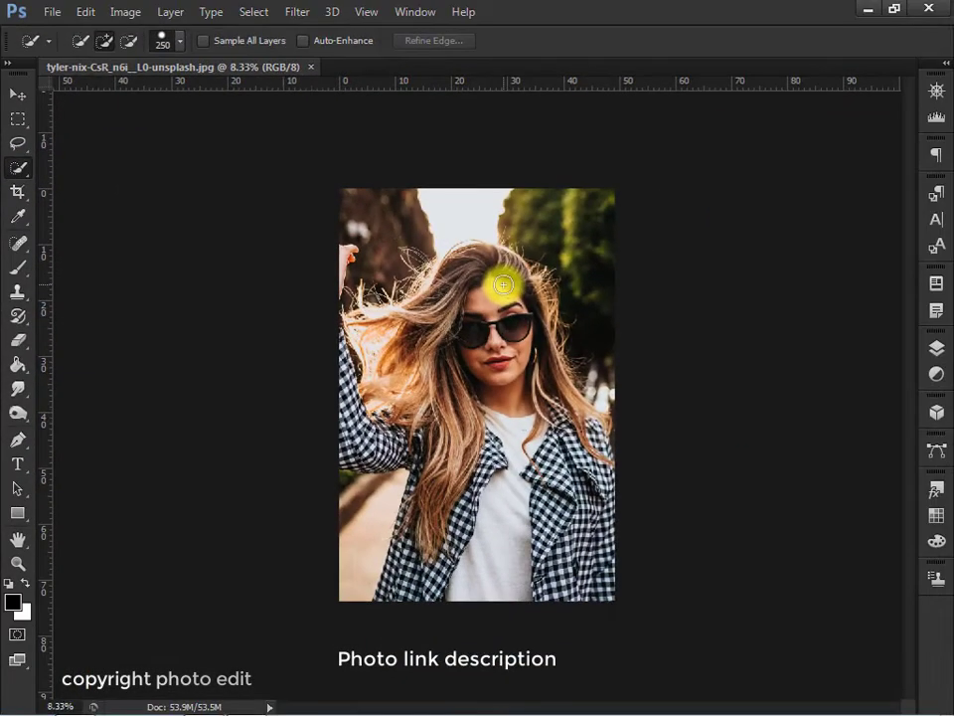
{"action": "scroll", "coordinate": [494, 277], "scroll_direction": "up", "scroll_amount": 2}
{"action": "scroll", "coordinate": [504, 288], "scroll_direction": "up", "scroll_amount": 1}
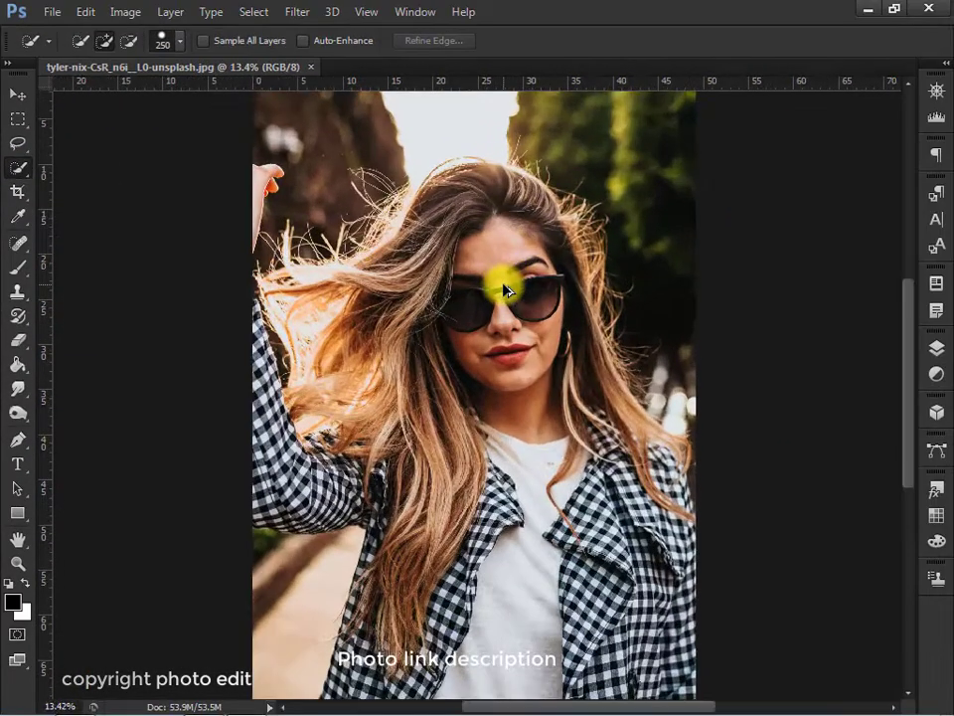
Quick-select the woman from her sunglasses down through the white shirt and checked jacket
{"action": "left_click_drag", "start_coordinate": [500, 311], "coordinate": [494, 434]}
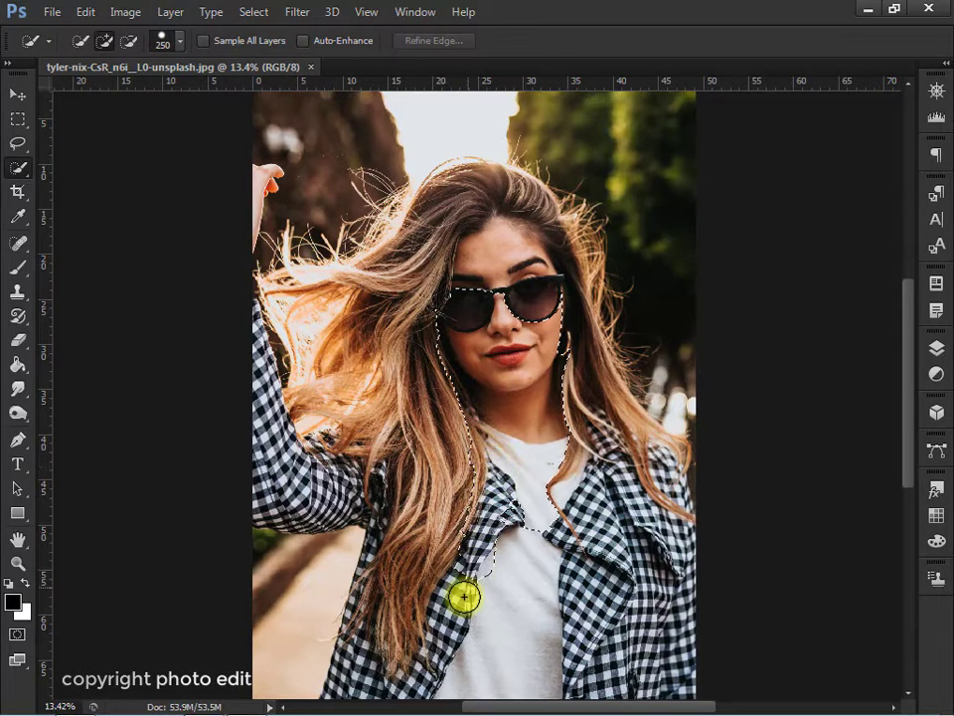
{"action": "left_click_drag", "start_coordinate": [464, 597], "coordinate": [450, 655]}
{"action": "left_click_drag", "start_coordinate": [481, 588], "coordinate": [473, 332]}
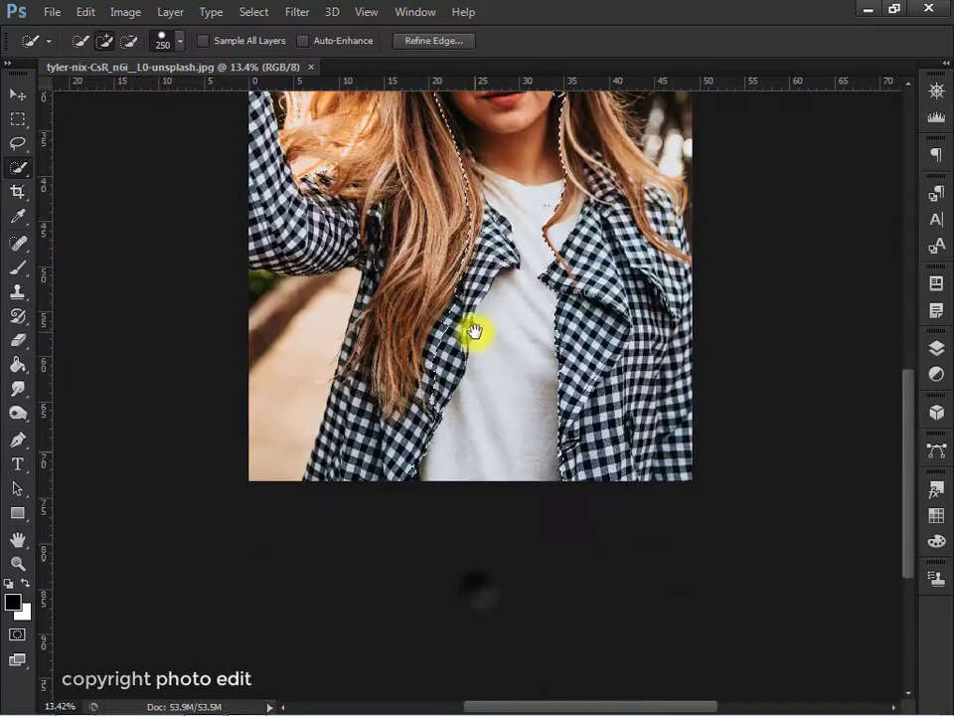
{"action": "mouse_move", "coordinate": [356, 456]}
{"action": "left_mouse_down"}
{"action": "mouse_move", "coordinate": [335, 481]}
{"action": "mouse_move", "coordinate": [404, 319]}
{"action": "mouse_move", "coordinate": [432, 222]}
{"action": "mouse_move", "coordinate": [351, 420]}
{"action": "mouse_move", "coordinate": [505, 356]}
{"action": "mouse_move", "coordinate": [590, 388]}
{"action": "mouse_move", "coordinate": [615, 443]}
{"action": "mouse_move", "coordinate": [572, 475]}
{"action": "left_mouse_up"}
{"action": "mouse_move", "coordinate": [688, 473]}
{"action": "left_mouse_down"}
{"action": "mouse_move", "coordinate": [643, 418]}
{"action": "mouse_move", "coordinate": [572, 361]}
{"action": "left_mouse_up"}
{"action": "key", "text": "bracketright"}
{"action": "key", "text": "bracketright"}
{"action": "key", "text": "bracketright"}
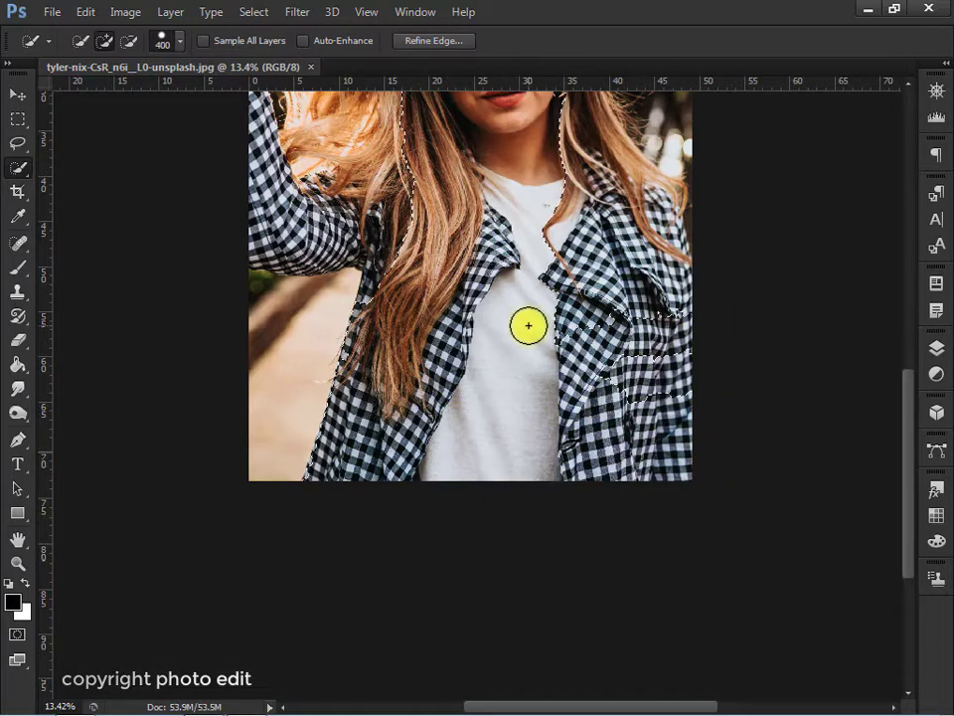
{"action": "mouse_move", "coordinate": [526, 324]}
{"action": "left_mouse_down"}
{"action": "mouse_move", "coordinate": [613, 296]}
{"action": "mouse_move", "coordinate": [650, 426]}
{"action": "mouse_move", "coordinate": [608, 373]}
{"action": "mouse_move", "coordinate": [597, 211]}
{"action": "mouse_move", "coordinate": [630, 238]}
{"action": "mouse_move", "coordinate": [600, 269]}
{"action": "left_mouse_up"}
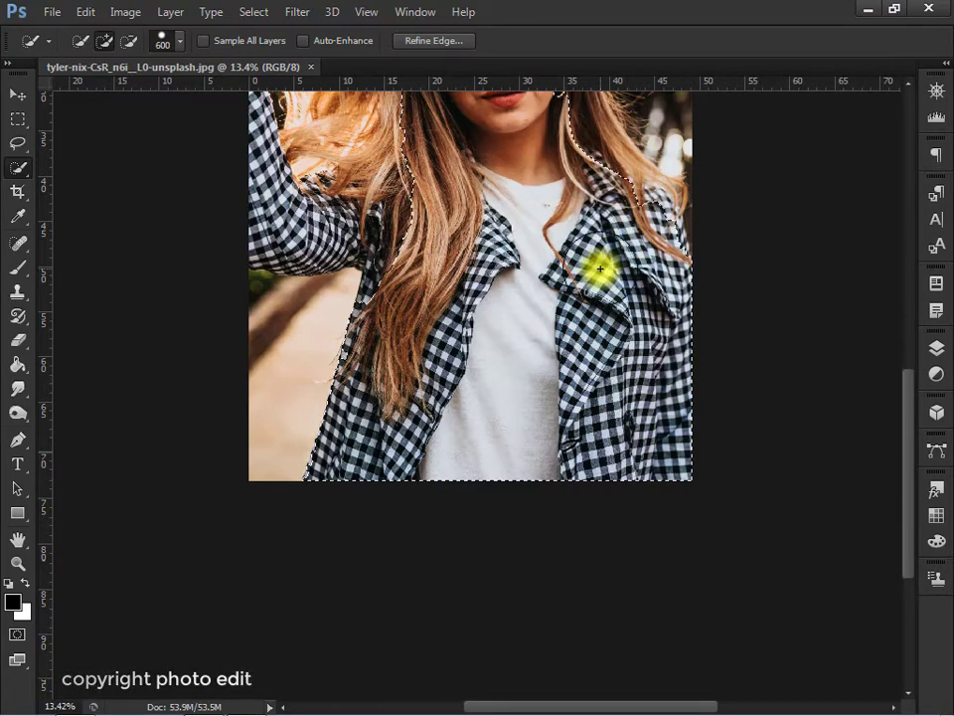
Extend the selection up over her hair and add the raised left arm
{"action": "scroll", "coordinate": [600, 269], "scroll_direction": "up", "scroll_amount": 3}
{"action": "mouse_move", "coordinate": [562, 378]}
{"action": "left_mouse_down"}
{"action": "mouse_move", "coordinate": [562, 345]}
{"action": "mouse_move", "coordinate": [510, 249]}
{"action": "mouse_move", "coordinate": [423, 145]}
{"action": "mouse_move", "coordinate": [429, 220]}
{"action": "mouse_move", "coordinate": [366, 318]}
{"action": "mouse_move", "coordinate": [324, 304]}
{"action": "mouse_move", "coordinate": [319, 292]}
{"action": "mouse_move", "coordinate": [399, 324]}
{"action": "mouse_move", "coordinate": [414, 289]}
{"action": "mouse_move", "coordinate": [380, 349]}
{"action": "mouse_move", "coordinate": [532, 253]}
{"action": "mouse_move", "coordinate": [458, 305]}
{"action": "mouse_move", "coordinate": [410, 172]}
{"action": "left_mouse_up"}
{"action": "key", "text": "bracketleft"}
{"action": "key", "text": "bracketleft"}
{"action": "key", "text": "bracketleft"}
{"action": "left_click_drag", "start_coordinate": [417, 221], "coordinate": [488, 270]}
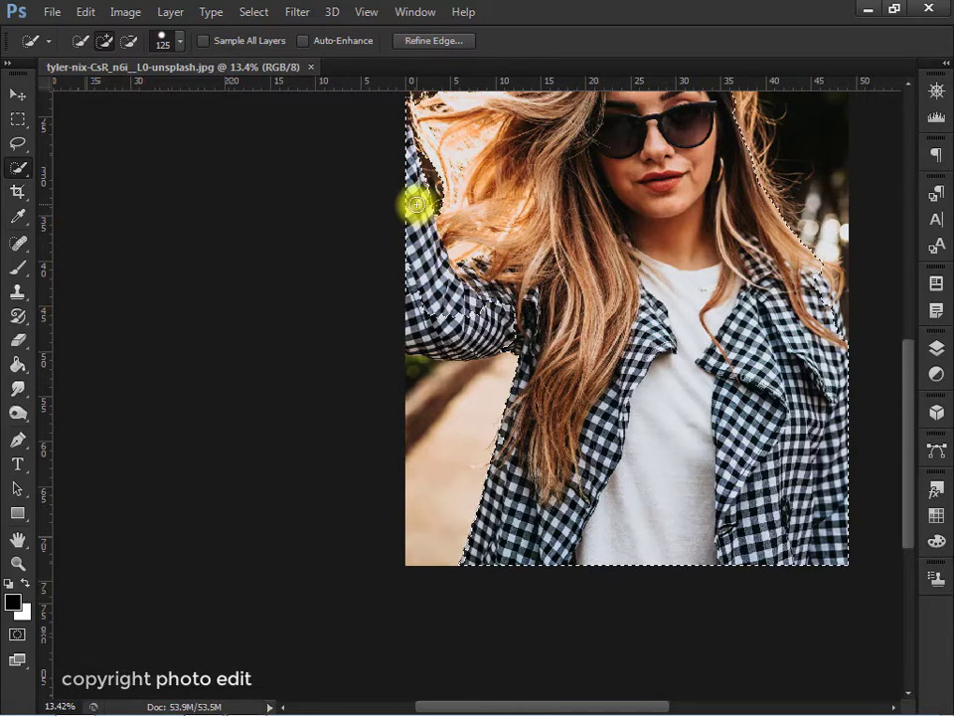
{"action": "mouse_move", "coordinate": [443, 233]}
{"action": "left_mouse_down"}
{"action": "mouse_move", "coordinate": [526, 292]}
{"action": "mouse_move", "coordinate": [452, 342]}
{"action": "mouse_move", "coordinate": [437, 314]}
{"action": "left_mouse_up"}
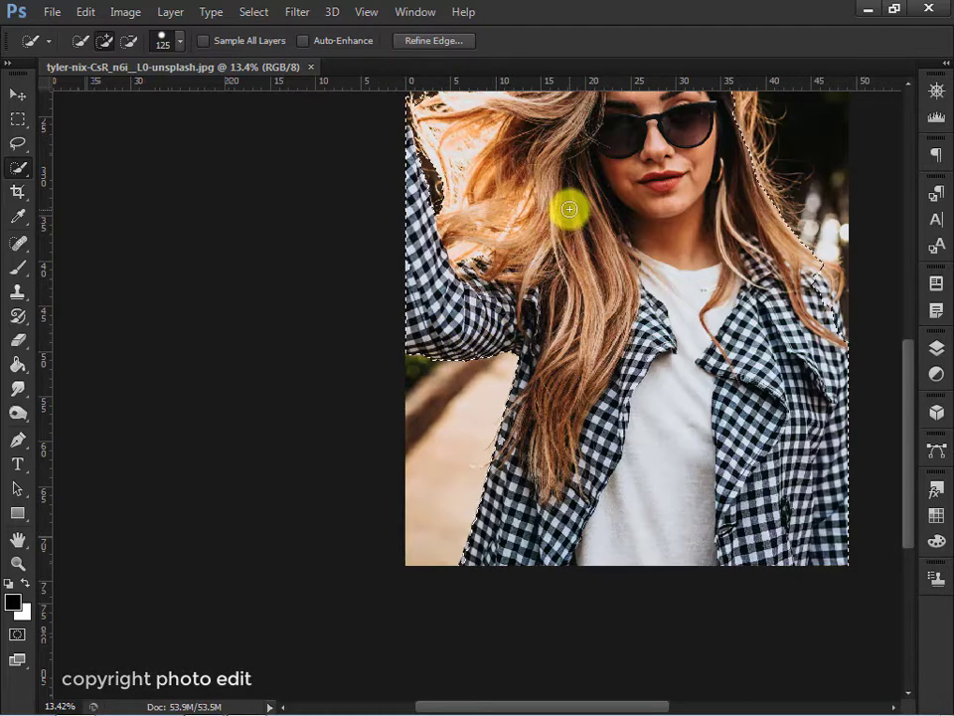
{"action": "scroll", "coordinate": [571, 210], "scroll_direction": "down", "scroll_amount": 2, "text": "alt"}
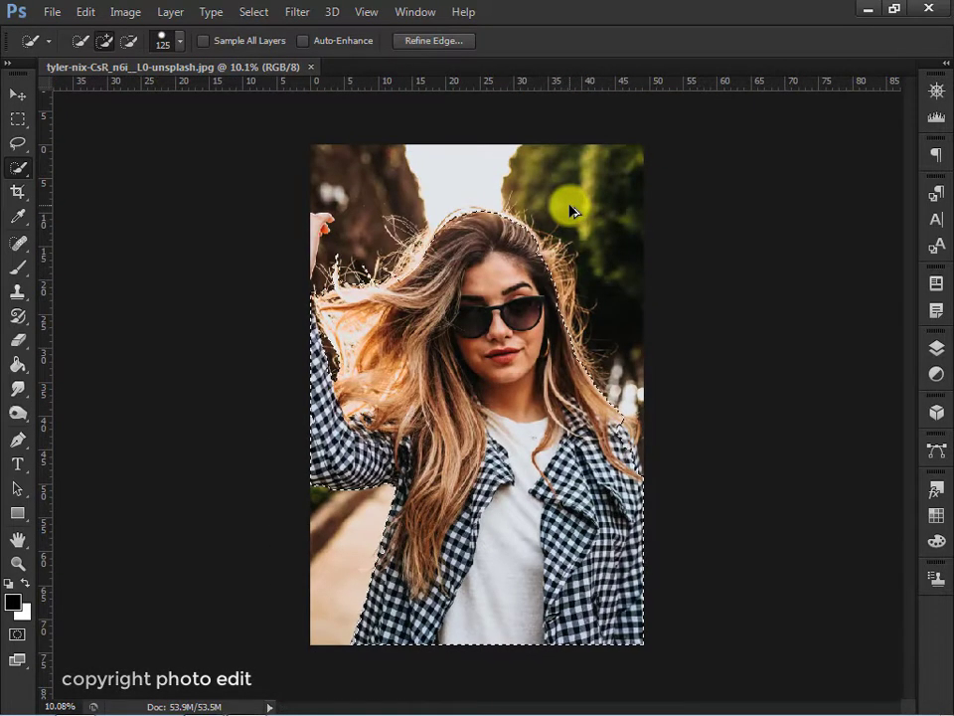
{"action": "scroll", "coordinate": [570, 209], "scroll_direction": "up", "scroll_amount": 1}
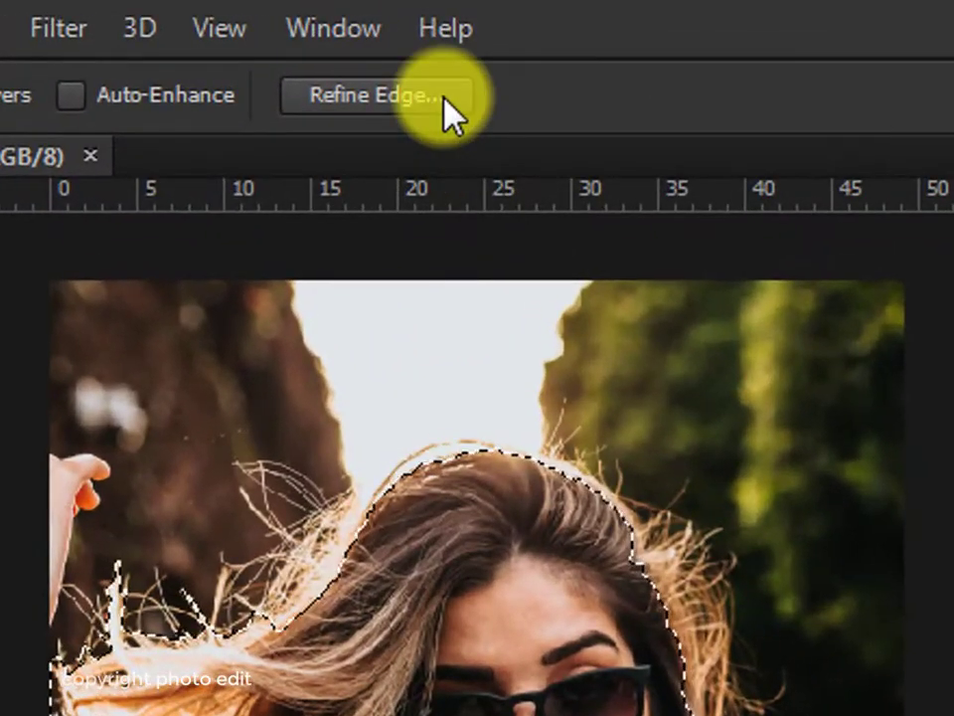
Refine Edge with 32.9 px feather, reduced Shift Edge and brushed hair strands, output to a new layer
{"action": "left_click", "coordinate": [445, 99]}
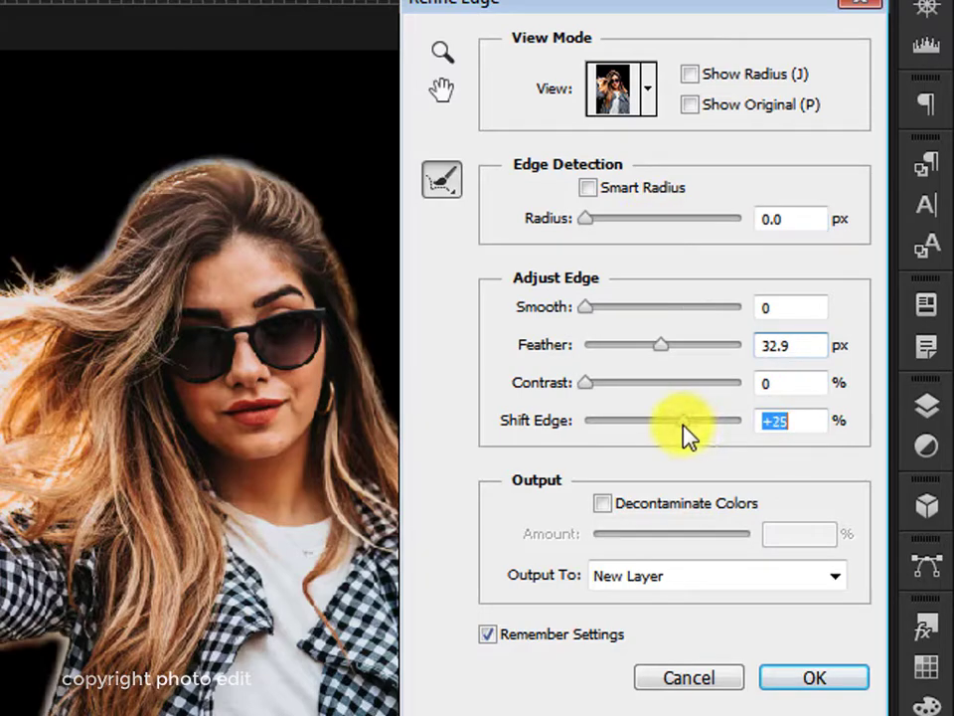
{"action": "mouse_move", "coordinate": [686, 429]}
{"action": "left_mouse_down"}
{"action": "mouse_move", "coordinate": [677, 437]}
{"action": "mouse_move", "coordinate": [672, 426]}
{"action": "left_mouse_up"}
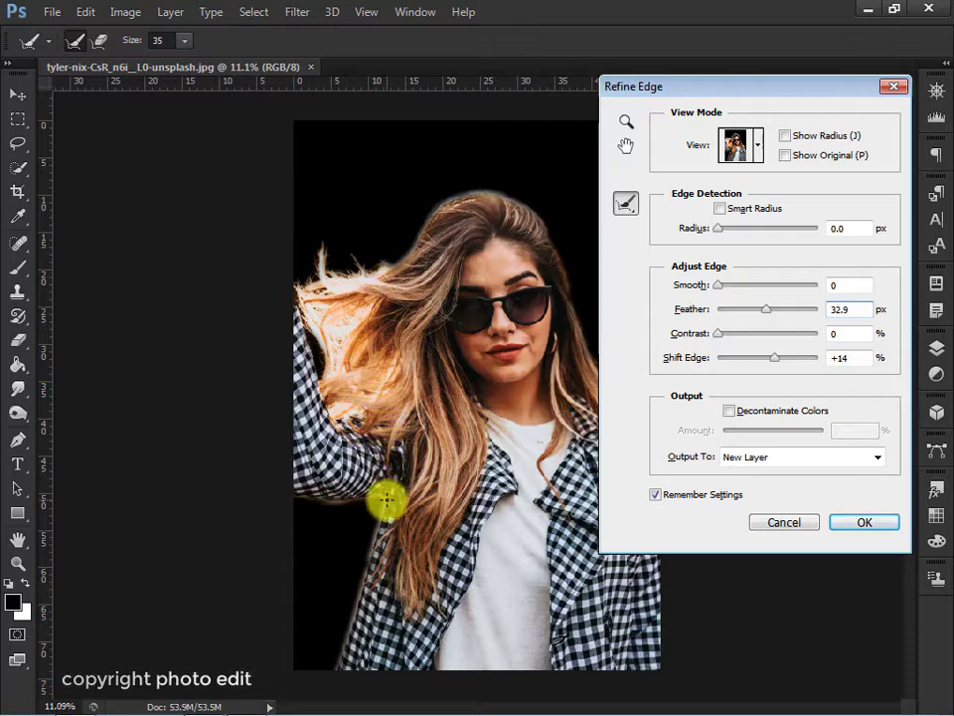
{"action": "left_click_drag", "start_coordinate": [378, 515], "coordinate": [368, 564]}
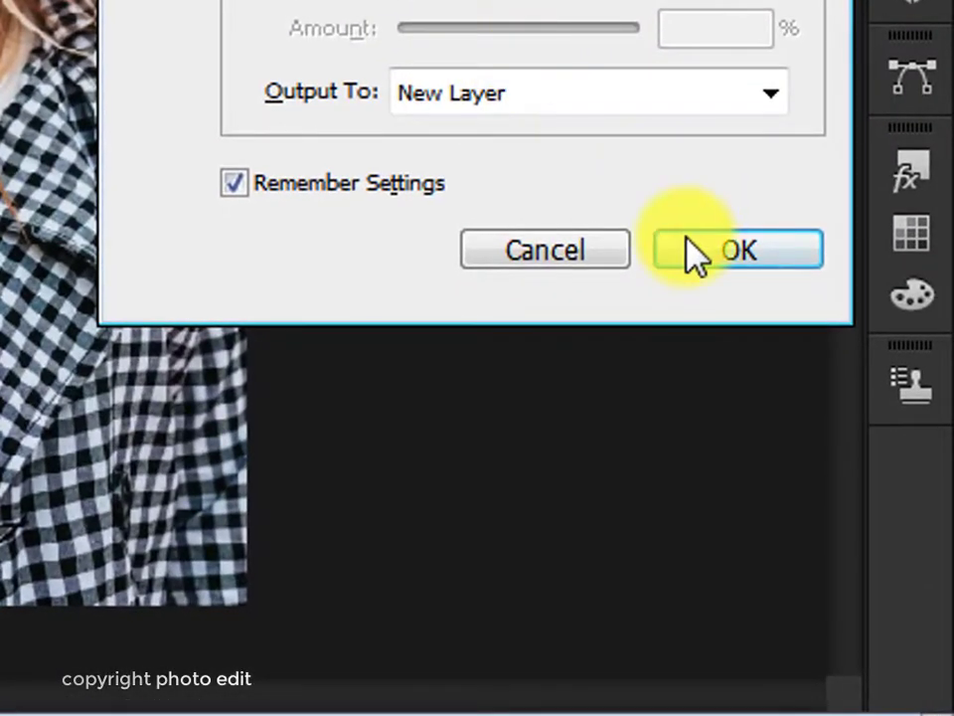
{"action": "left_click", "coordinate": [695, 254]}
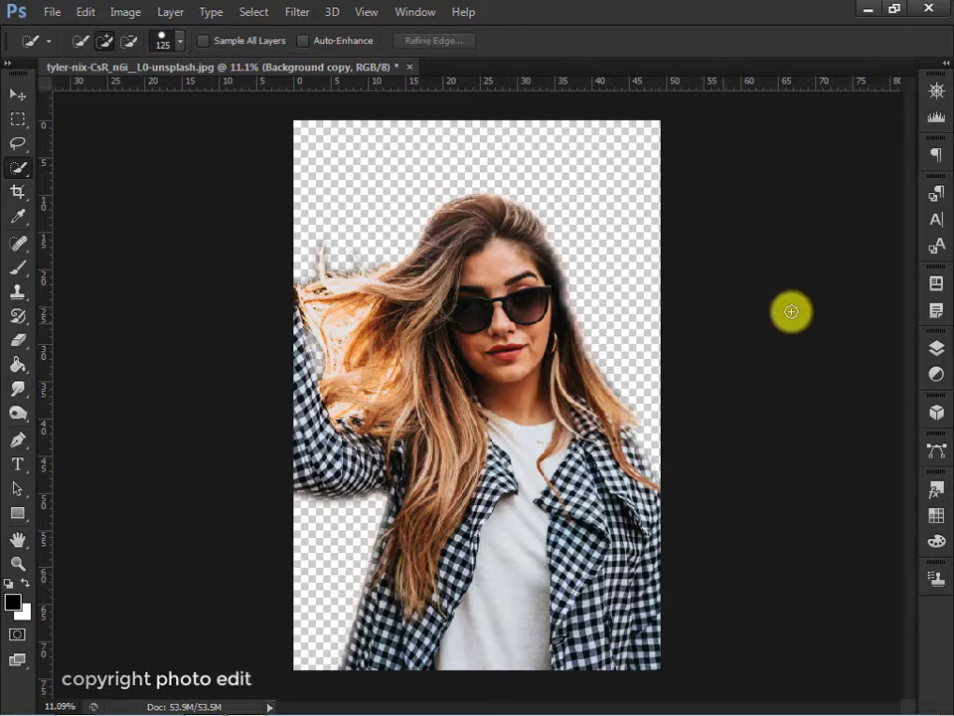
Unhide the Background layer and add a white-filled Layer 1 above it, beneath the cutout
{"action": "left_click", "coordinate": [935, 347]}
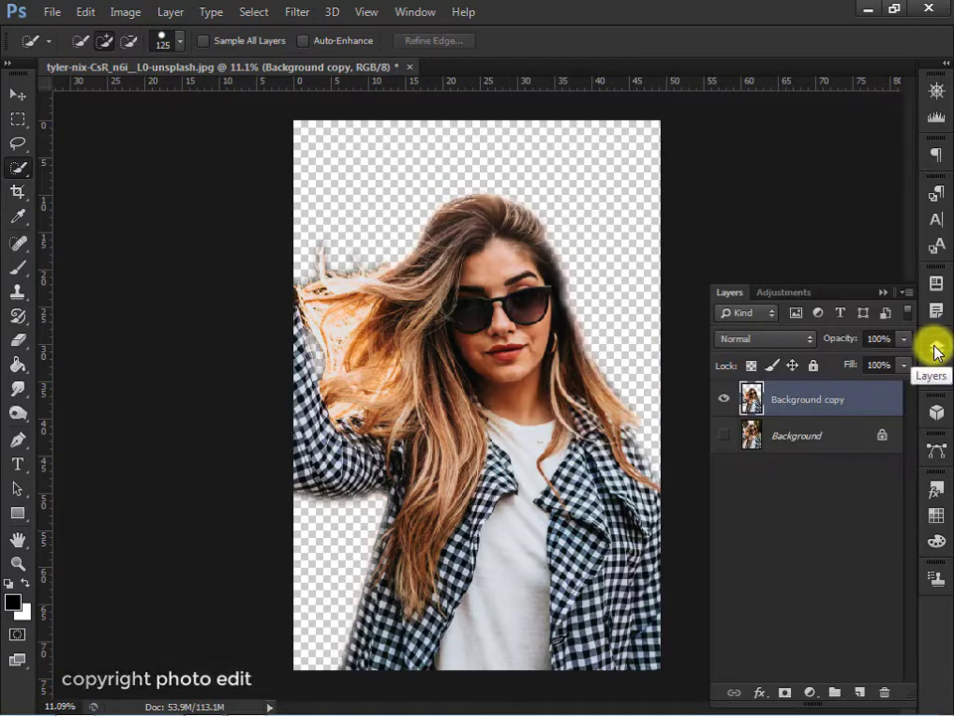
{"action": "left_click", "coordinate": [783, 442]}
{"action": "left_click", "coordinate": [725, 435]}
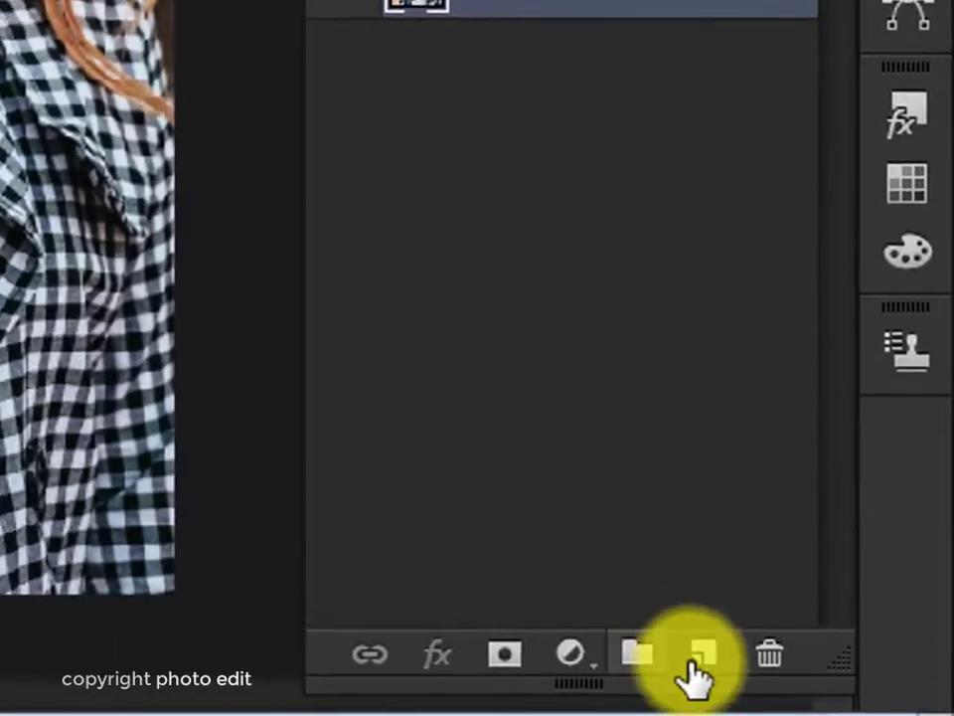
{"action": "left_click", "coordinate": [774, 671]}
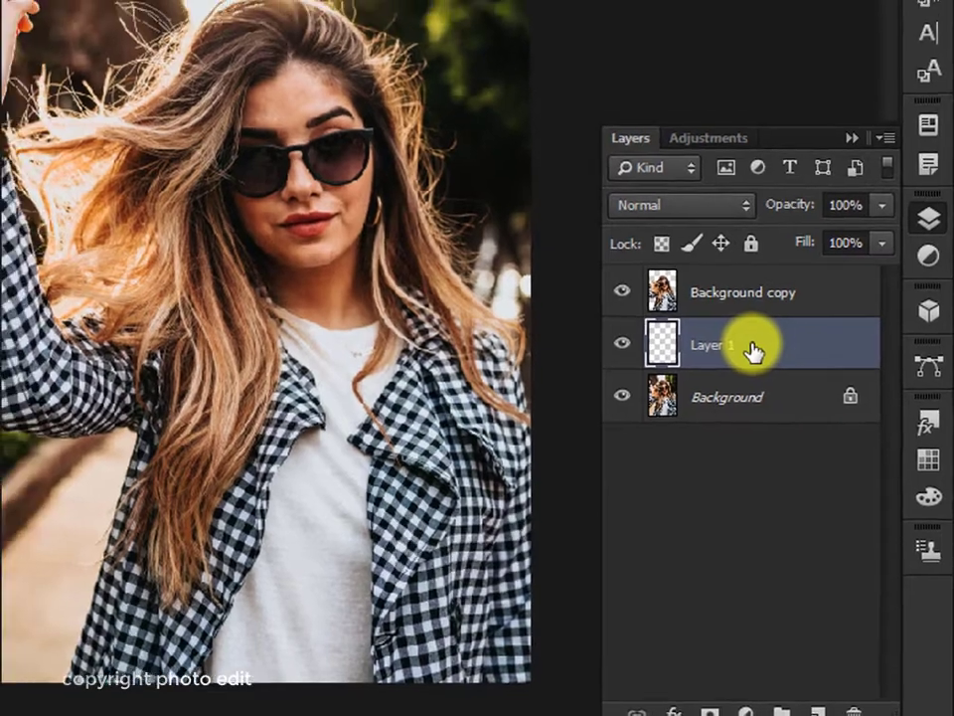
{"action": "key", "text": "ctrl+Delete"}
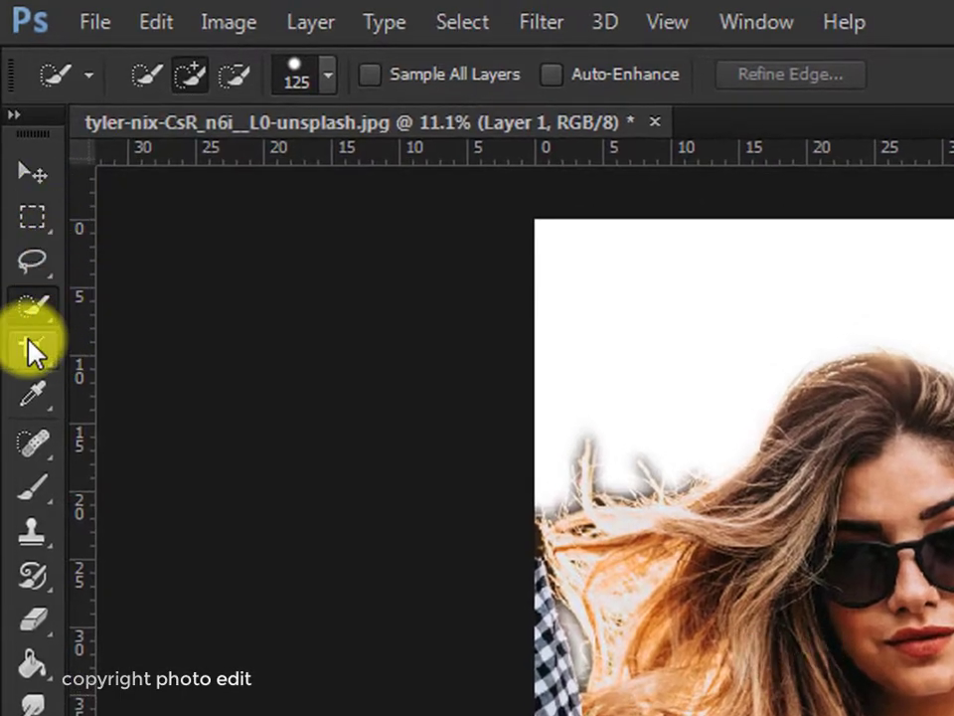
Extend the canvas to the right with the Crop tool and refill Layer 1 with white
{"action": "left_click", "coordinate": [28, 340]}
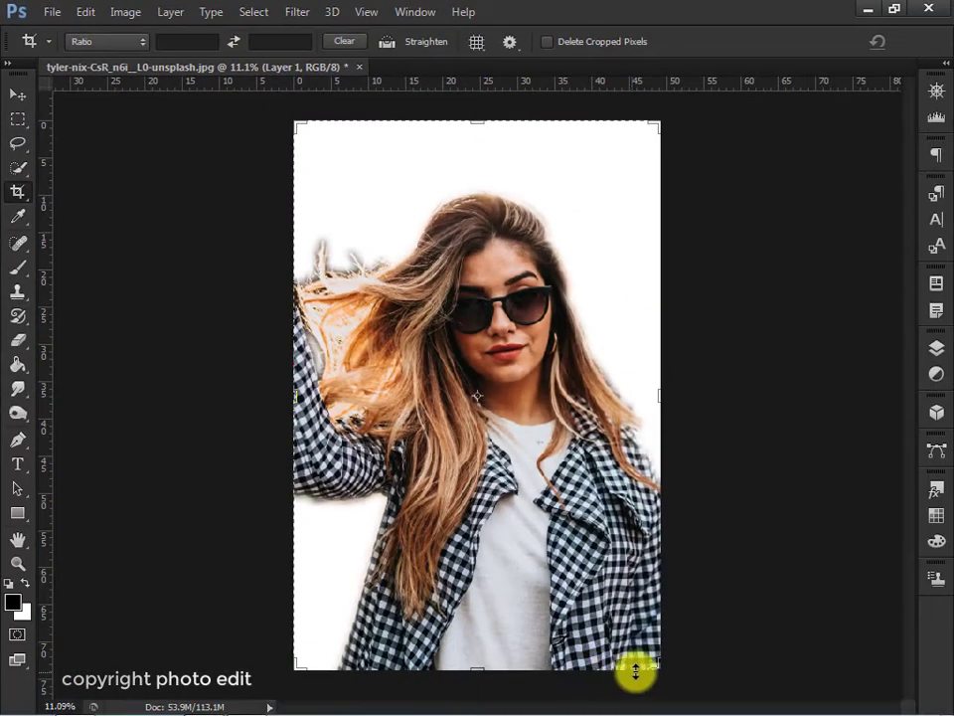
{"action": "mouse_move", "coordinate": [651, 668]}
{"action": "left_mouse_down"}
{"action": "mouse_move", "coordinate": [848, 697]}
{"action": "mouse_move", "coordinate": [866, 605]}
{"action": "mouse_move", "coordinate": [861, 656]}
{"action": "mouse_move", "coordinate": [850, 667]}
{"action": "mouse_move", "coordinate": [830, 664]}
{"action": "left_mouse_up"}
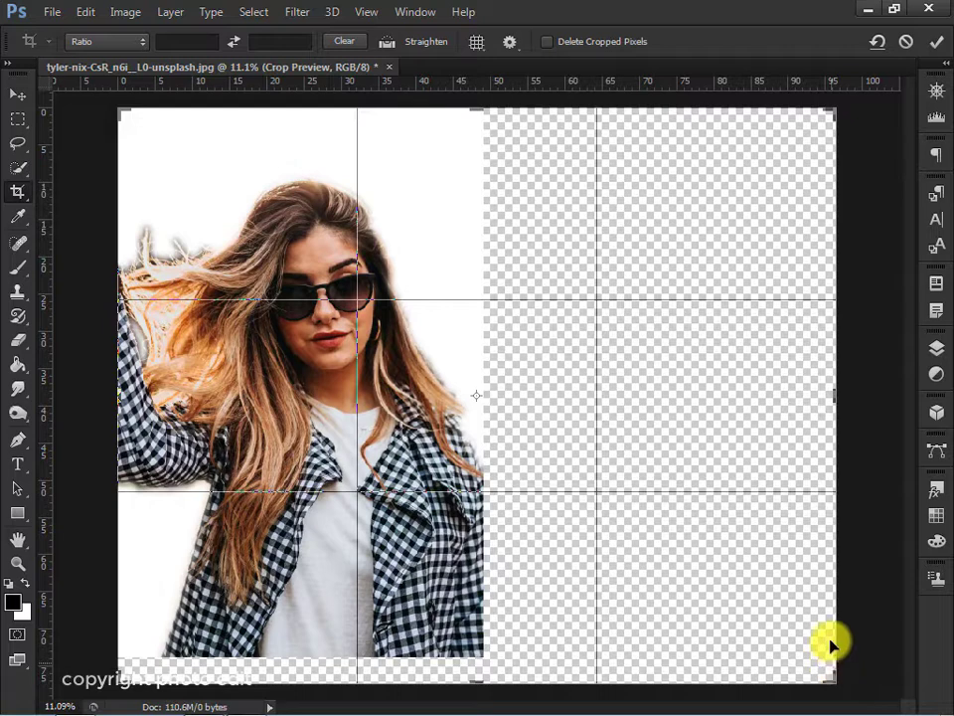
{"action": "left_click", "coordinate": [936, 41]}
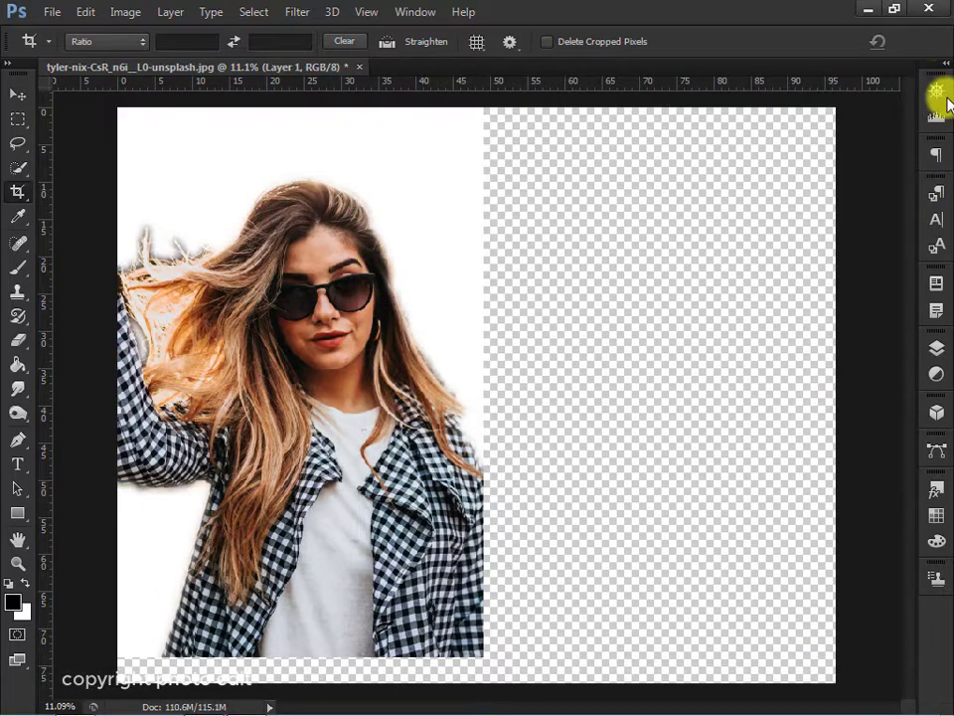
{"action": "left_click", "coordinate": [947, 352]}
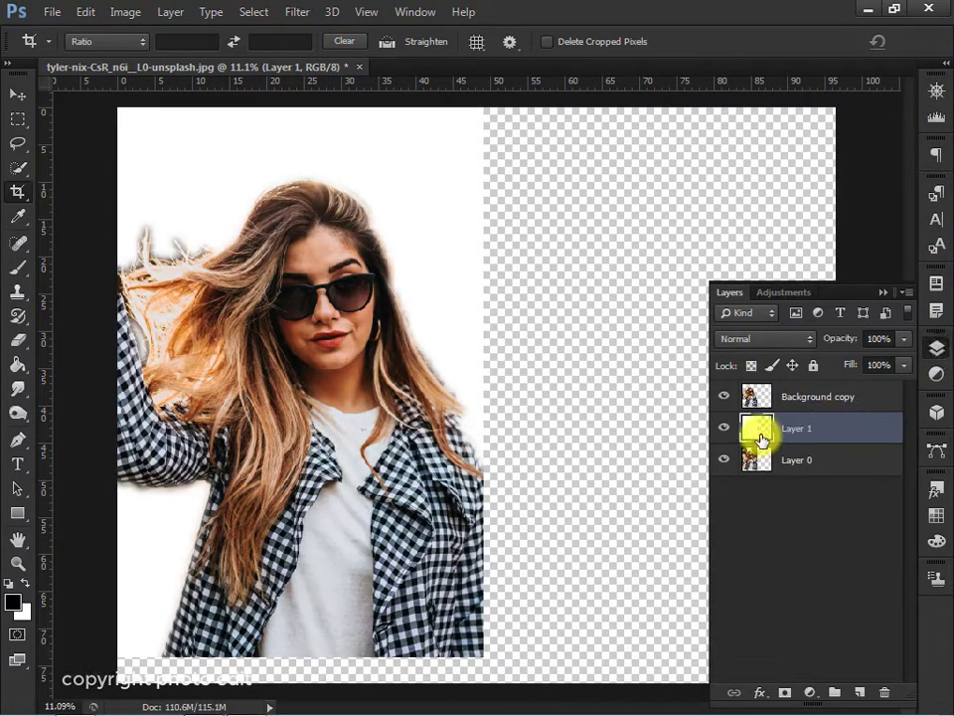
{"action": "key", "text": "ctrl+Delete"}
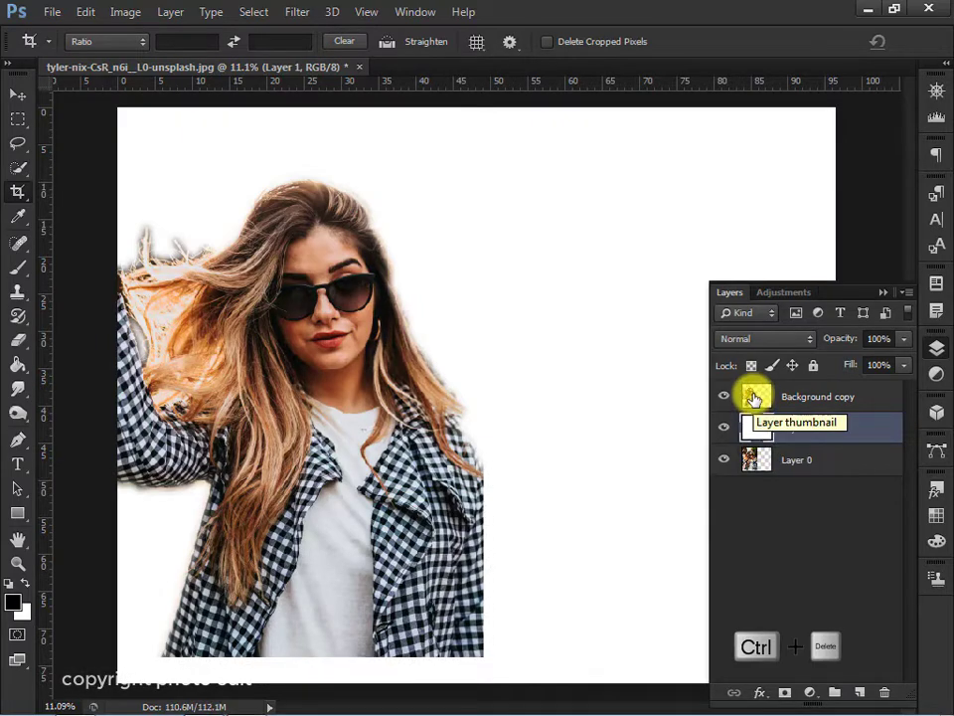
{"action": "left_click", "coordinate": [754, 398]}
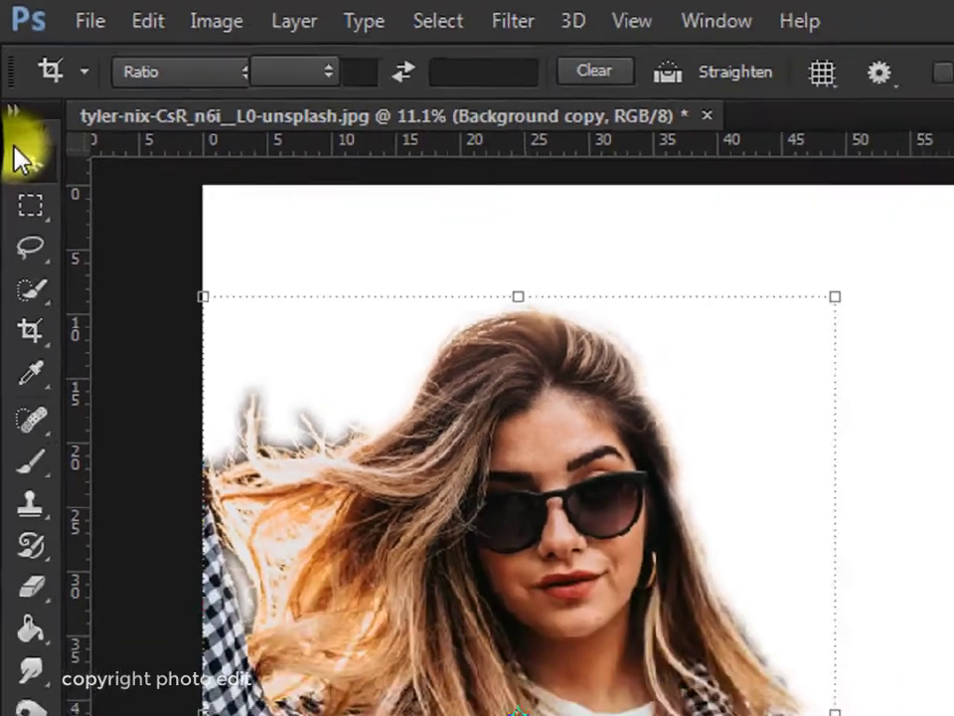
Scale the woman cutout to about 74% and centre it on the widened white canvas
{"action": "left_click", "coordinate": [18, 94]}
{"action": "left_click_drag", "start_coordinate": [337, 452], "coordinate": [496, 426]}
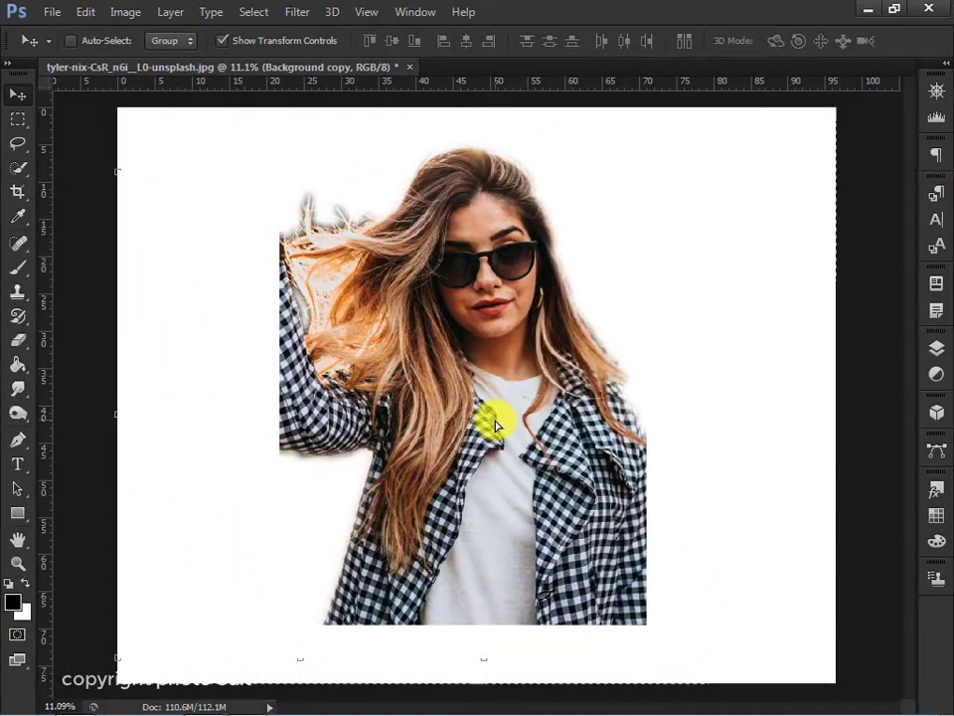
{"action": "left_click_drag", "start_coordinate": [279, 140], "coordinate": [344, 219]}
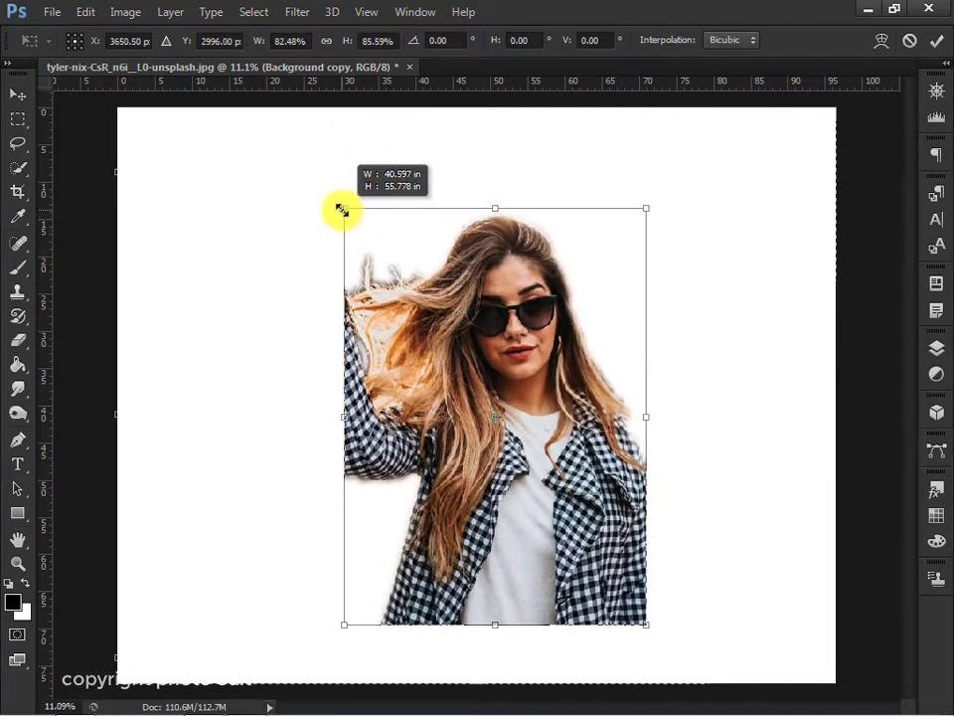
{"action": "left_click_drag", "start_coordinate": [343, 219], "coordinate": [373, 255]}
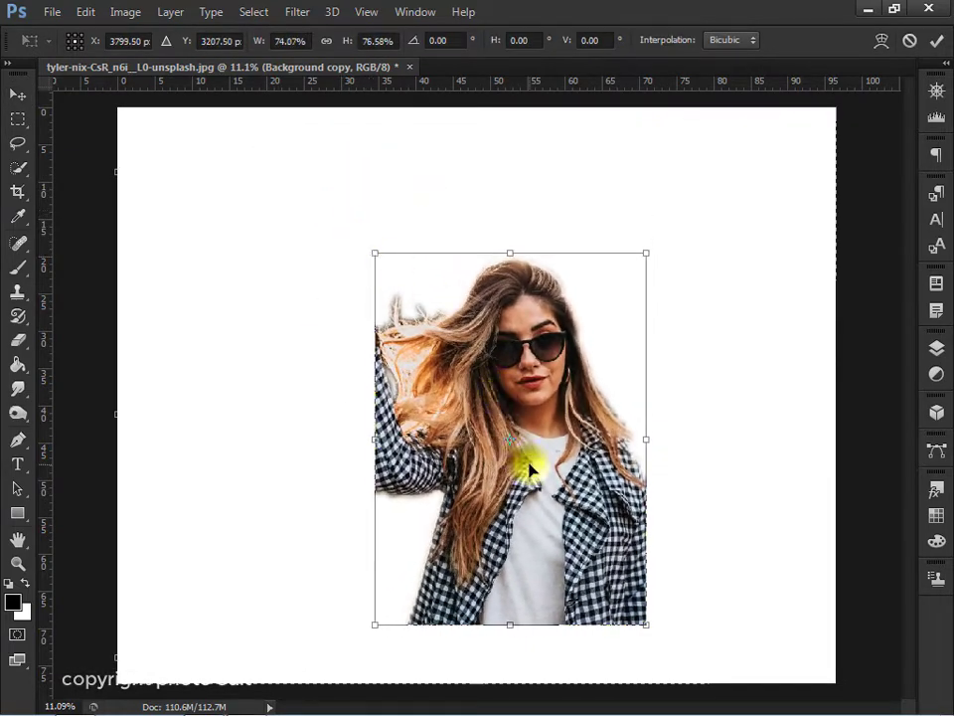
{"action": "left_click_drag", "start_coordinate": [529, 468], "coordinate": [491, 412]}
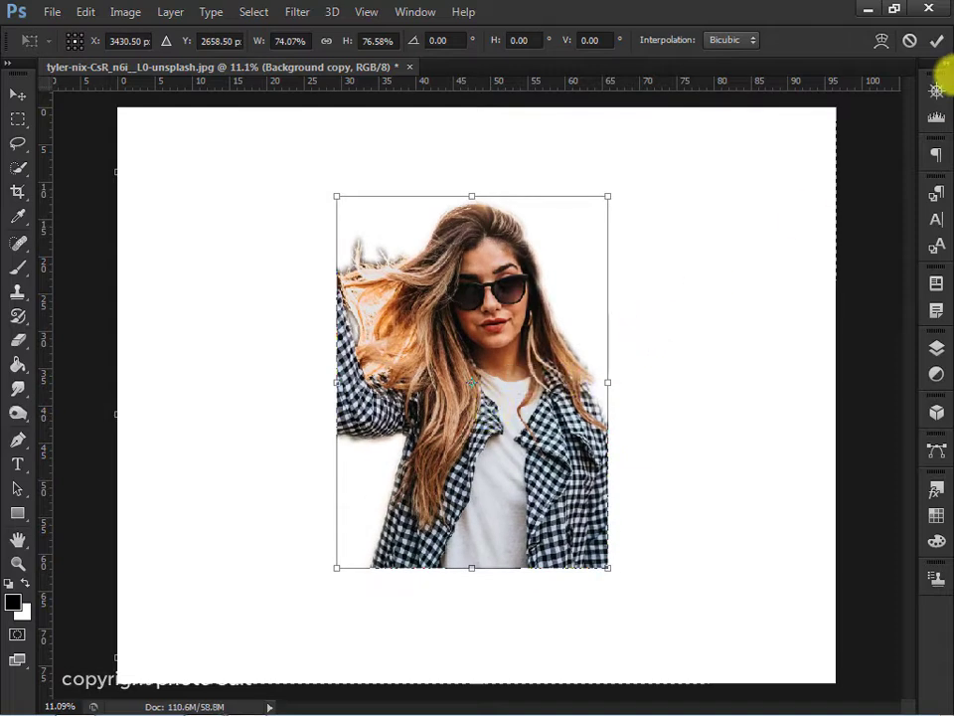
{"action": "left_click", "coordinate": [936, 43]}
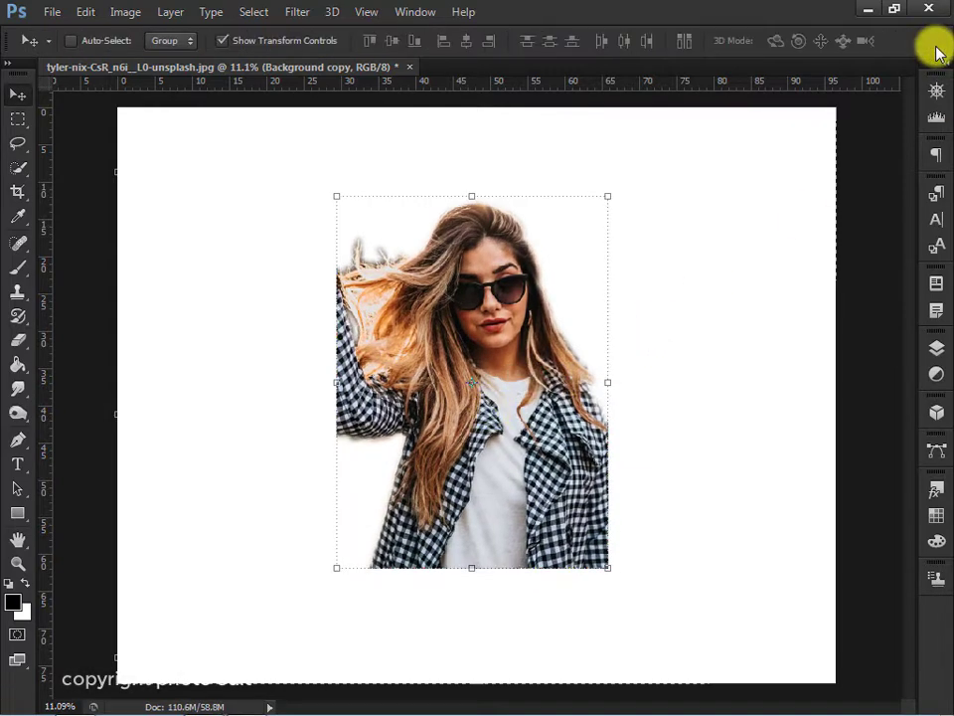
{"action": "left_click", "coordinate": [229, 41]}
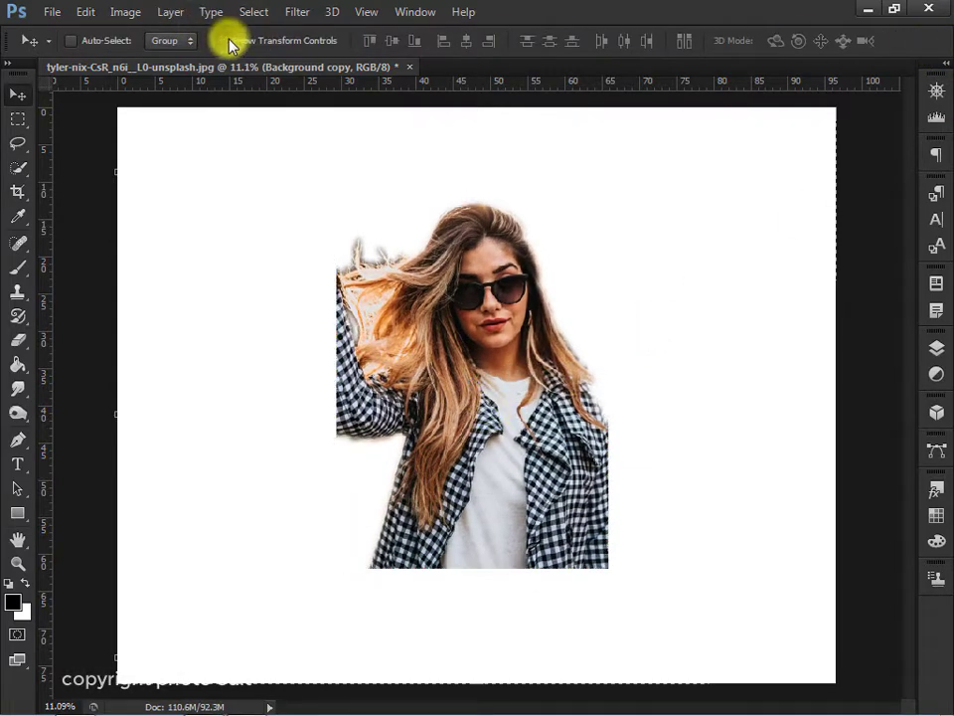
{"action": "left_click", "coordinate": [937, 350]}
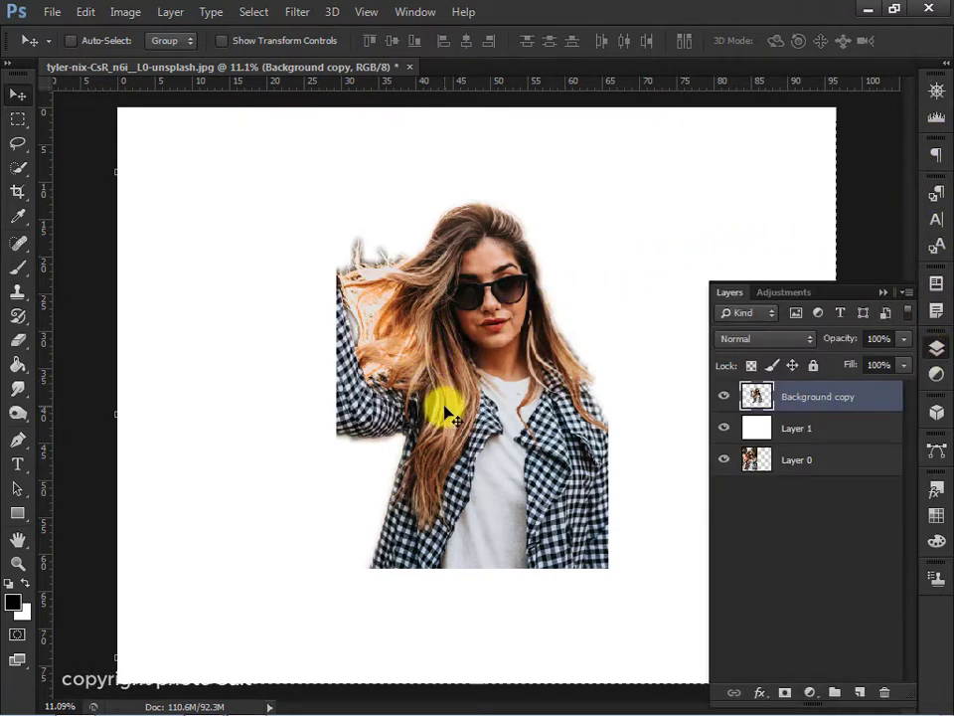
Place the paint splash black and white image and scale it to cover most of the canvas
{"action": "left_click", "coordinate": [201, 704]}
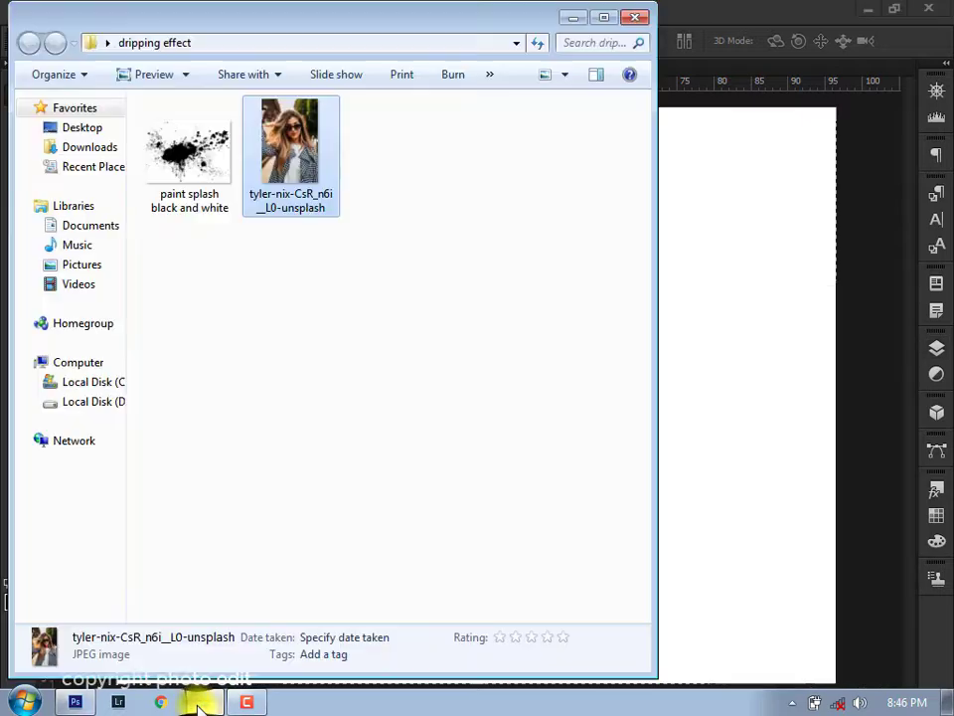
{"action": "left_click_drag", "start_coordinate": [170, 153], "coordinate": [695, 310]}
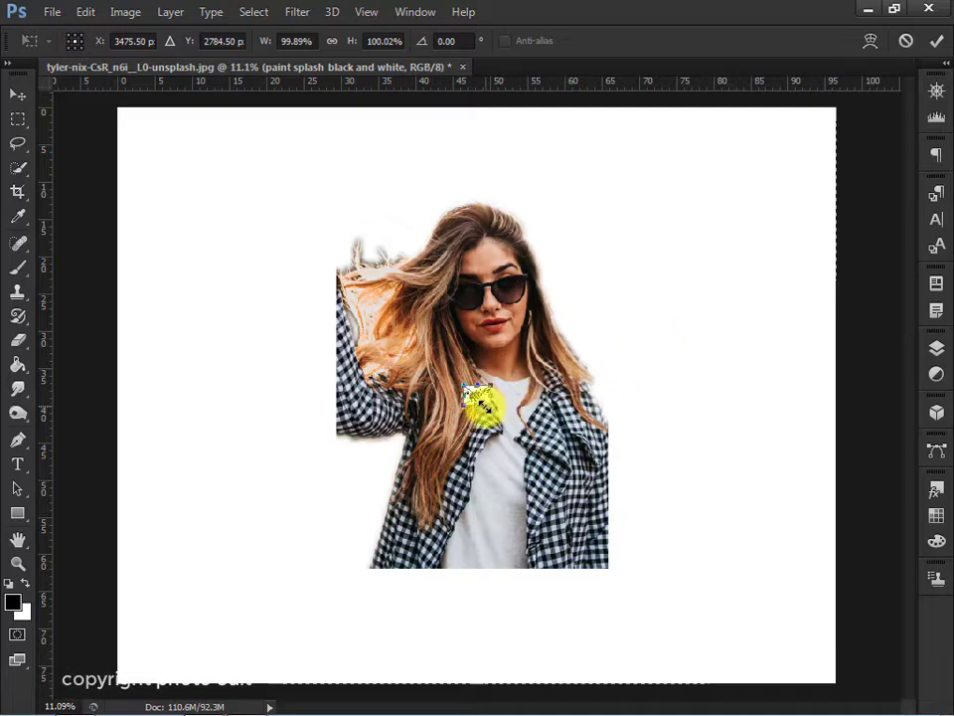
{"action": "mouse_move", "coordinate": [487, 403]}
{"action": "left_mouse_down"}
{"action": "mouse_move", "coordinate": [758, 616]}
{"action": "mouse_move", "coordinate": [596, 387]}
{"action": "left_mouse_up"}
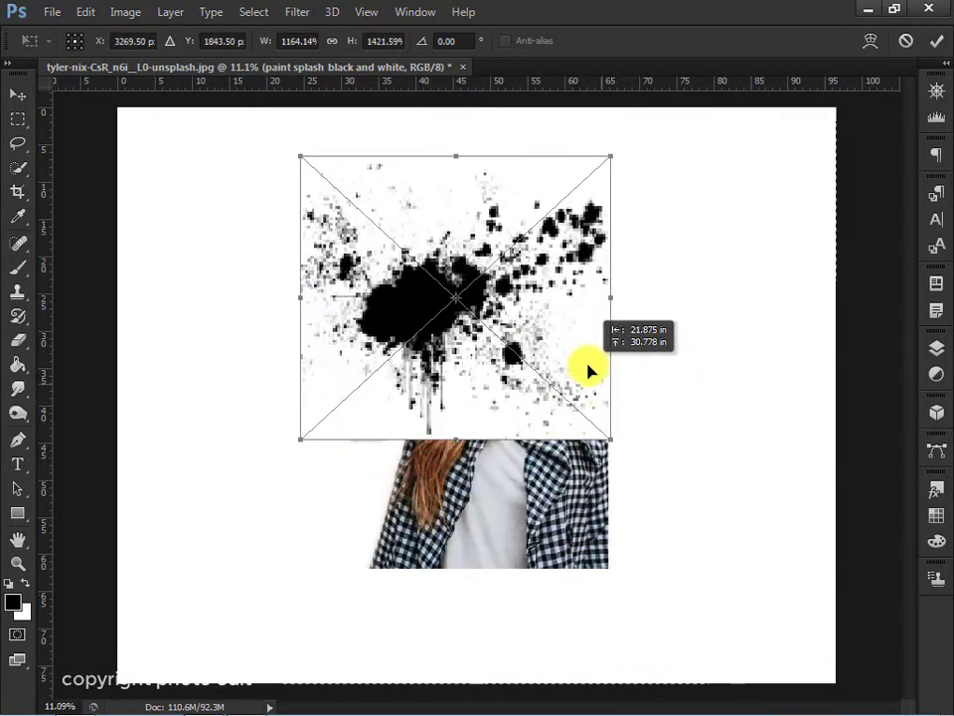
{"action": "left_click_drag", "start_coordinate": [610, 447], "coordinate": [790, 657]}
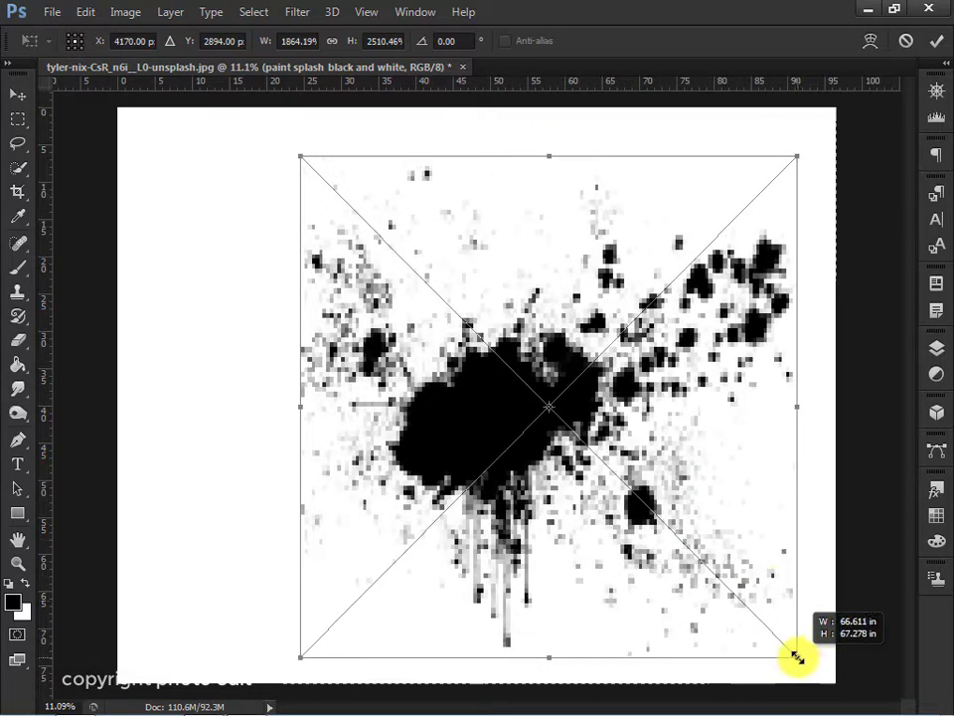
{"action": "left_click_drag", "start_coordinate": [724, 562], "coordinate": [687, 518]}
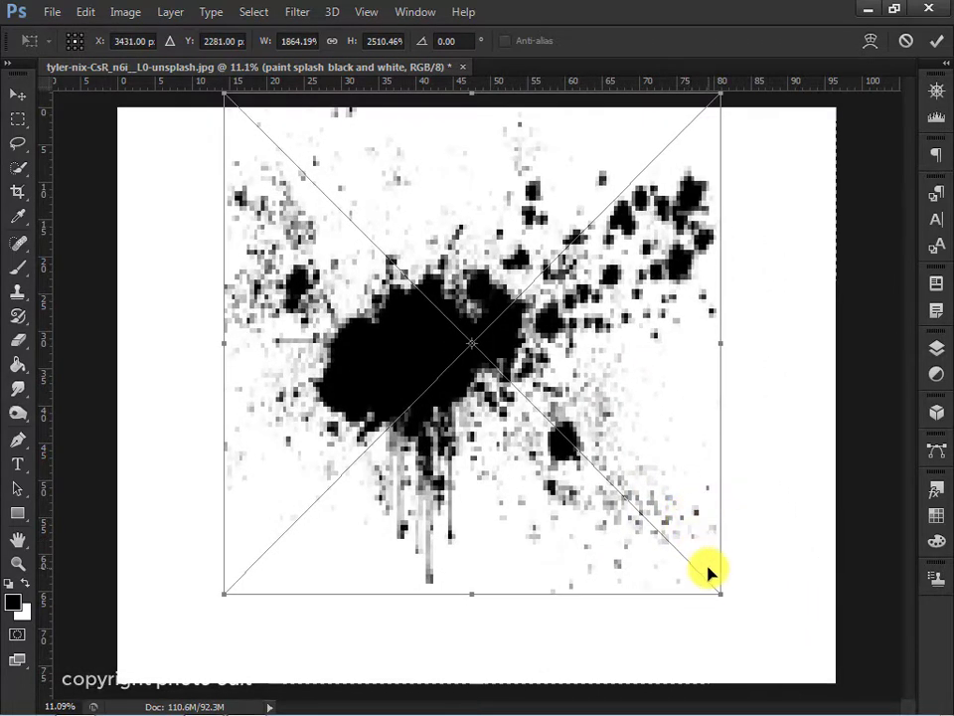
{"action": "left_click_drag", "start_coordinate": [720, 593], "coordinate": [766, 670]}
{"action": "left_click_drag", "start_coordinate": [730, 550], "coordinate": [732, 538]}
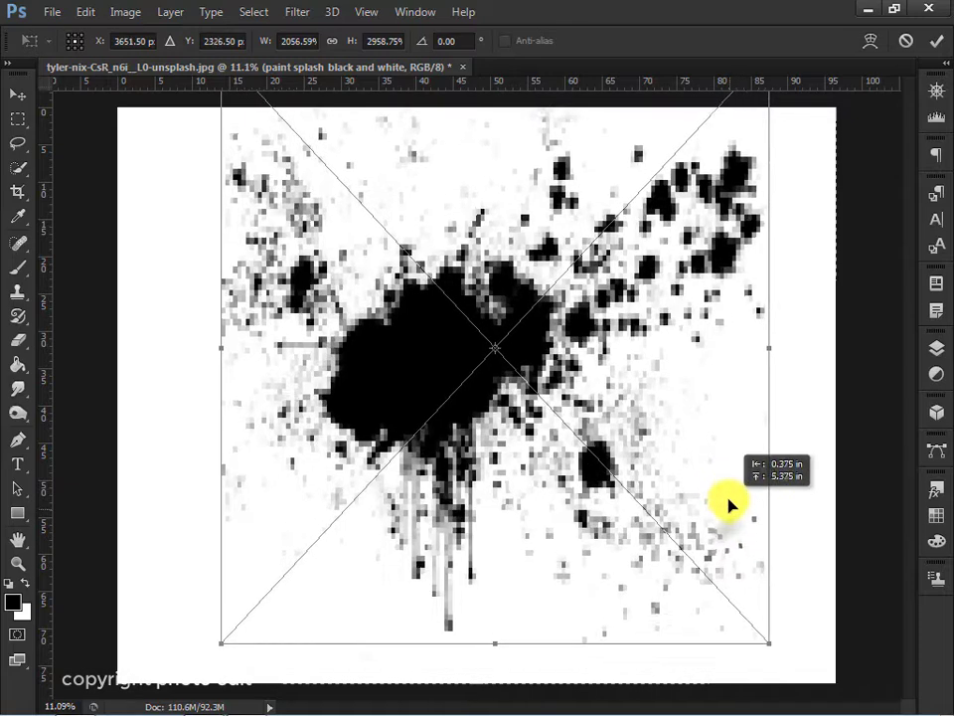
{"action": "left_click", "coordinate": [936, 45]}
{"action": "mouse_move", "coordinate": [620, 342]}
{"action": "left_mouse_down"}
{"action": "mouse_move", "coordinate": [645, 338]}
{"action": "mouse_move", "coordinate": [632, 331]}
{"action": "left_mouse_up"}
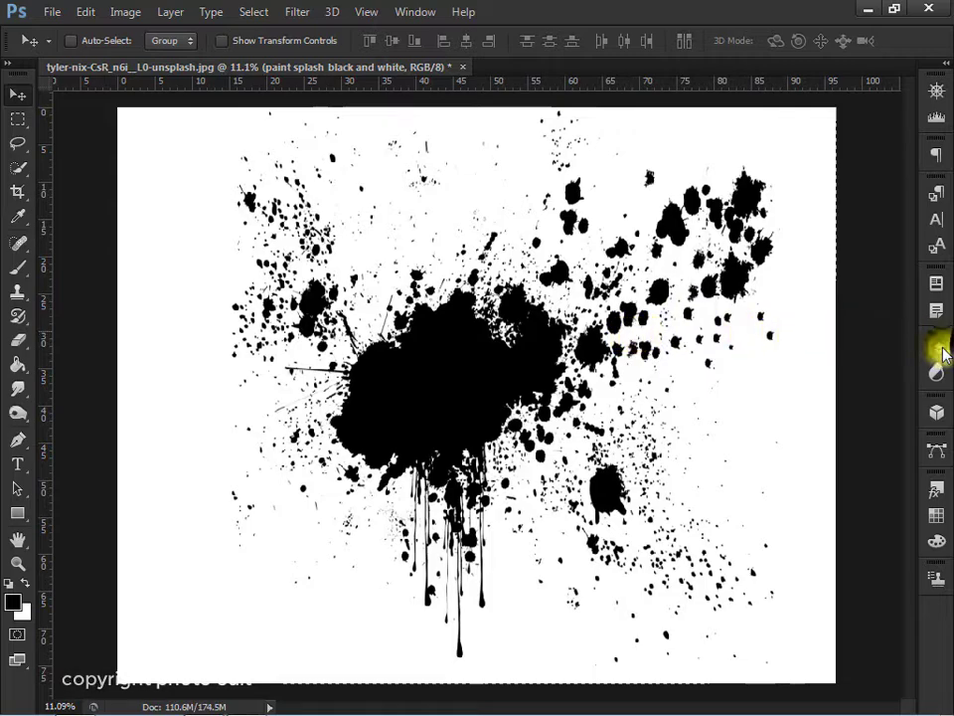
Set the paint splash layer to Screen blend mode and move it up over her face
{"action": "left_click", "coordinate": [940, 348]}
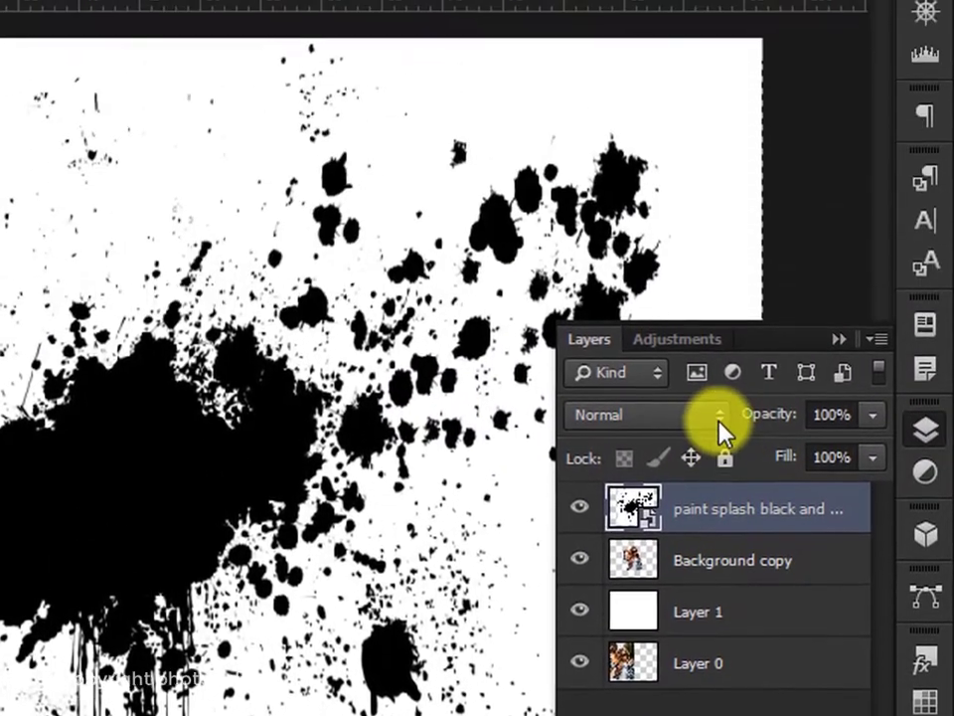
{"action": "left_click", "coordinate": [736, 166]}
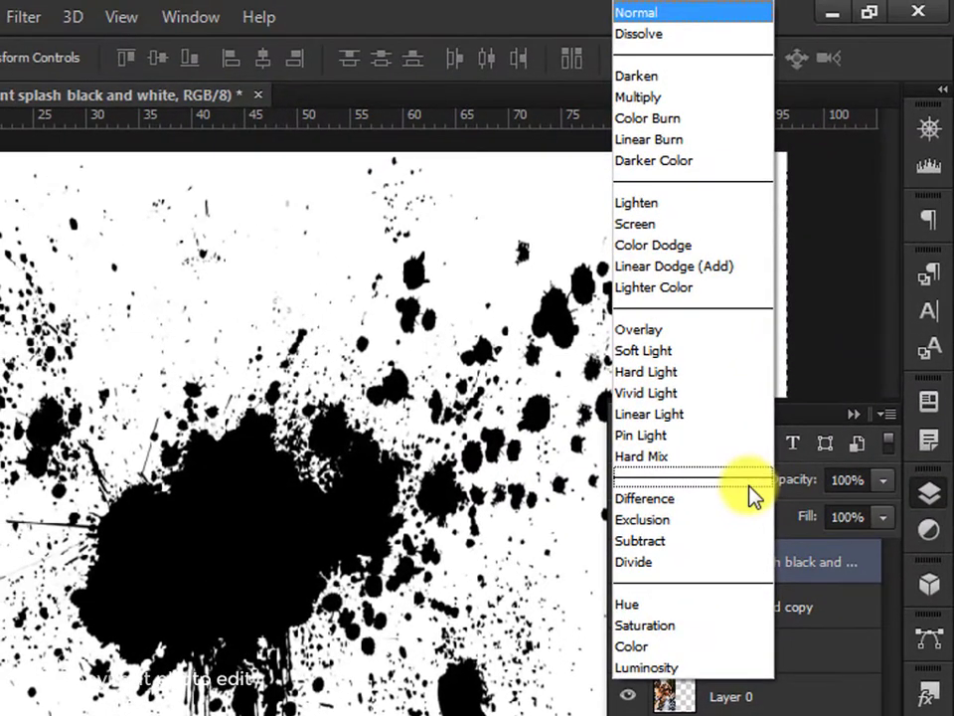
{"action": "left_click", "coordinate": [689, 233]}
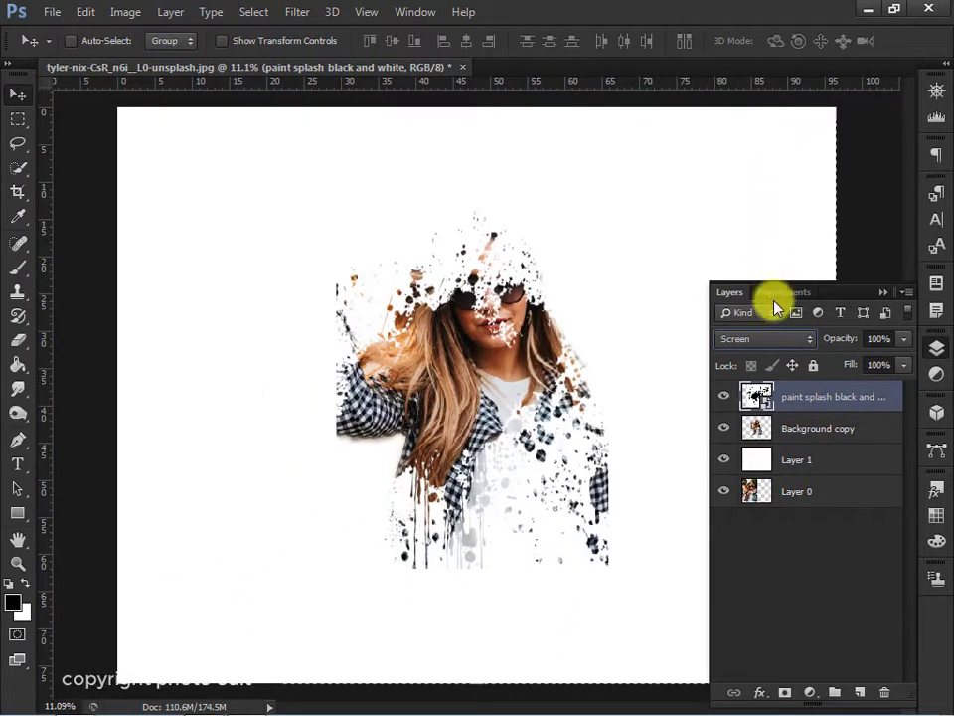
{"action": "mouse_move", "coordinate": [507, 314]}
{"action": "left_mouse_down"}
{"action": "mouse_move", "coordinate": [507, 243]}
{"action": "mouse_move", "coordinate": [515, 236]}
{"action": "left_mouse_up"}
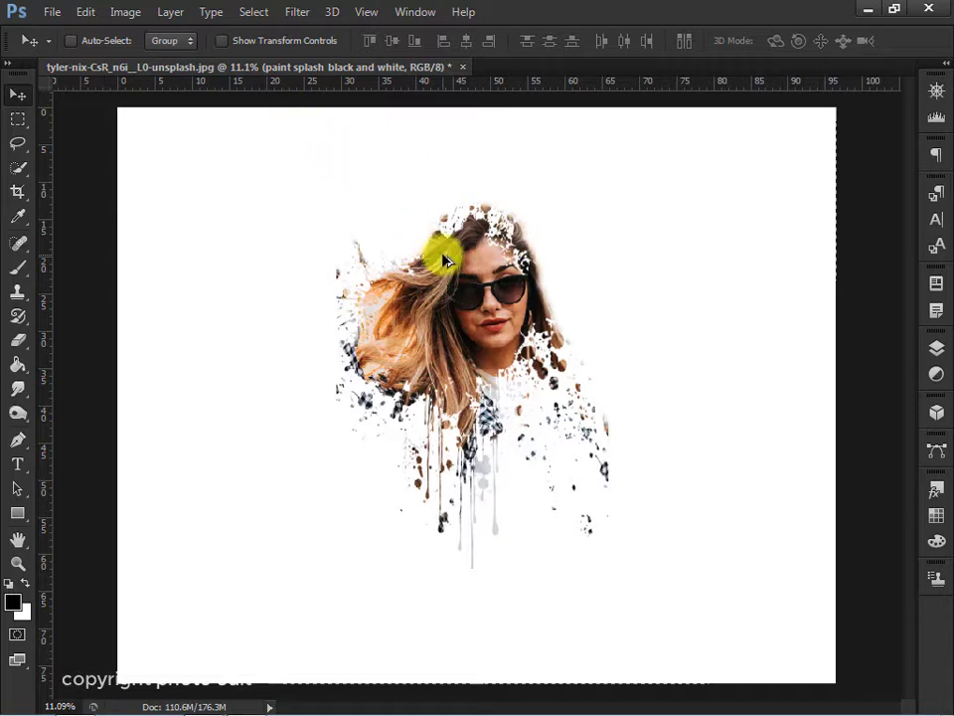
Free-transform (Ctrl+T) the Screen-blended splash larger over the portrait and commit it
{"action": "scroll", "coordinate": [445, 260], "scroll_direction": "down", "scroll_amount": 1}
{"action": "scroll", "coordinate": [441, 252], "scroll_direction": "down", "scroll_amount": 1}
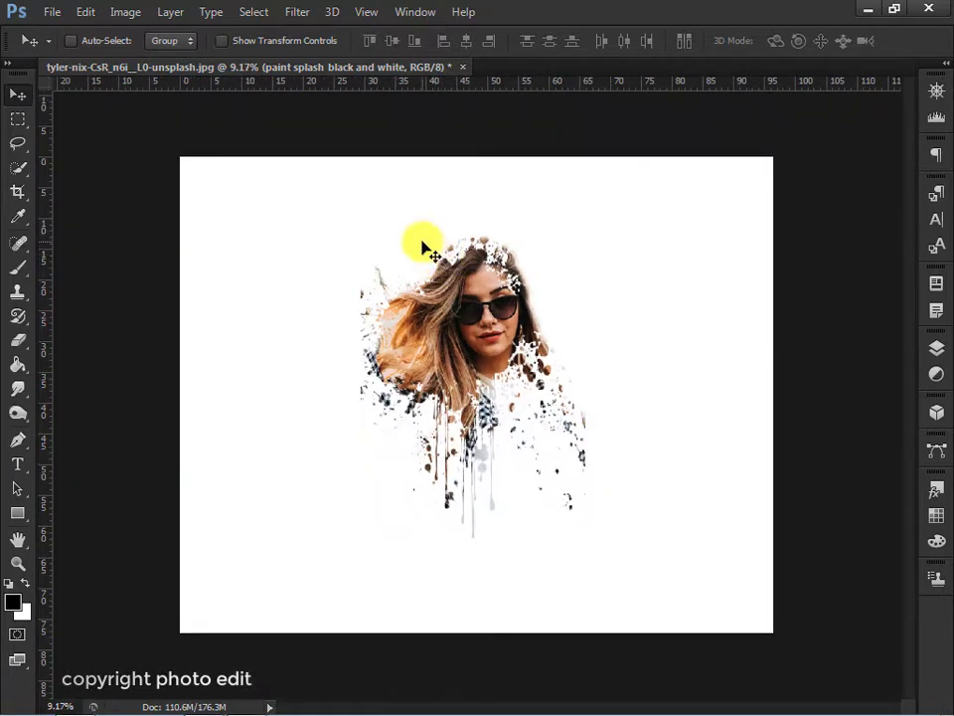
{"action": "key", "text": "ctrl+t"}
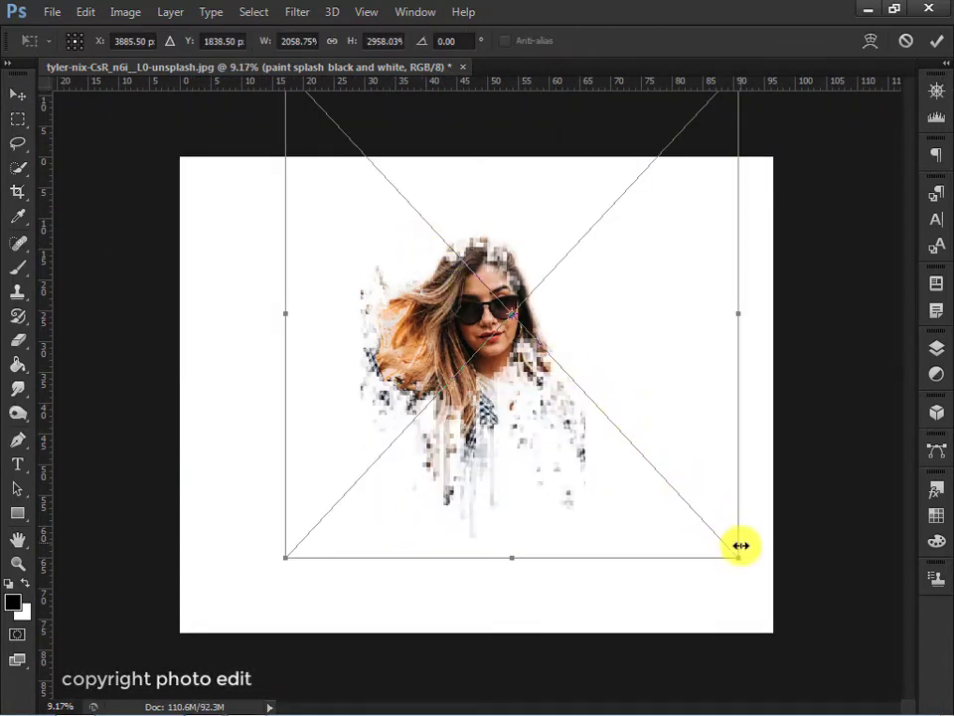
{"action": "left_click_drag", "start_coordinate": [739, 560], "coordinate": [785, 649]}
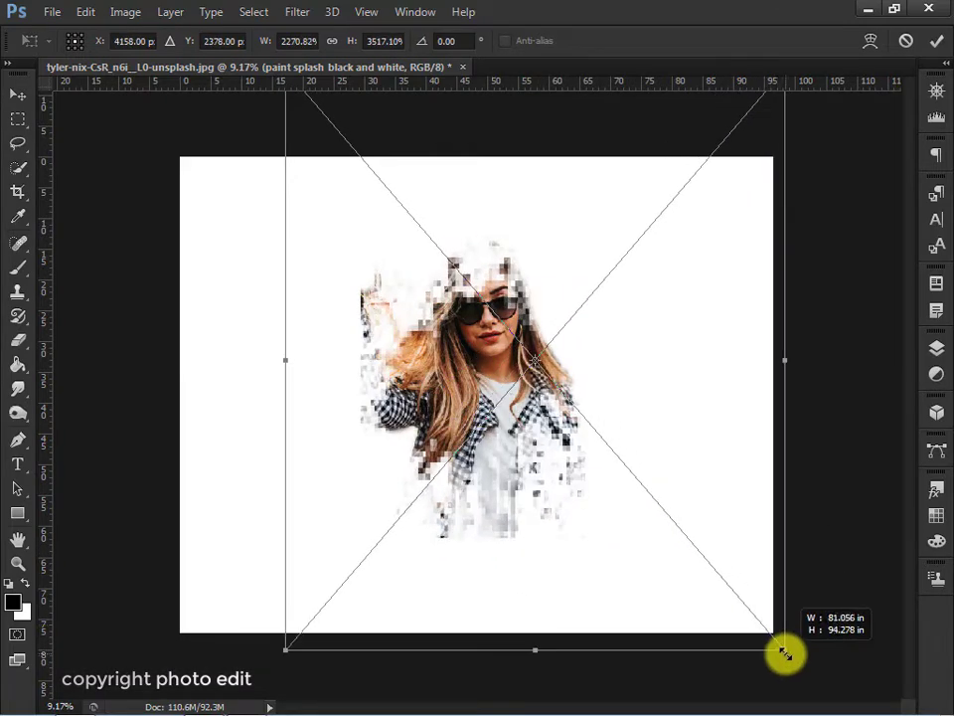
{"action": "left_click_drag", "start_coordinate": [758, 559], "coordinate": [755, 531]}
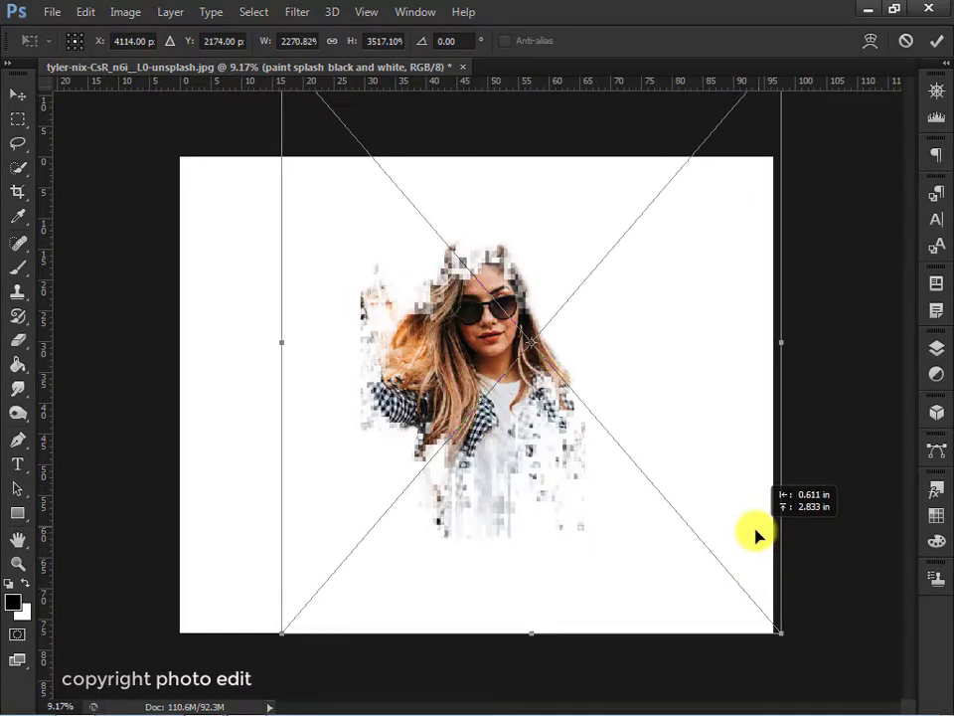
{"action": "left_click_drag", "start_coordinate": [785, 606], "coordinate": [787, 599]}
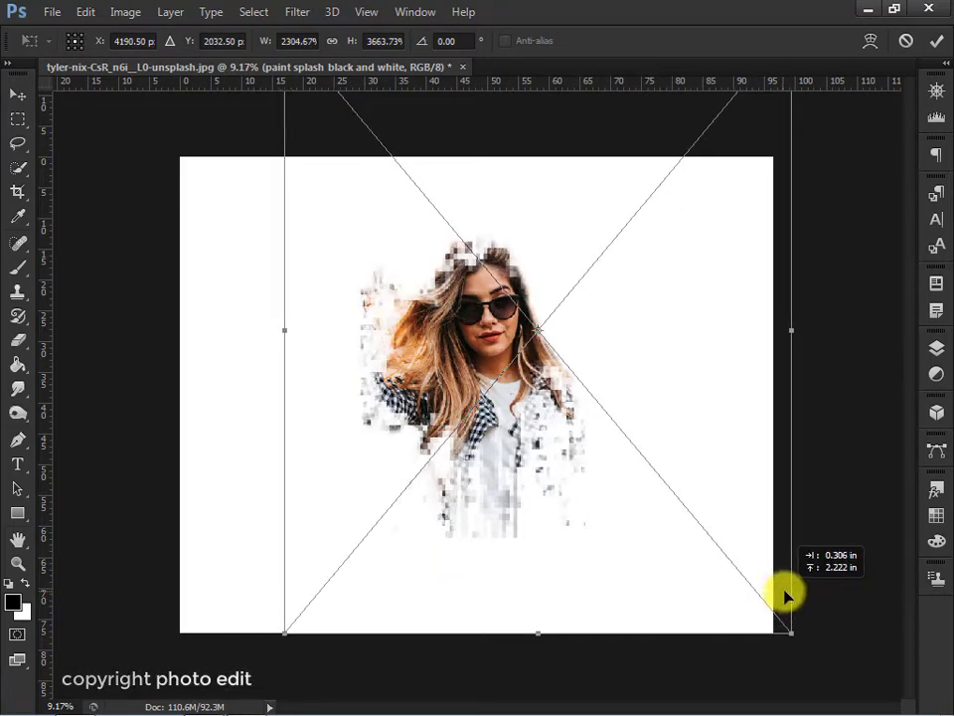
{"action": "left_click", "coordinate": [939, 44]}
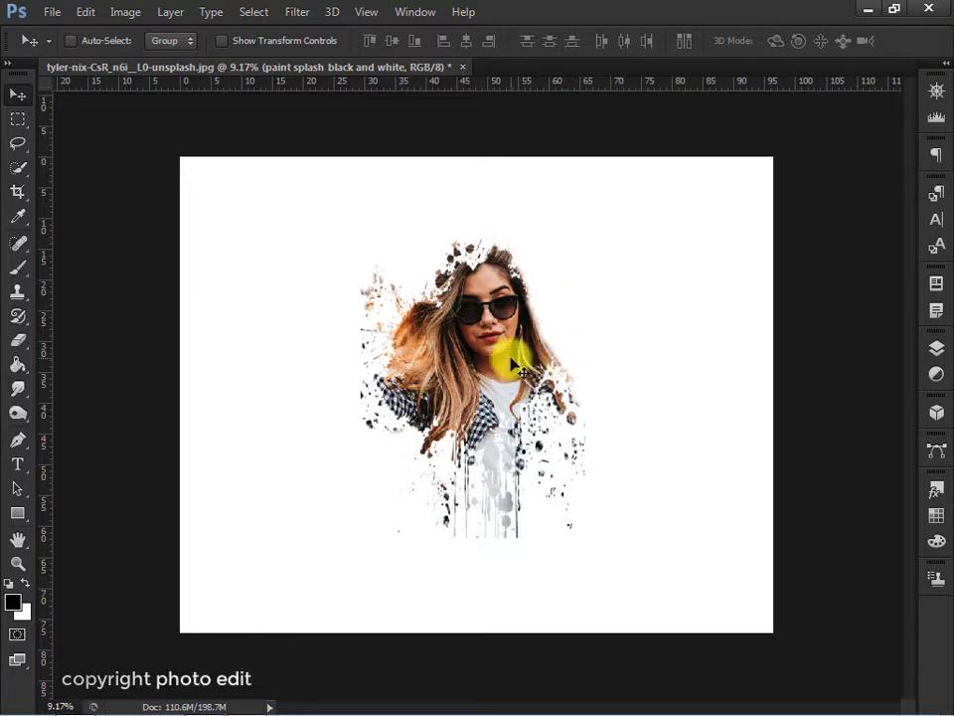
Turn off the paint splash layer's visibility and add a layer mask to Background copy
{"action": "scroll", "coordinate": [512, 366], "scroll_direction": "down", "scroll_amount": 1}
{"action": "scroll", "coordinate": [512, 365], "scroll_direction": "up", "scroll_amount": 2}
{"action": "scroll", "coordinate": [537, 348], "scroll_direction": "up", "scroll_amount": 1}
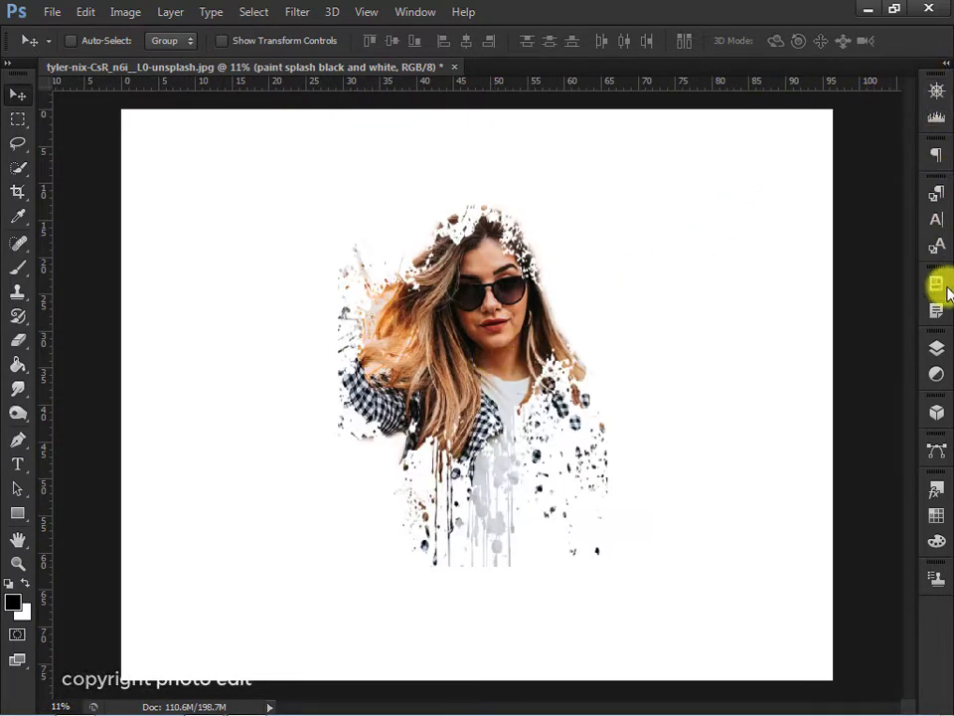
{"action": "left_click", "coordinate": [940, 350]}
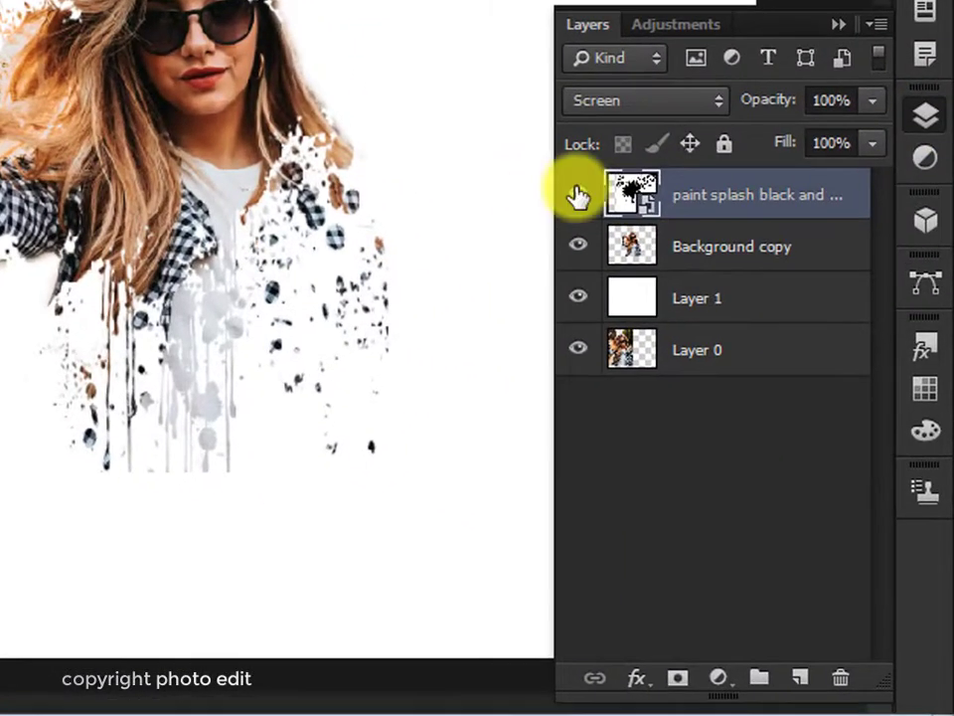
{"action": "left_click", "coordinate": [578, 196]}
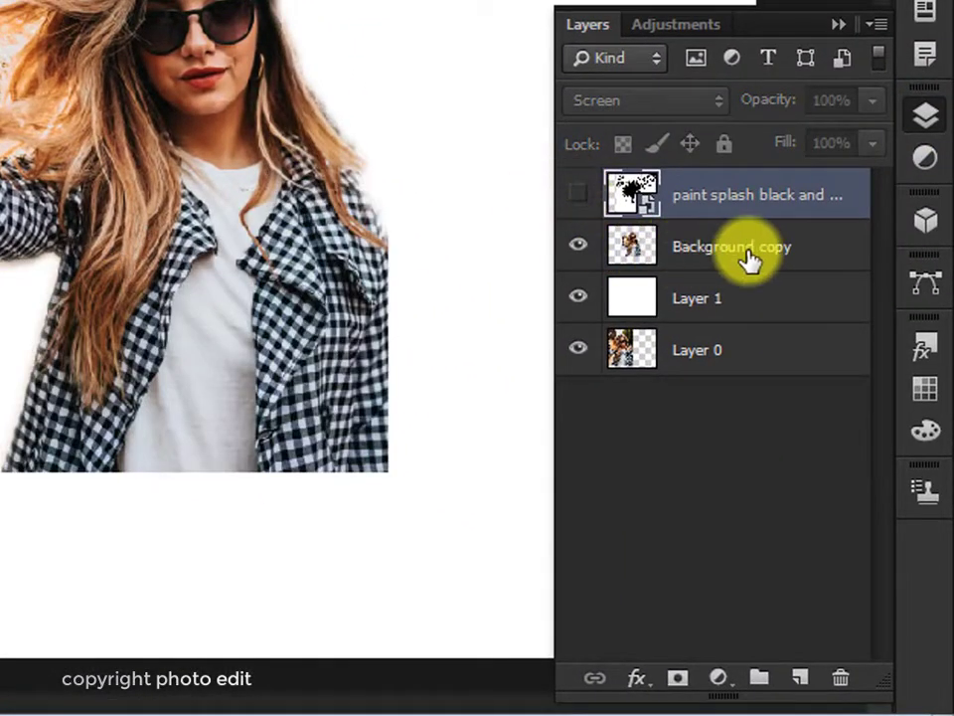
{"action": "left_click", "coordinate": [747, 256]}
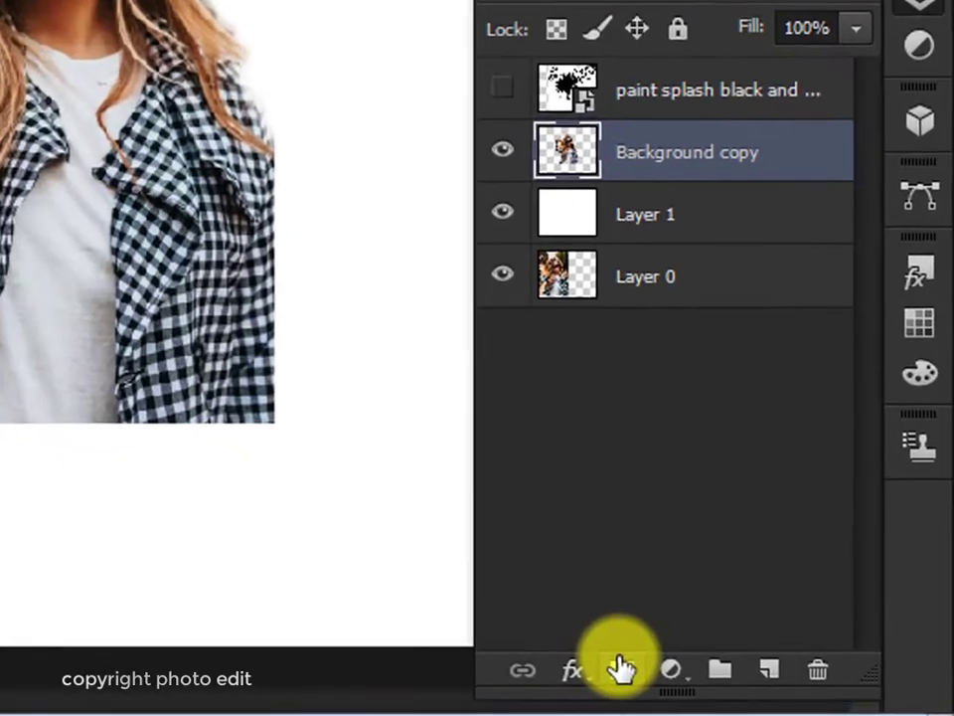
{"action": "left_click", "coordinate": [621, 668]}
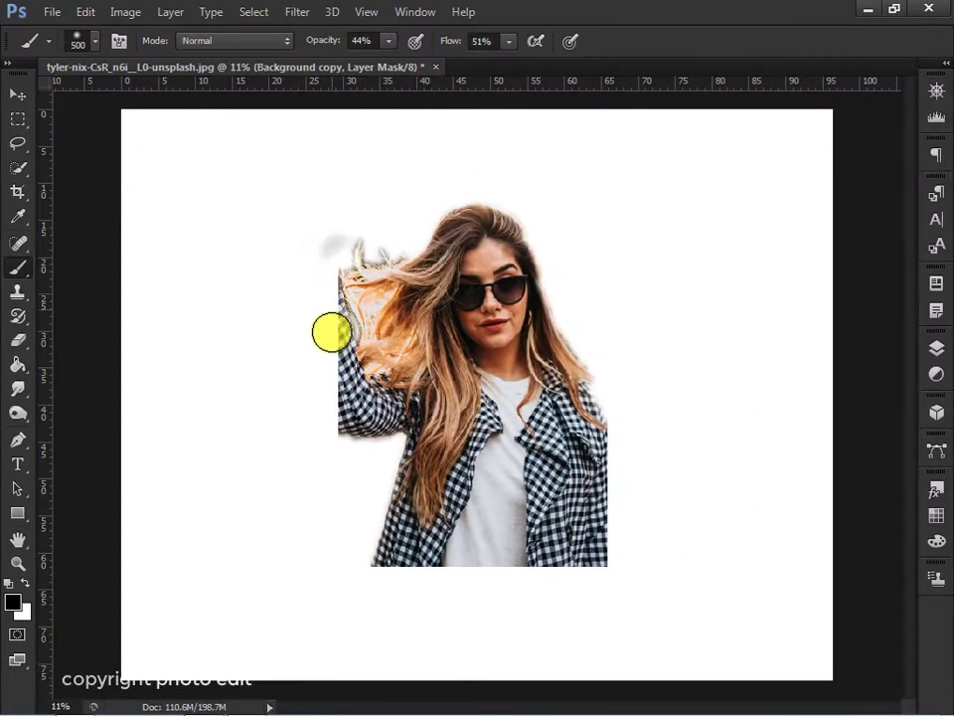
Paint black on the mask to fade the hair's left edge, raising brush opacity to 66%
{"action": "left_click_drag", "start_coordinate": [330, 333], "coordinate": [330, 257]}
{"action": "scroll", "coordinate": [322, 311], "scroll_direction": "up", "scroll_amount": 3}
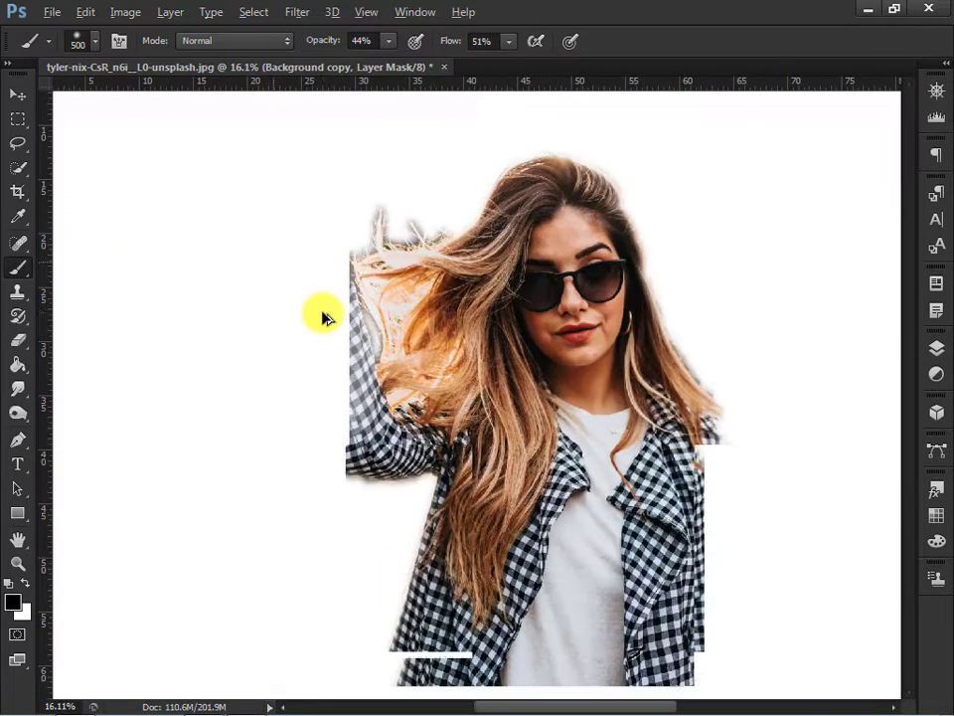
{"action": "left_click_drag", "start_coordinate": [334, 240], "coordinate": [334, 226]}
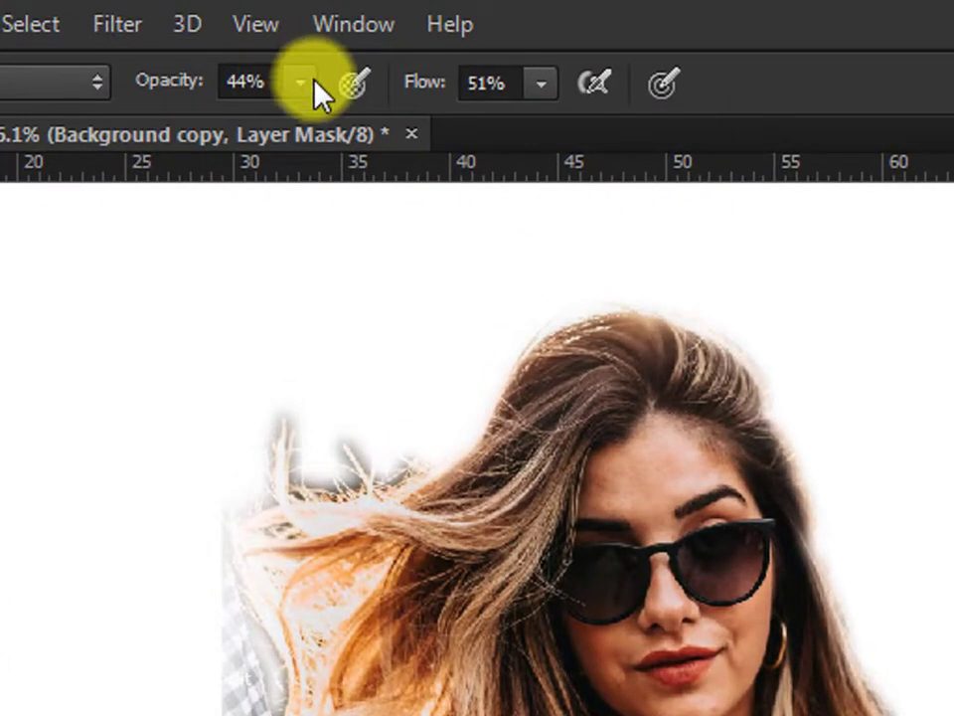
{"action": "left_click", "coordinate": [390, 41]}
{"action": "left_click_drag", "start_coordinate": [334, 120], "coordinate": [343, 121]}
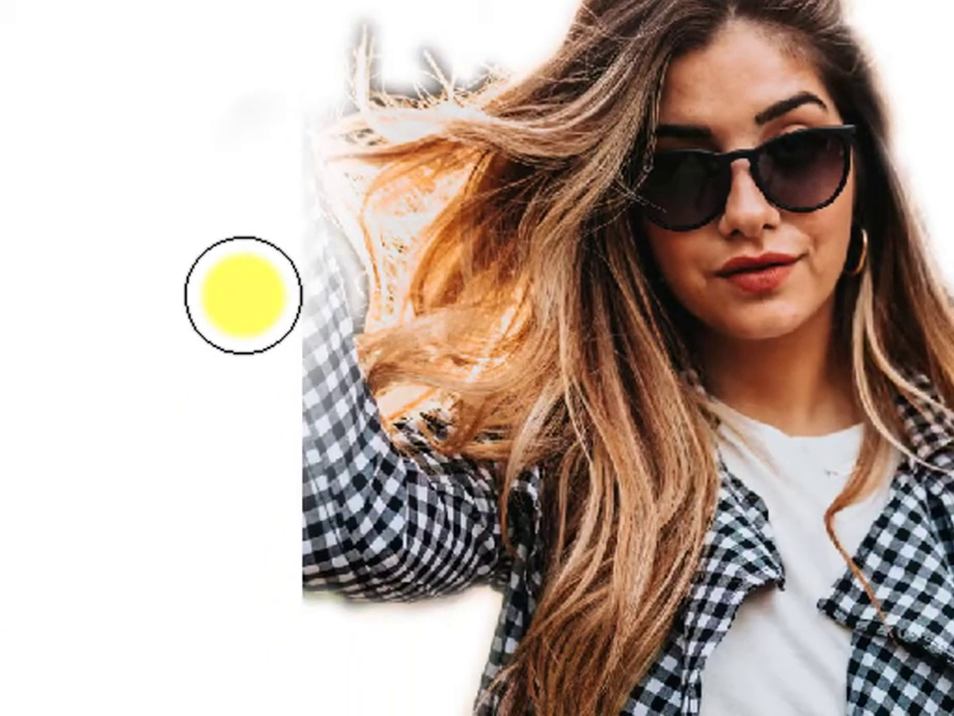
Set brush flow to 75% and keep fading the hair edge and the grey smudge beside it
{"action": "left_click_drag", "start_coordinate": [244, 295], "coordinate": [260, 650]}
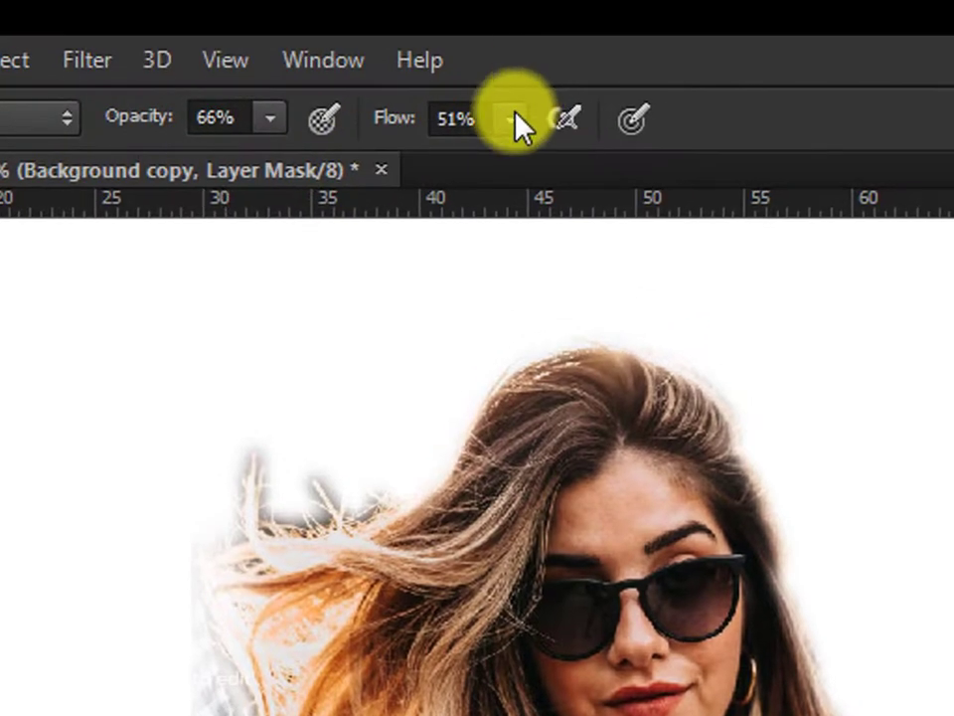
{"action": "left_click", "coordinate": [514, 117]}
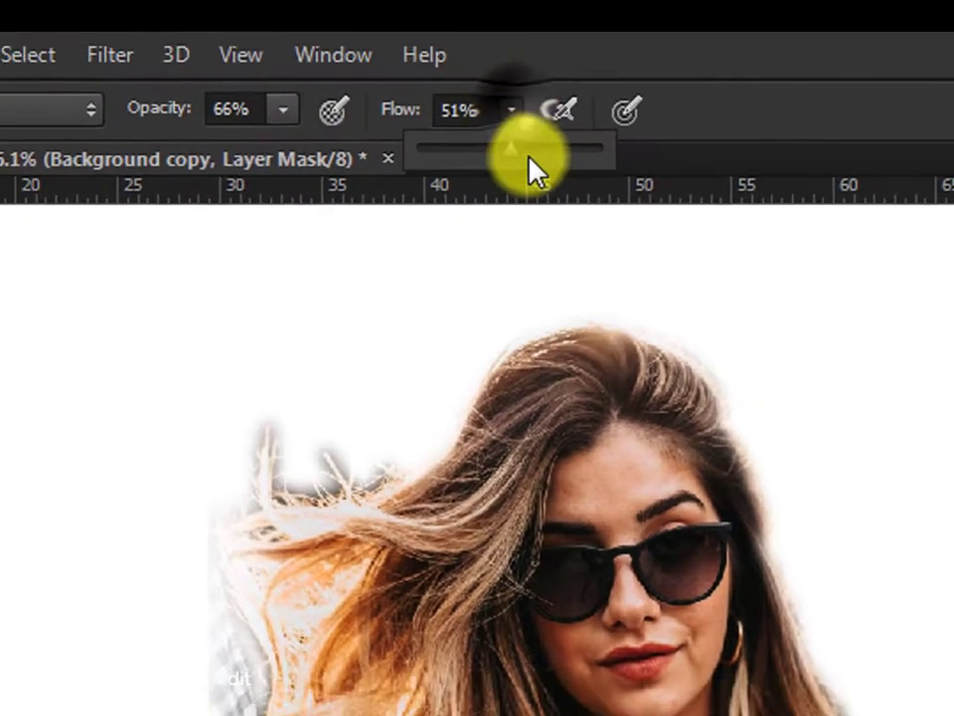
{"action": "left_click_drag", "start_coordinate": [529, 161], "coordinate": [556, 161]}
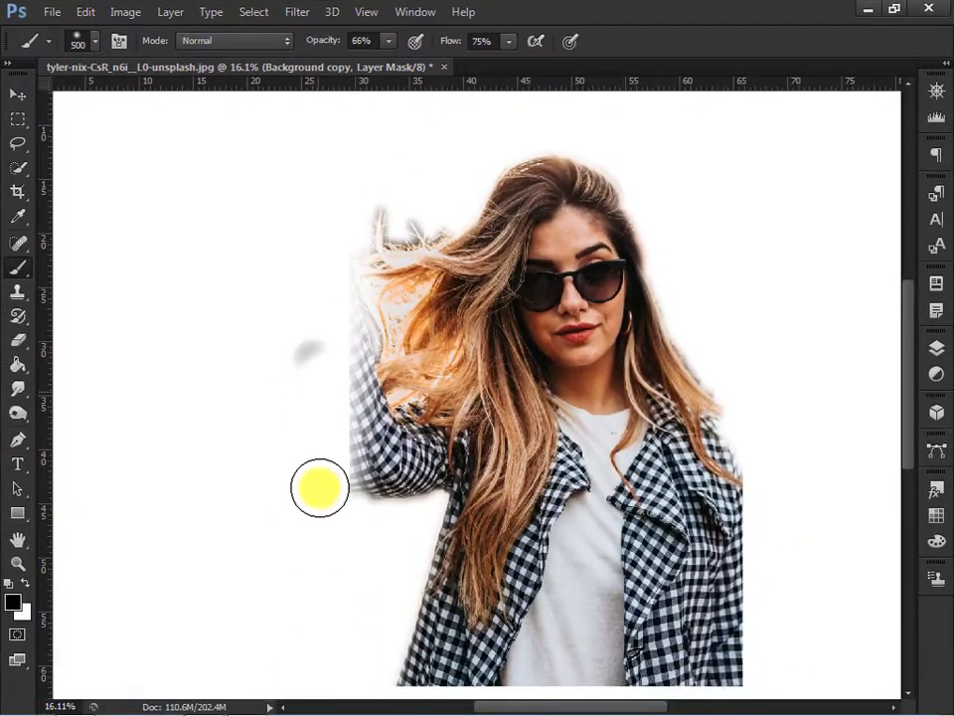
{"action": "mouse_move", "coordinate": [319, 487]}
{"action": "left_mouse_down"}
{"action": "mouse_move", "coordinate": [334, 479]}
{"action": "mouse_move", "coordinate": [313, 356]}
{"action": "mouse_move", "coordinate": [319, 393]}
{"action": "mouse_move", "coordinate": [322, 279]}
{"action": "mouse_move", "coordinate": [311, 328]}
{"action": "mouse_move", "coordinate": [337, 226]}
{"action": "mouse_move", "coordinate": [330, 319]}
{"action": "left_mouse_up"}
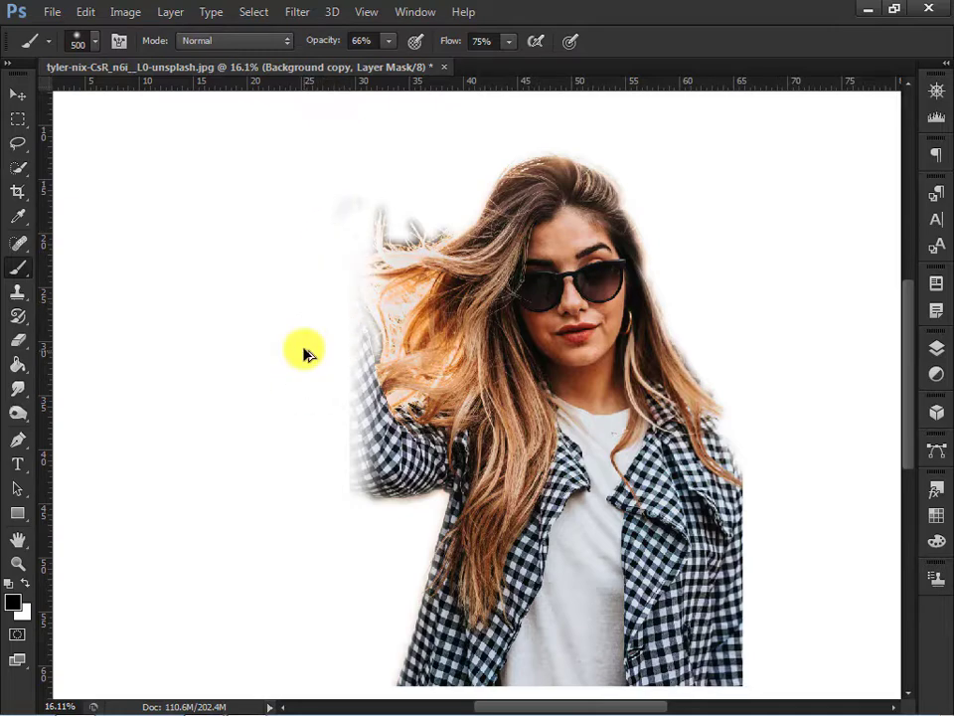
Fade out the shirt's lower-left and lower-right edges on the mask
{"action": "scroll", "coordinate": [304, 344], "scroll_direction": "down", "scroll_amount": 2, "text": "alt"}
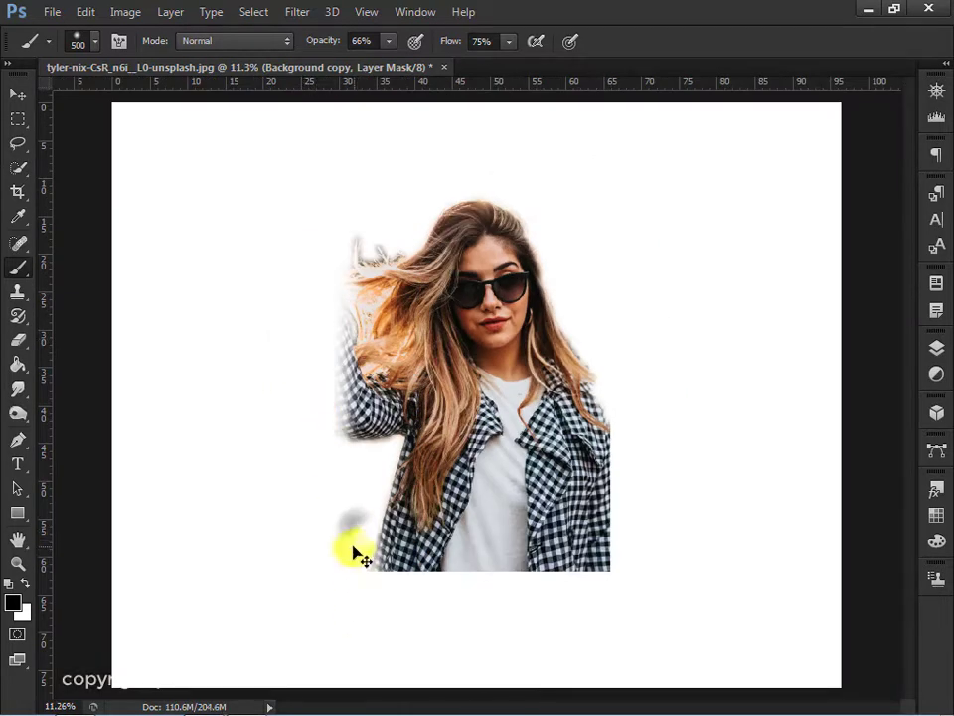
{"action": "scroll", "coordinate": [357, 555], "scroll_direction": "up", "scroll_amount": 2, "text": "alt"}
{"action": "scroll", "coordinate": [358, 493], "scroll_direction": "up", "scroll_amount": 1, "text": "alt"}
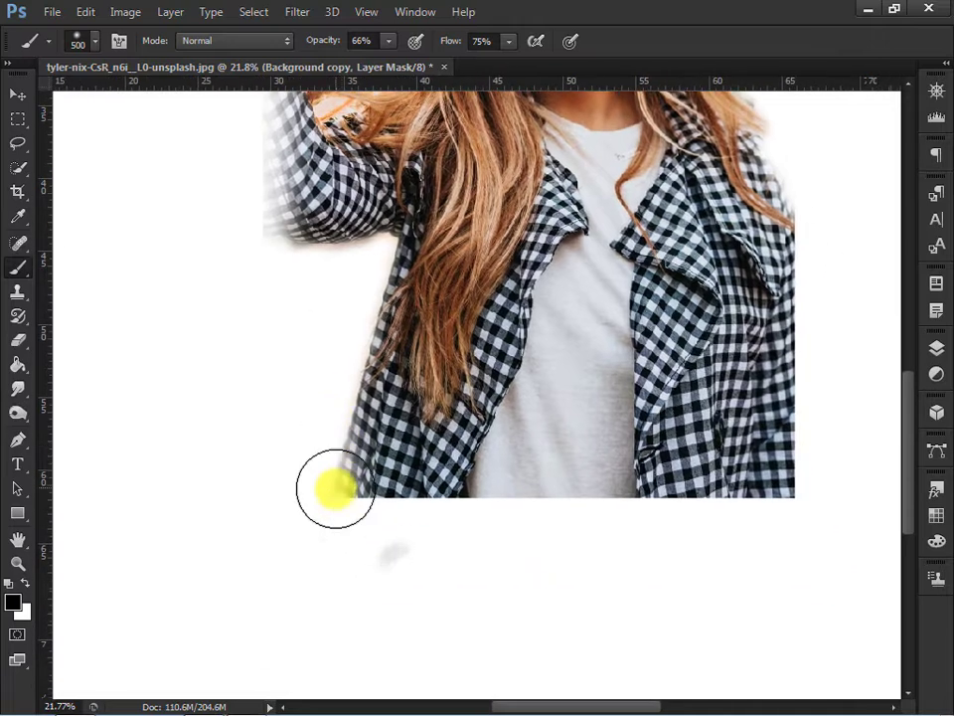
{"action": "mouse_move", "coordinate": [335, 488]}
{"action": "left_mouse_down"}
{"action": "mouse_move", "coordinate": [378, 522]}
{"action": "mouse_move", "coordinate": [221, 506]}
{"action": "mouse_move", "coordinate": [890, 505]}
{"action": "left_mouse_up"}
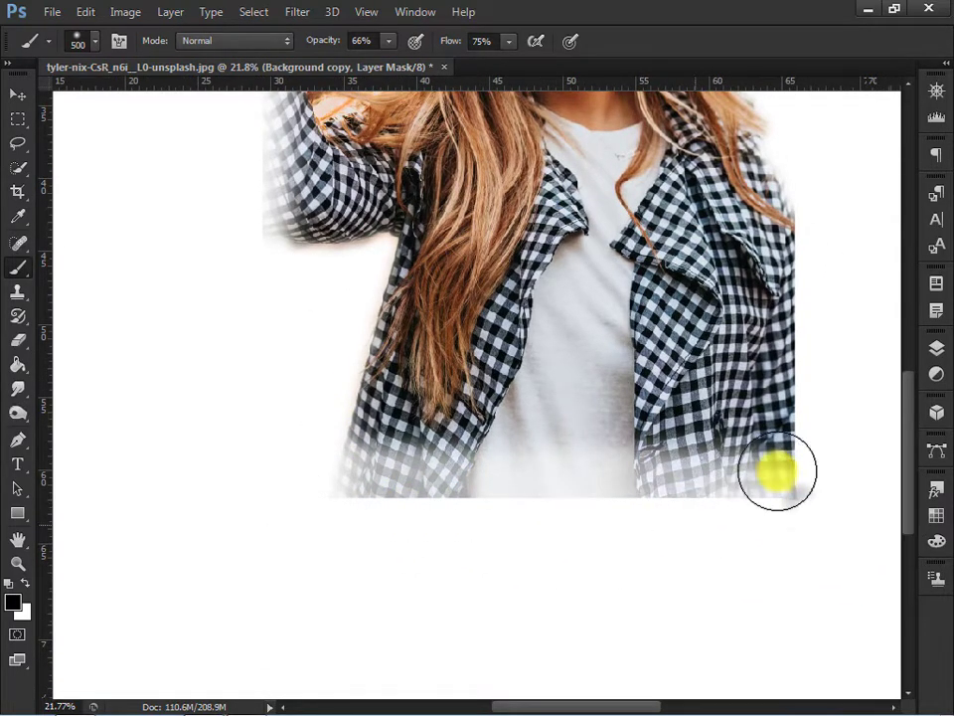
{"action": "mouse_move", "coordinate": [776, 471]}
{"action": "left_mouse_down"}
{"action": "mouse_move", "coordinate": [749, 529]}
{"action": "mouse_move", "coordinate": [330, 513]}
{"action": "mouse_move", "coordinate": [471, 510]}
{"action": "mouse_move", "coordinate": [352, 516]}
{"action": "mouse_move", "coordinate": [197, 500]}
{"action": "left_mouse_up"}
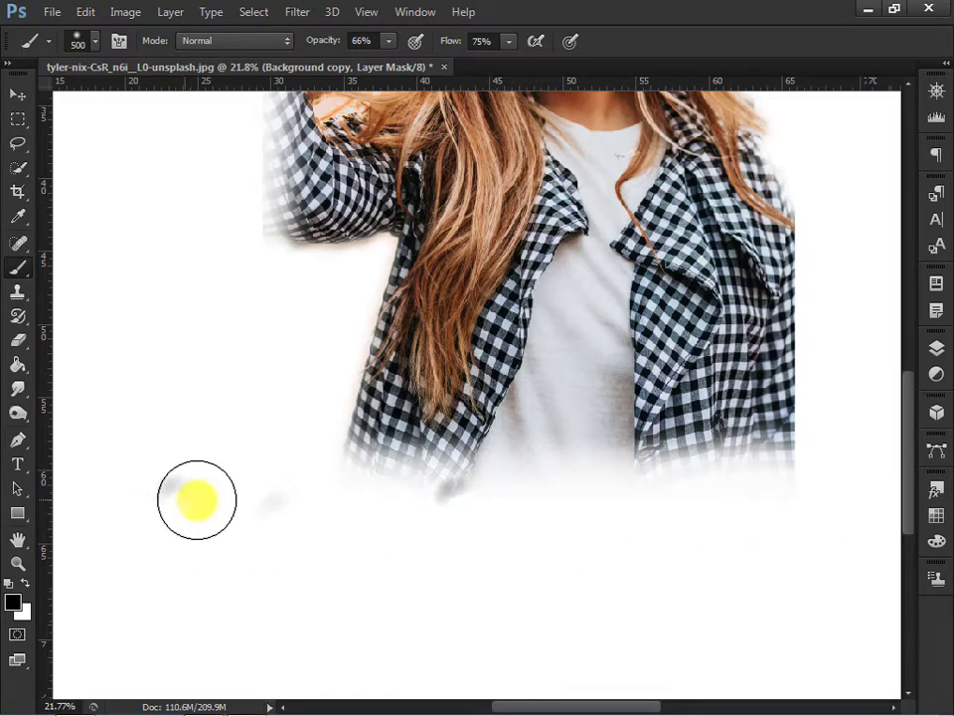
{"action": "scroll", "coordinate": [283, 537], "scroll_direction": "down", "scroll_amount": 1}
{"action": "scroll", "coordinate": [283, 497], "scroll_direction": "down", "scroll_amount": 5}
{"action": "scroll", "coordinate": [283, 500], "scroll_direction": "down", "scroll_amount": 1}
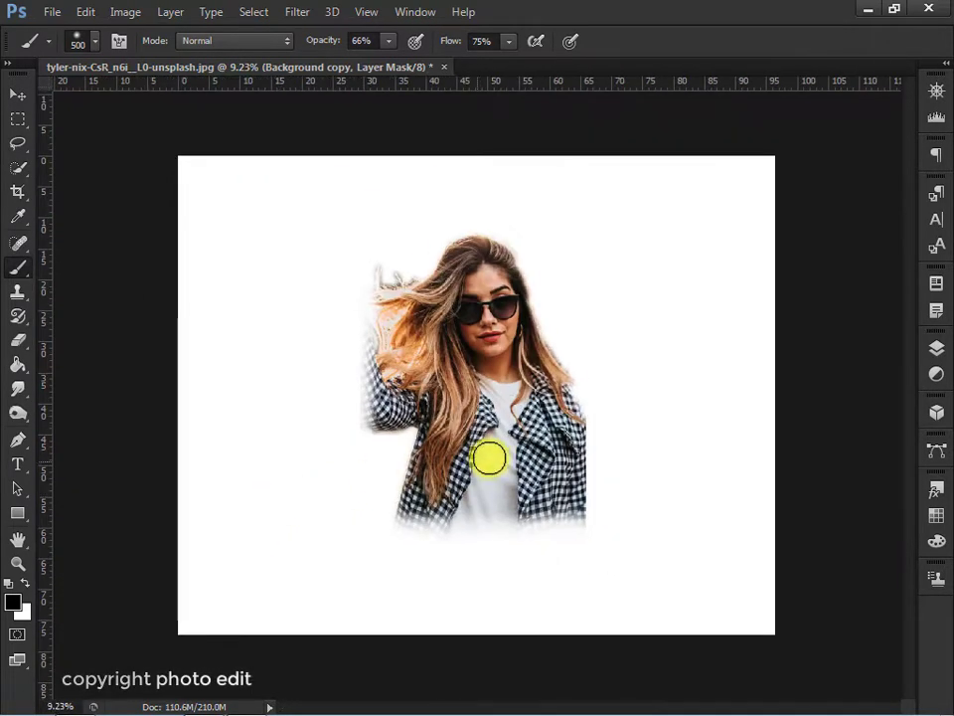
{"action": "scroll", "coordinate": [504, 454], "scroll_direction": "up", "scroll_amount": 1}
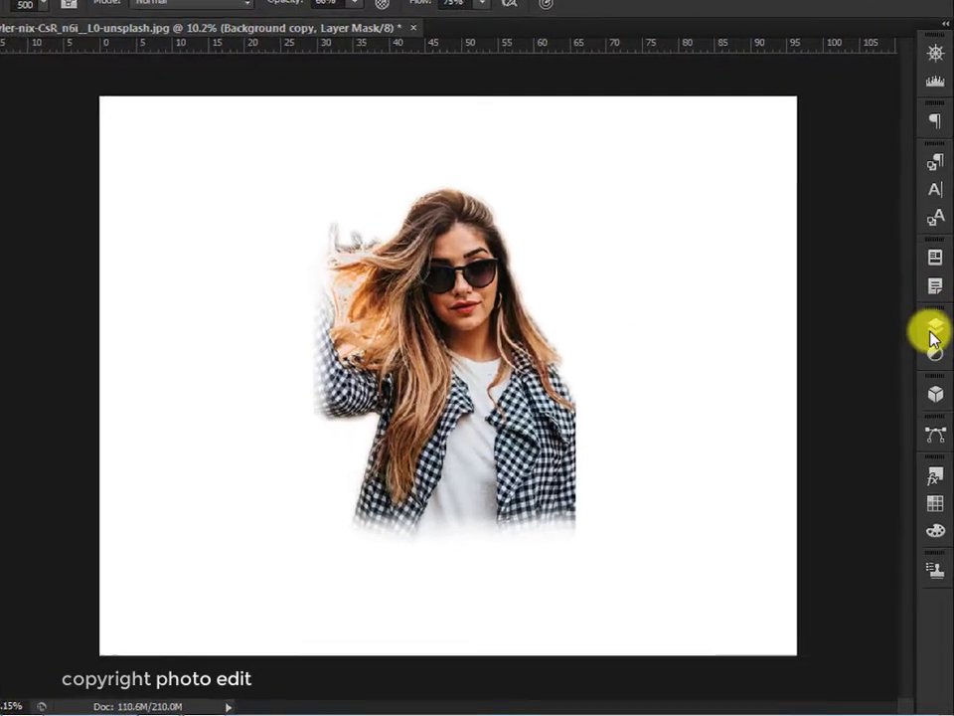
Make the paint splash black and white layer visible again and select it
{"action": "left_click", "coordinate": [936, 347]}
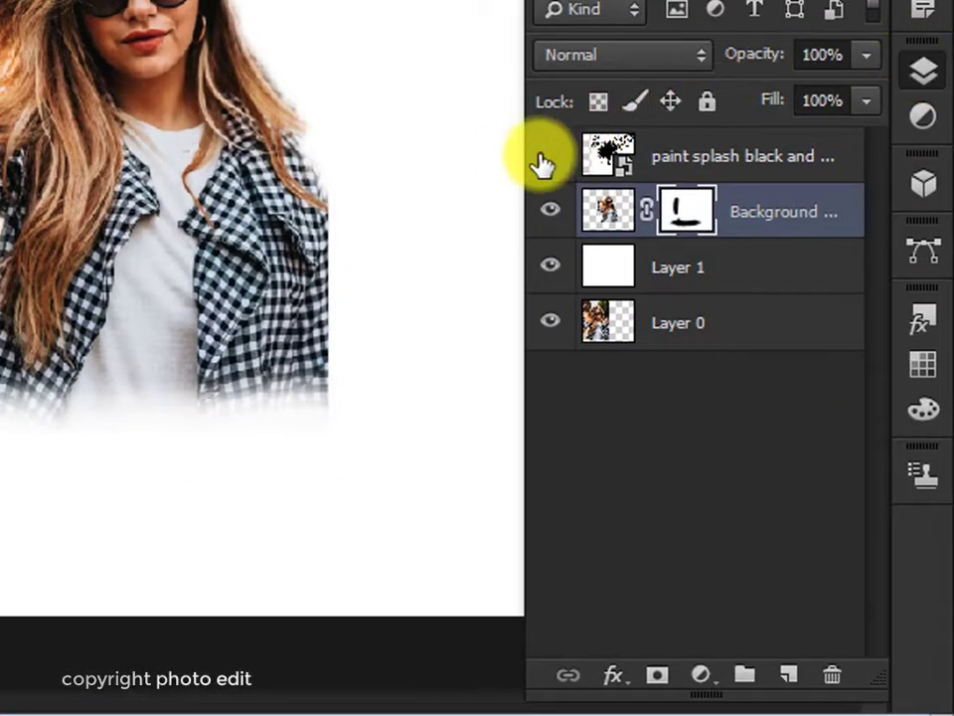
{"action": "left_click", "coordinate": [546, 159]}
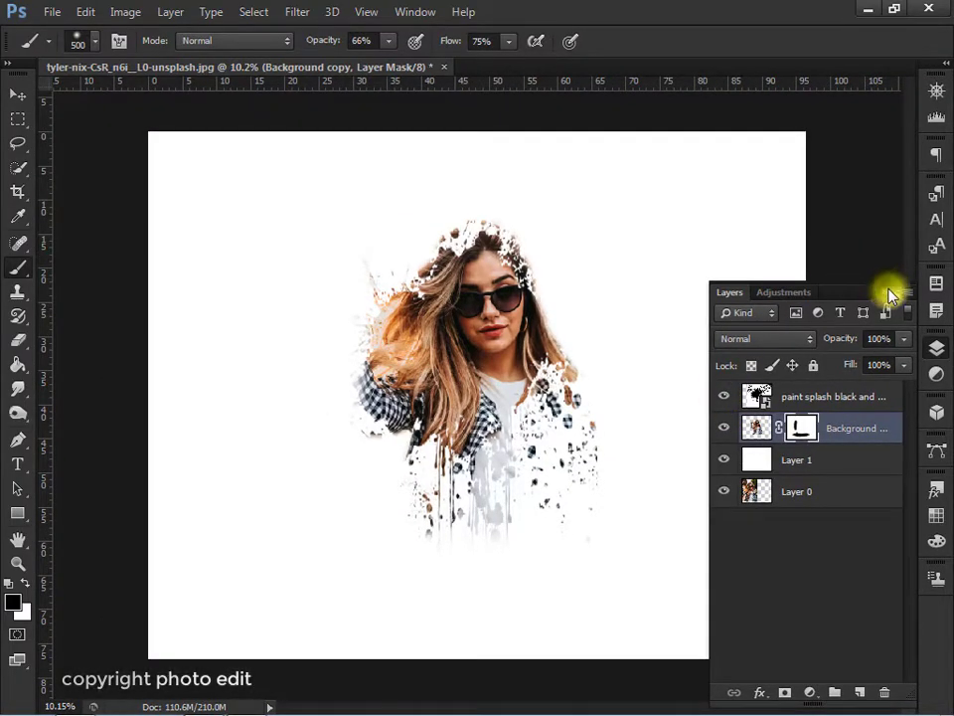
{"action": "left_click", "coordinate": [888, 293]}
{"action": "left_click", "coordinate": [934, 347]}
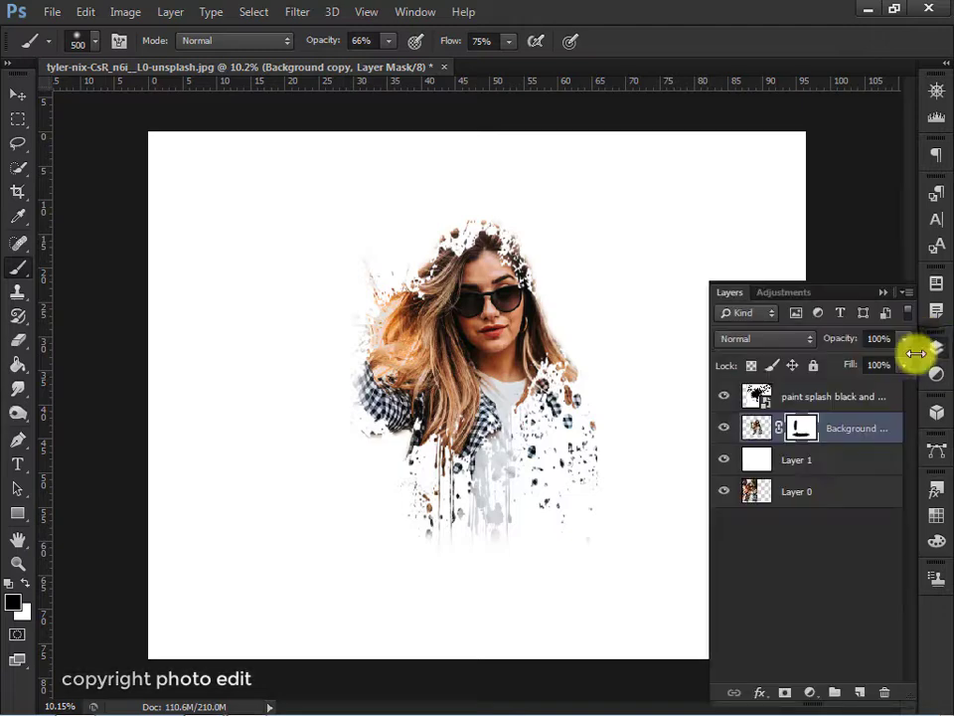
{"action": "left_click", "coordinate": [851, 398]}
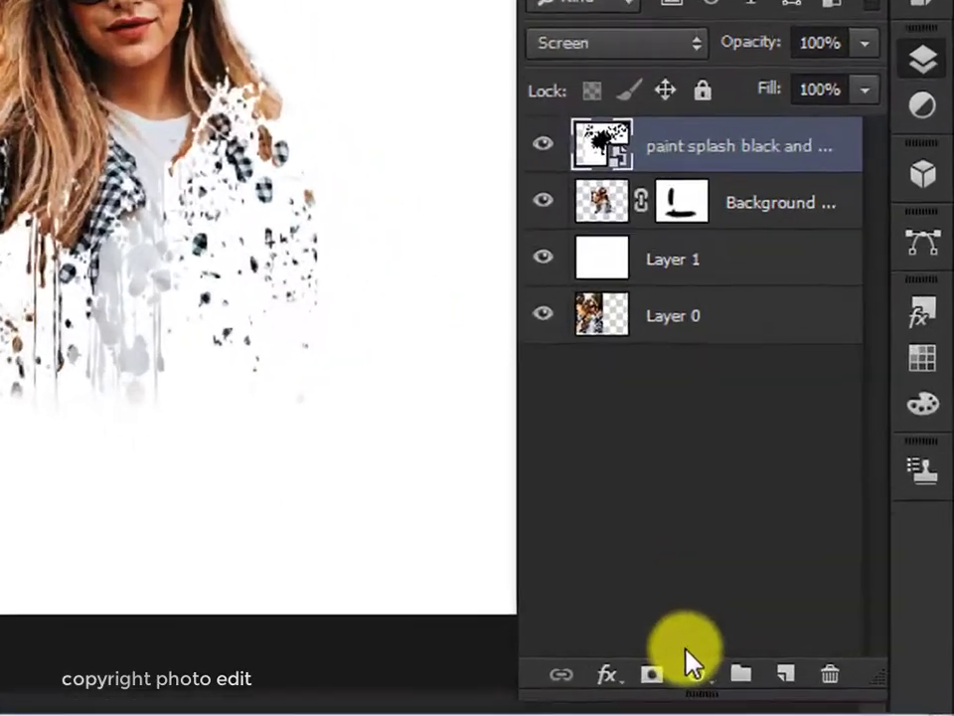
Add a Gradient Fill layer with a Radial gradient style
{"action": "left_click", "coordinate": [809, 692]}
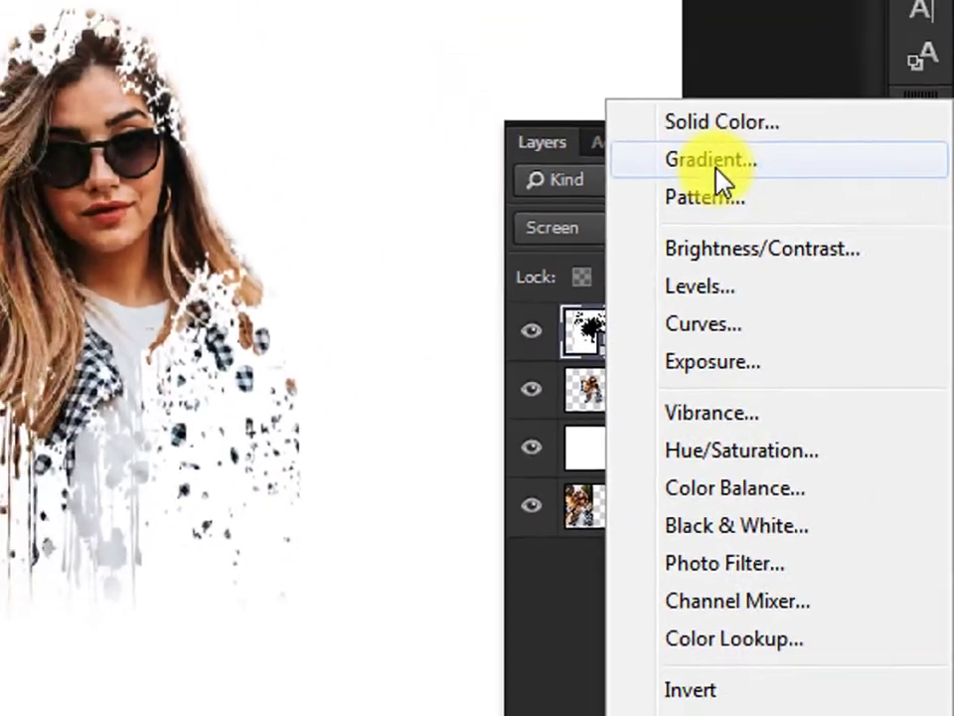
{"action": "left_click", "coordinate": [824, 311]}
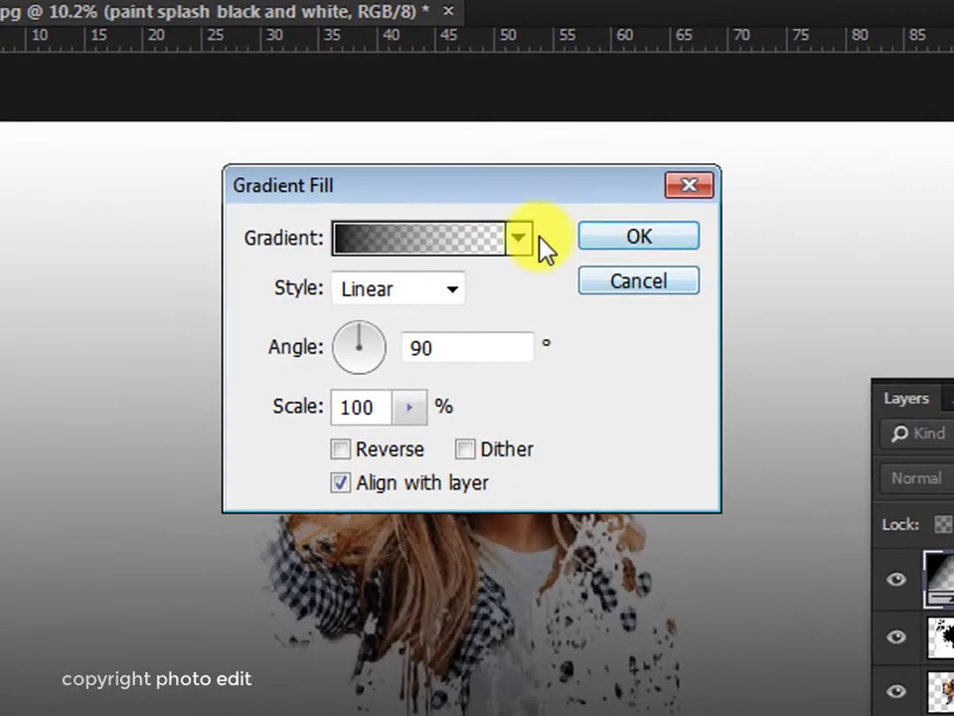
{"action": "left_click", "coordinate": [455, 289]}
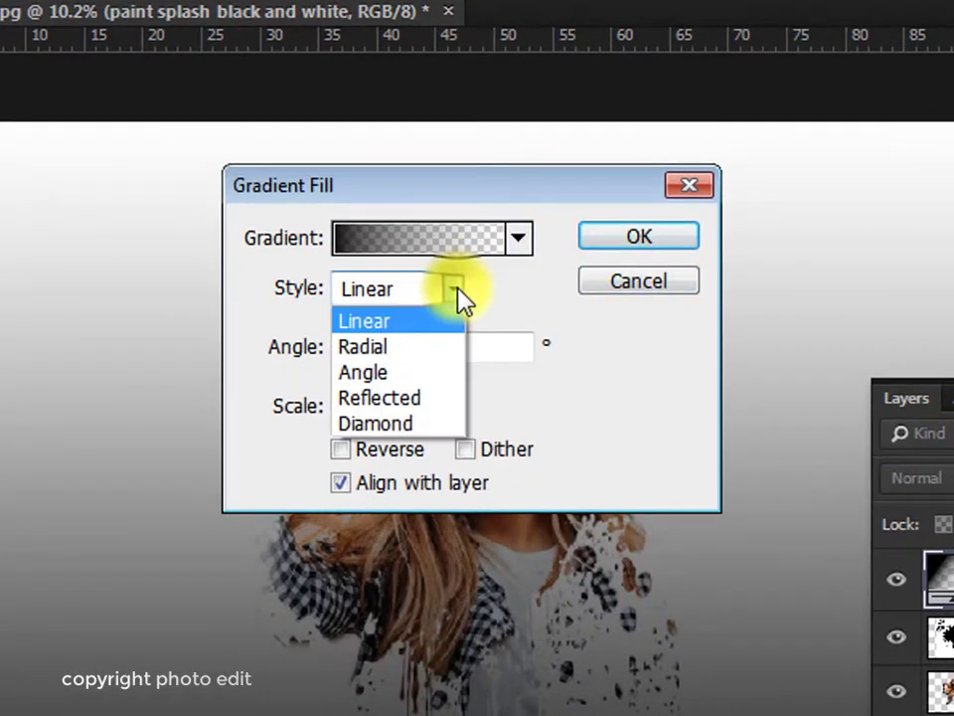
{"action": "left_click", "coordinate": [372, 348]}
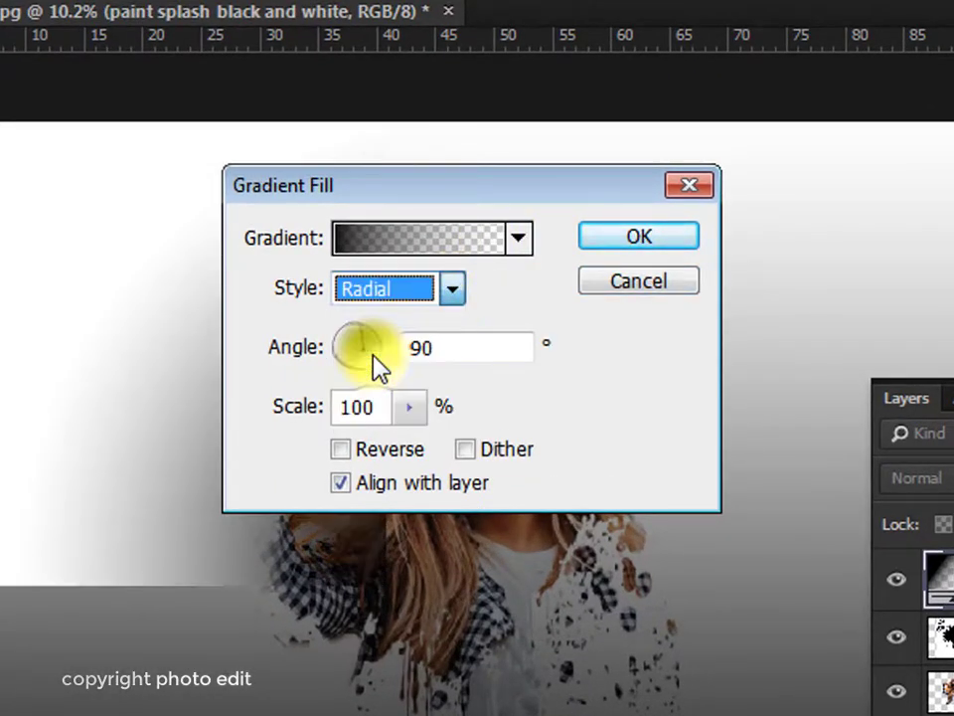
Reverse the gradient, set its scale to about 308%, and confirm
{"action": "left_click", "coordinate": [402, 407]}
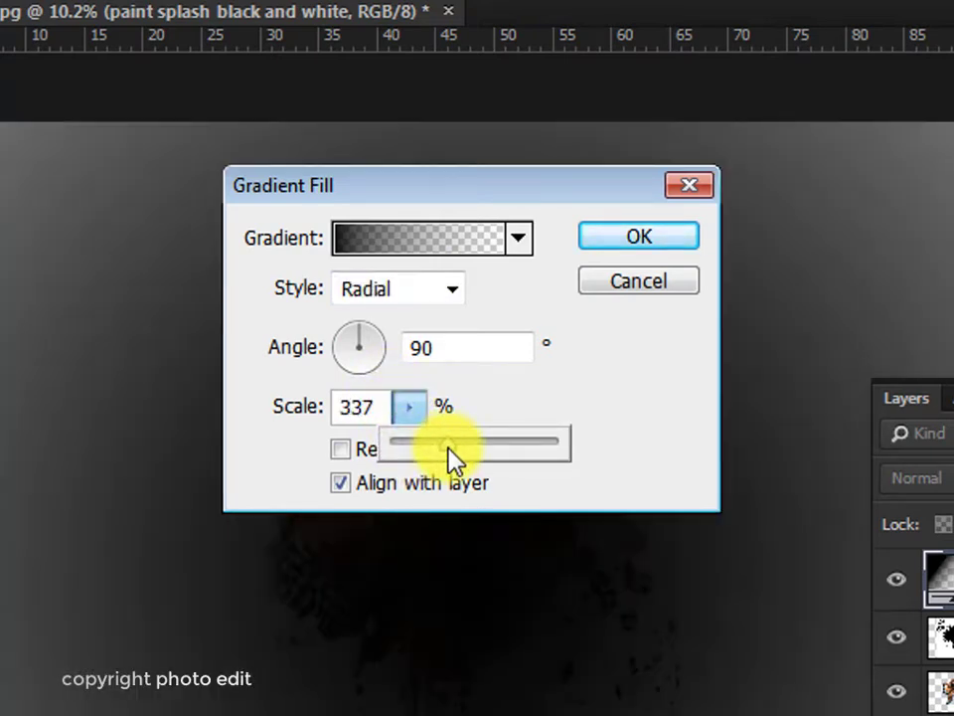
{"action": "left_click_drag", "start_coordinate": [449, 457], "coordinate": [430, 459]}
{"action": "left_click", "coordinate": [348, 449]}
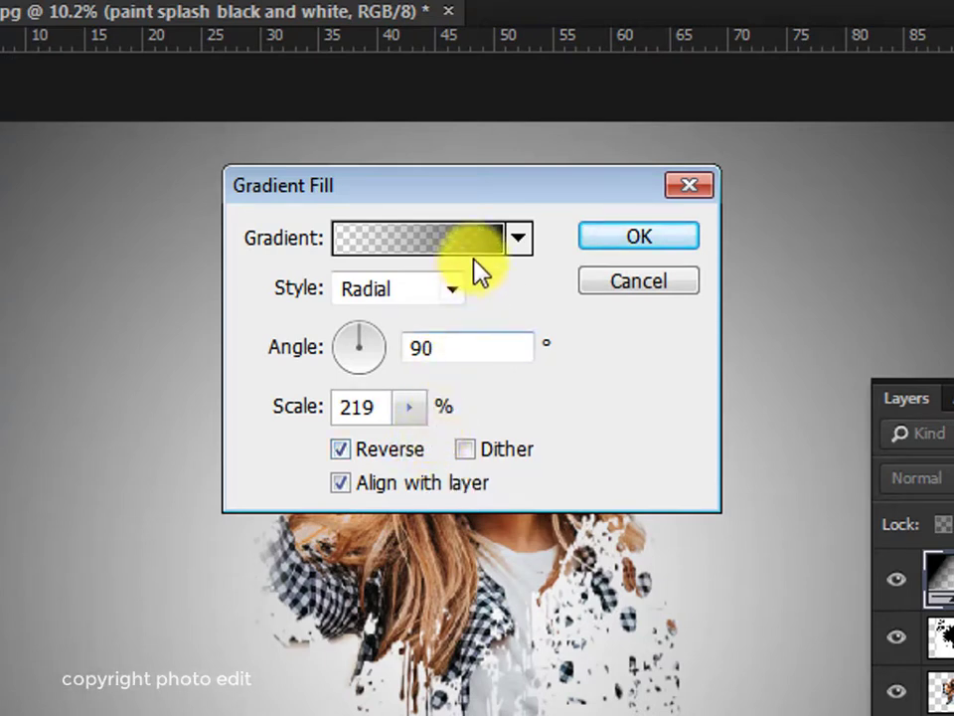
{"action": "left_click_drag", "start_coordinate": [414, 417], "coordinate": [427, 455]}
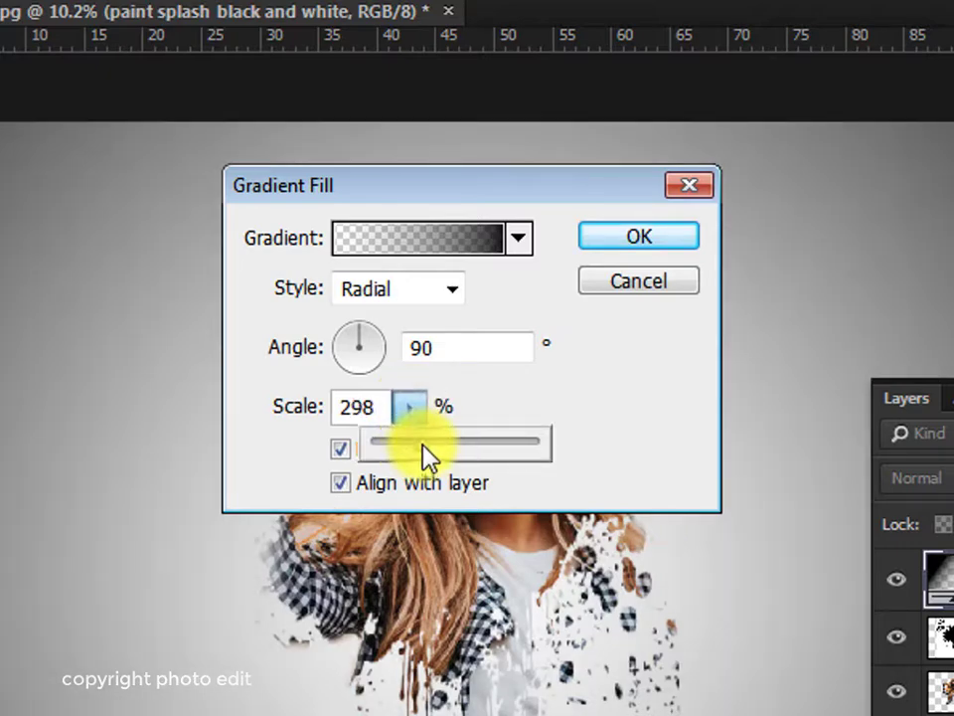
{"action": "left_click_drag", "start_coordinate": [427, 455], "coordinate": [425, 458]}
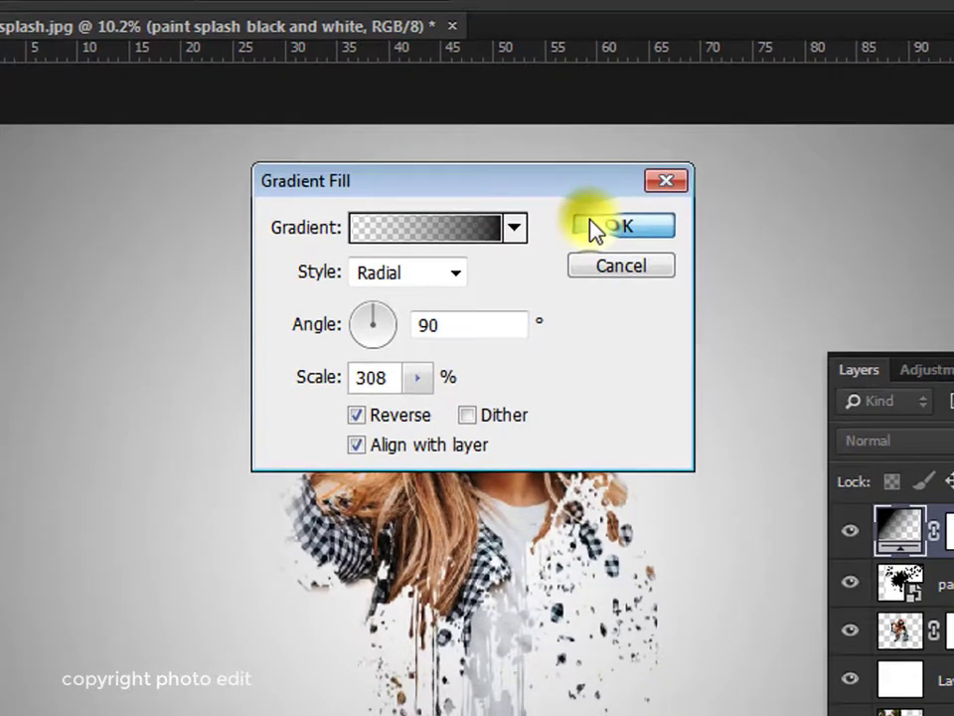
{"action": "left_click", "coordinate": [593, 228]}
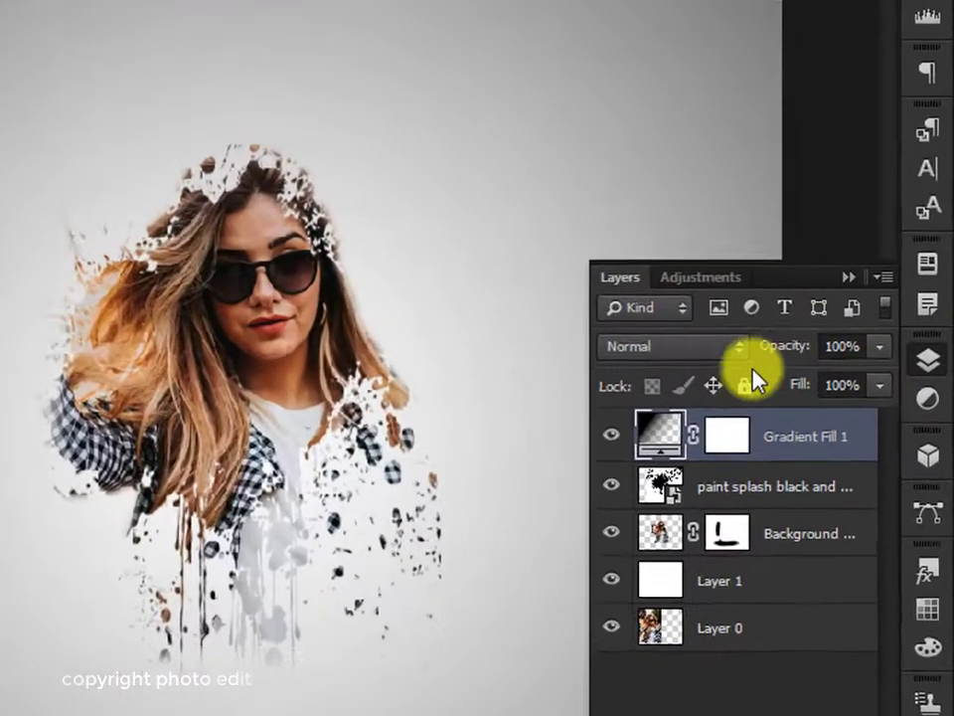
Set Gradient Fill 1 to Multiply and add paint splash, Background copy and Layer 1 to the selection
{"action": "left_click", "coordinate": [810, 342]}
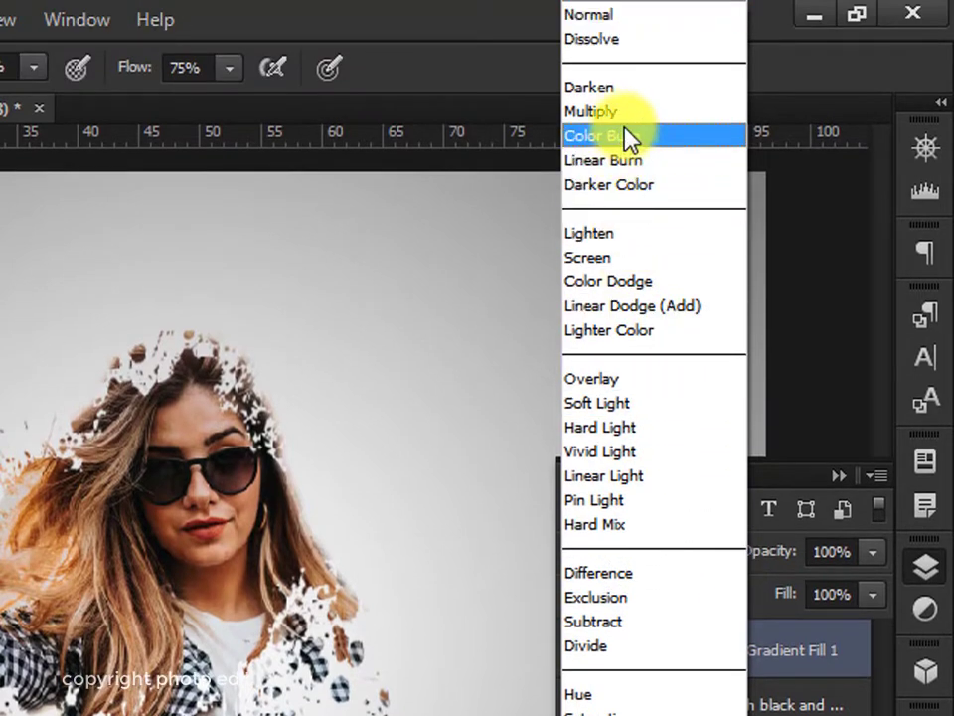
{"action": "left_click", "coordinate": [616, 111]}
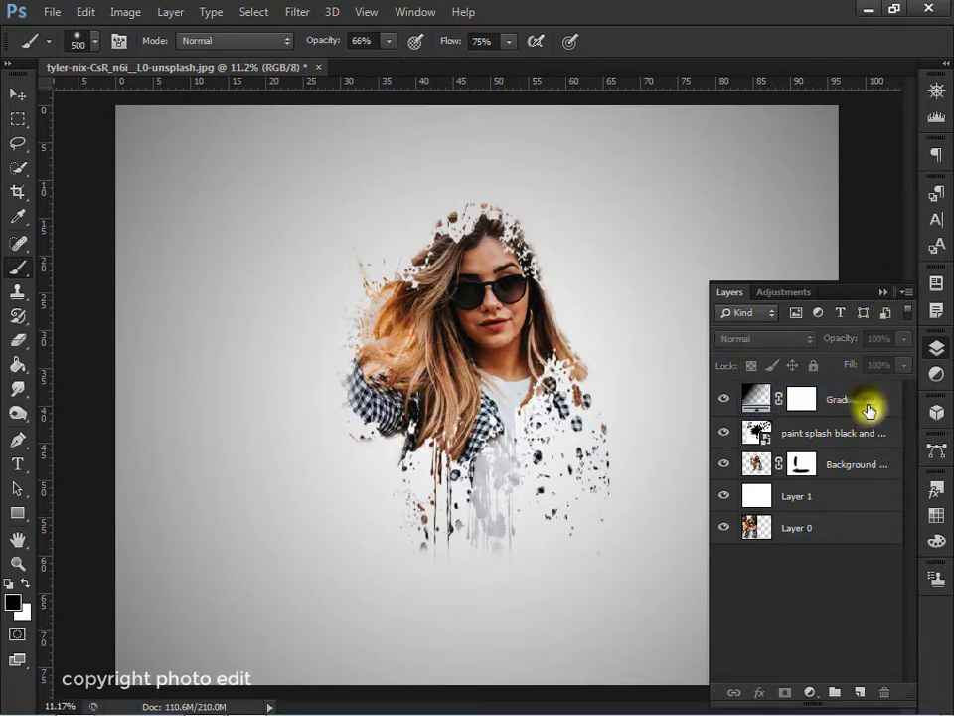
{"action": "left_click", "coordinate": [863, 442], "text": "shift"}
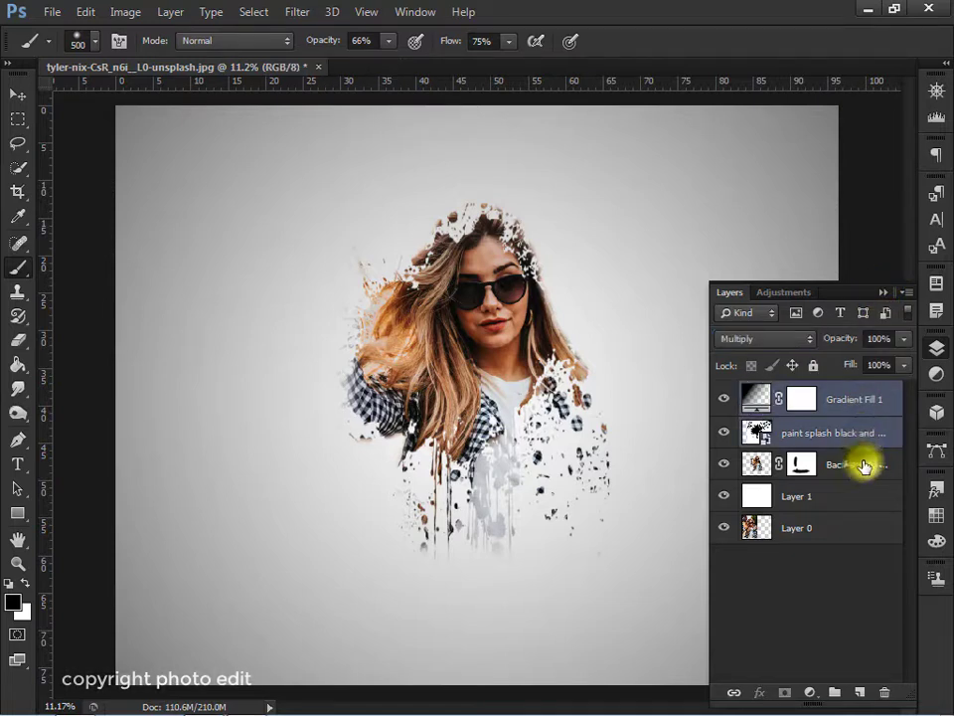
{"action": "left_click", "coordinate": [863, 464], "text": "shift"}
{"action": "left_click", "coordinate": [865, 499], "text": "shift"}
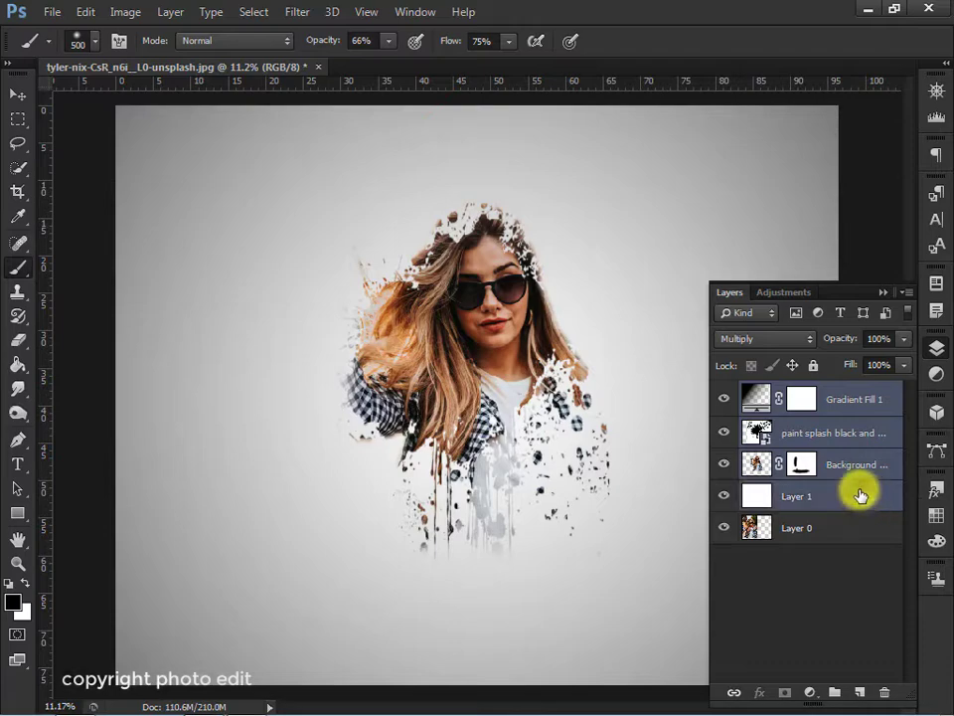
Merge the four selected layers into one layer named 'complite'
{"action": "right_click", "coordinate": [847, 439]}
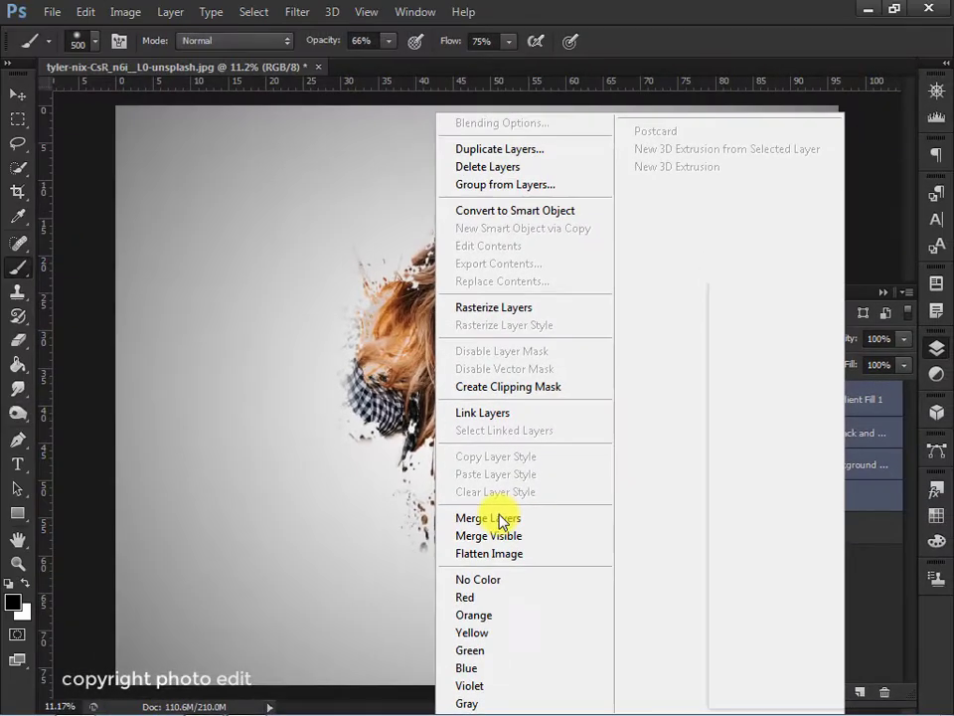
{"action": "left_click", "coordinate": [487, 518]}
{"action": "type", "text": "complite"}
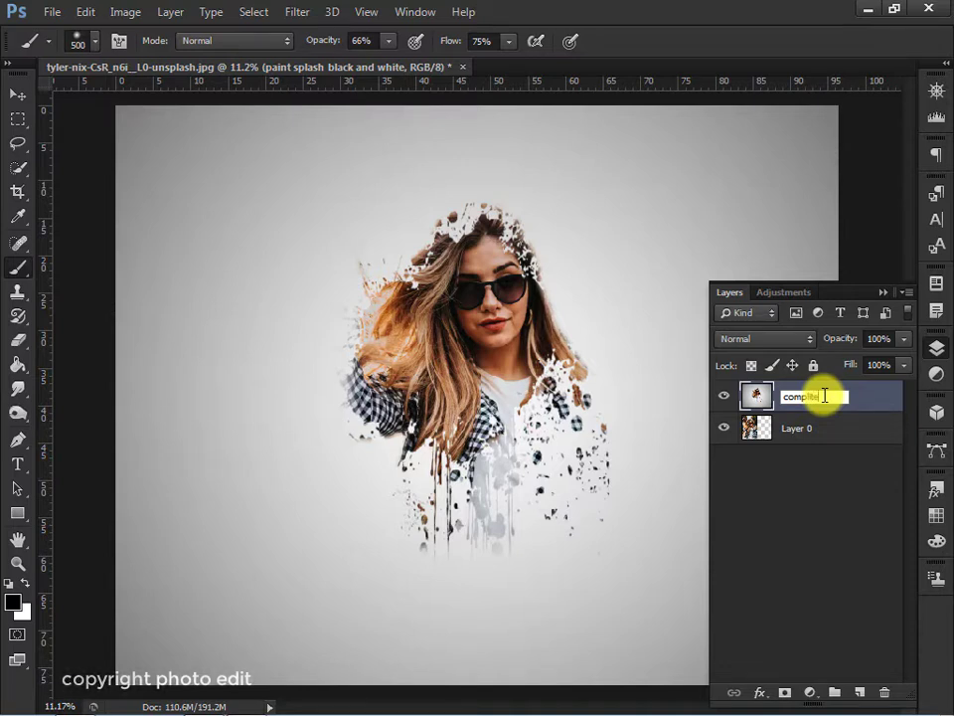
{"action": "key", "text": "Return"}
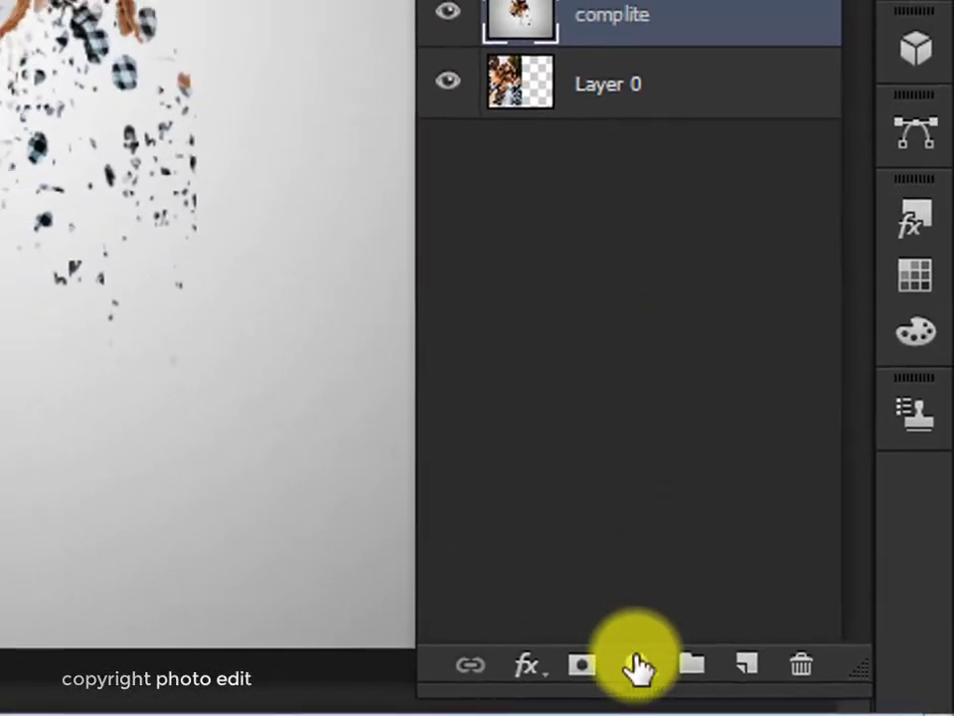
Add a Curves adjustment layer and pull the Blue channel curve down
{"action": "left_click", "coordinate": [809, 692]}
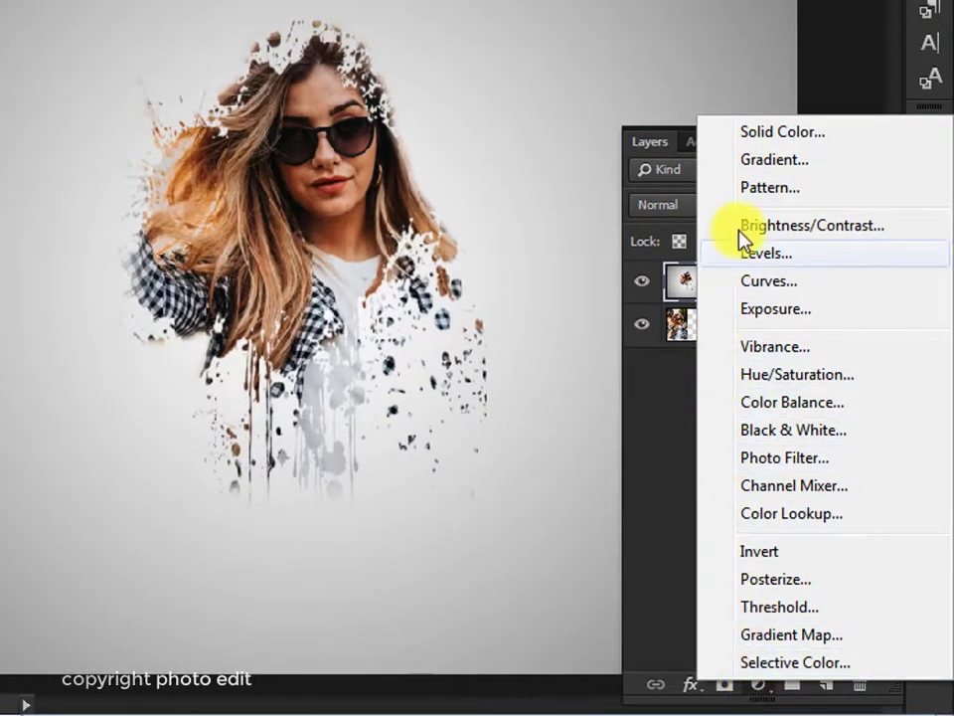
{"action": "left_click", "coordinate": [763, 282]}
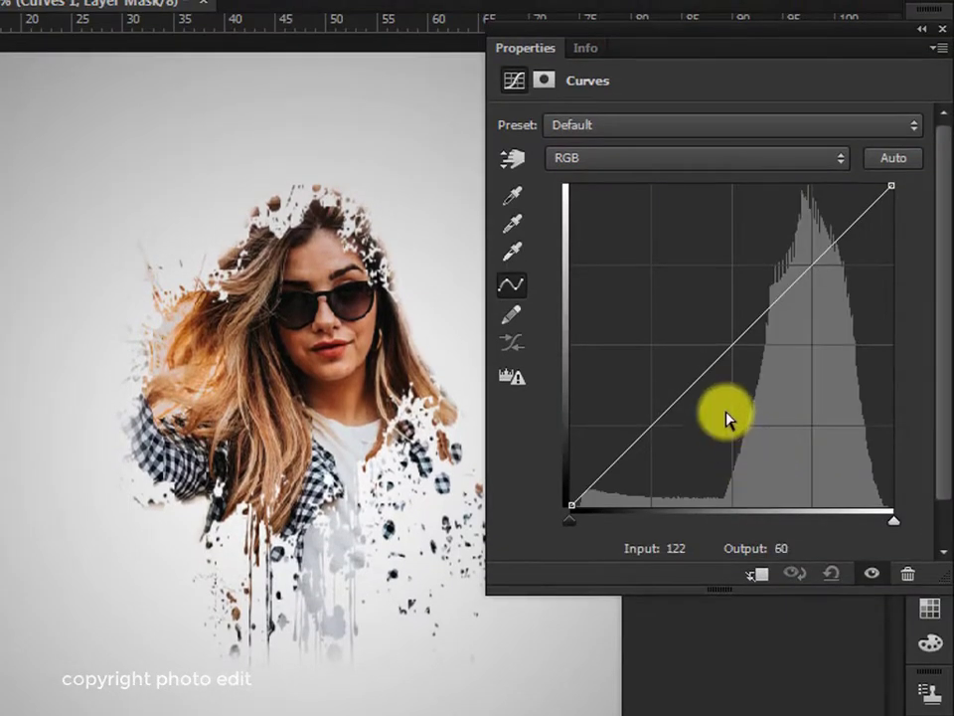
{"action": "left_click", "coordinate": [686, 390]}
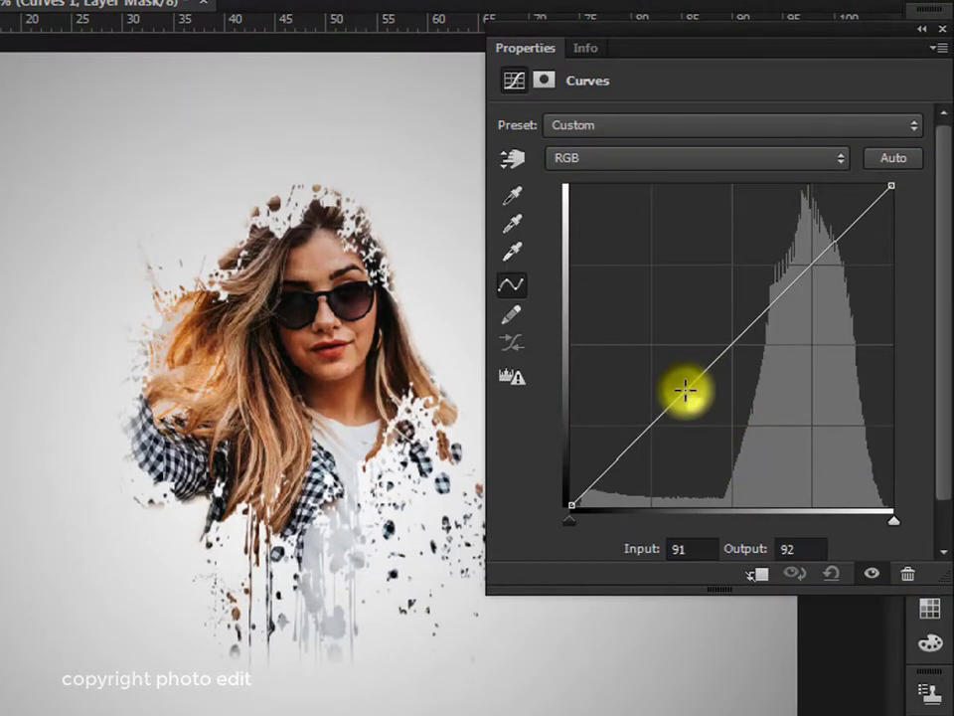
{"action": "left_click", "coordinate": [739, 159]}
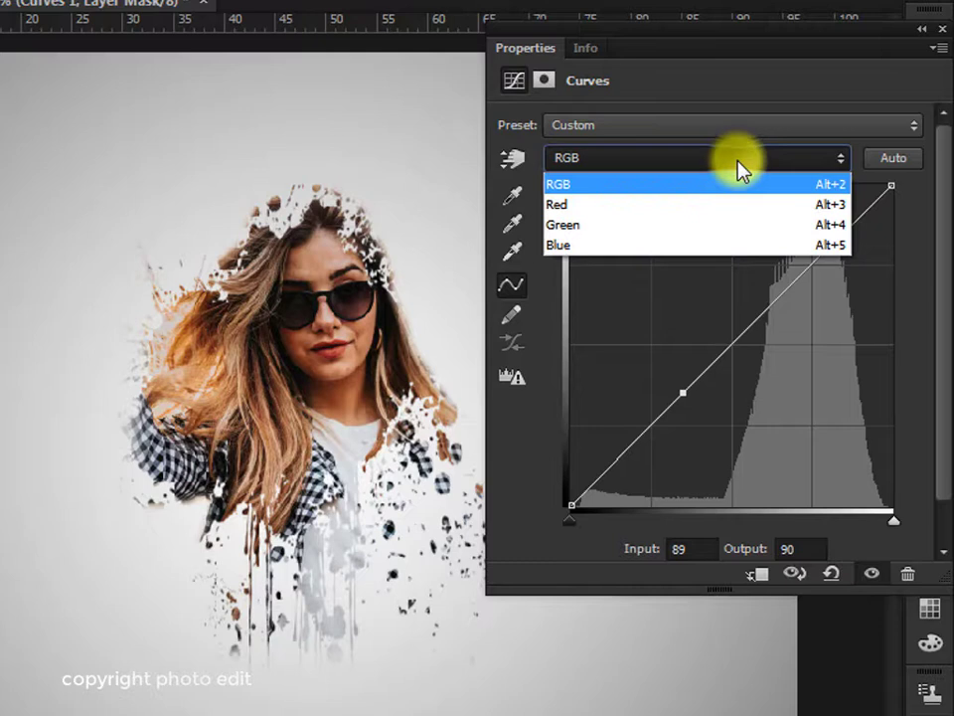
{"action": "left_click", "coordinate": [748, 245]}
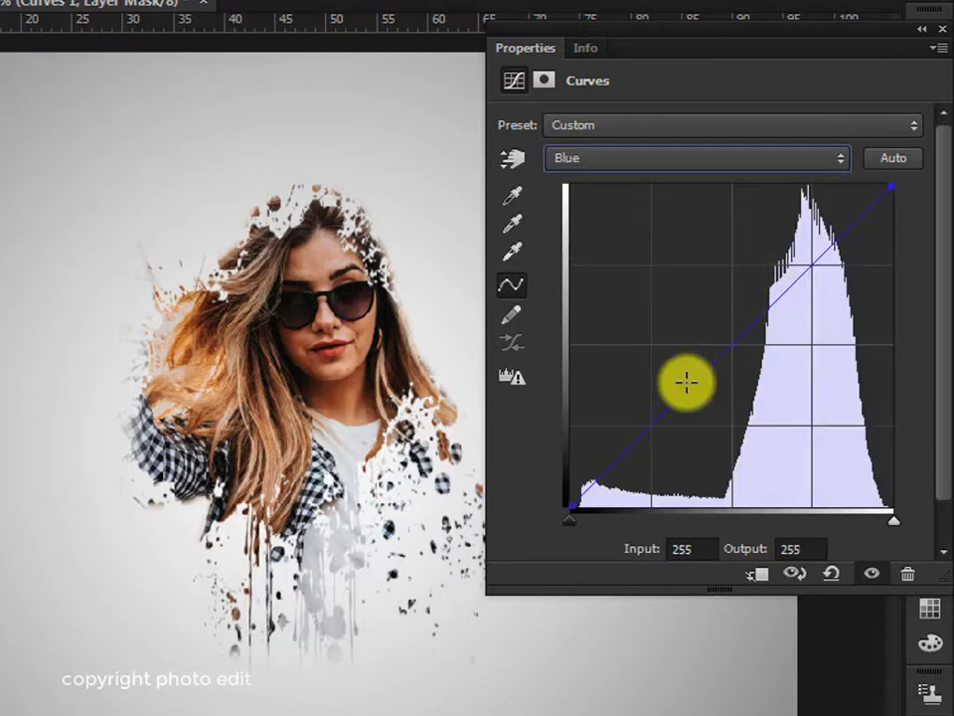
{"action": "mouse_move", "coordinate": [686, 379]}
{"action": "left_mouse_down"}
{"action": "mouse_move", "coordinate": [715, 431]}
{"action": "mouse_move", "coordinate": [706, 417]}
{"action": "mouse_move", "coordinate": [686, 423]}
{"action": "mouse_move", "coordinate": [719, 424]}
{"action": "mouse_move", "coordinate": [709, 422]}
{"action": "left_mouse_up"}
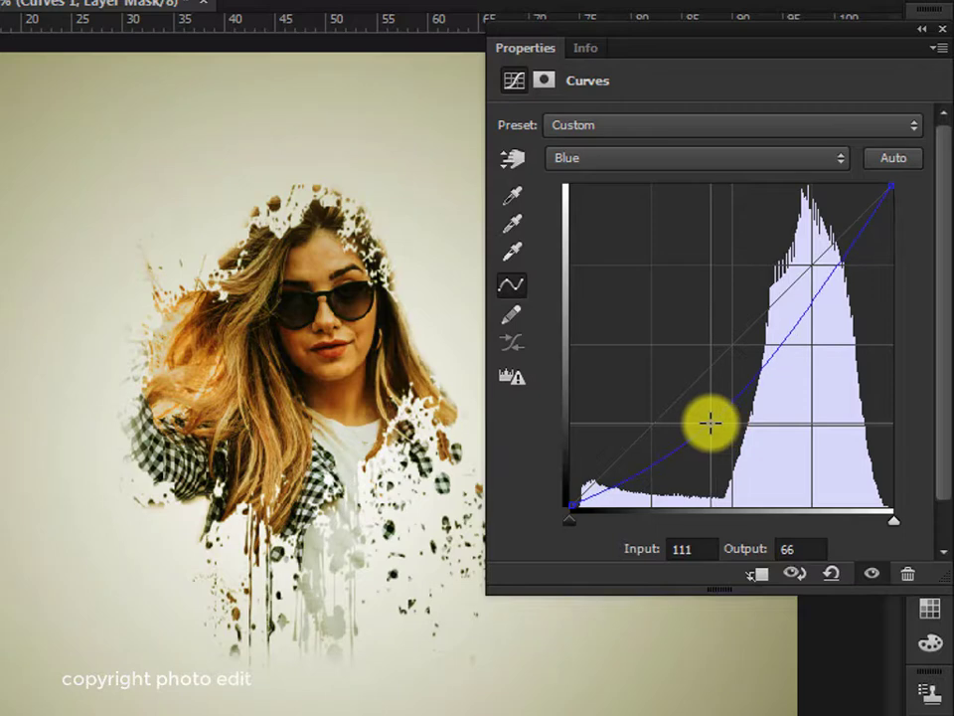
Lift the Green curve, lower the Red curve, and collapse the Curves properties panel
{"action": "left_click", "coordinate": [743, 161]}
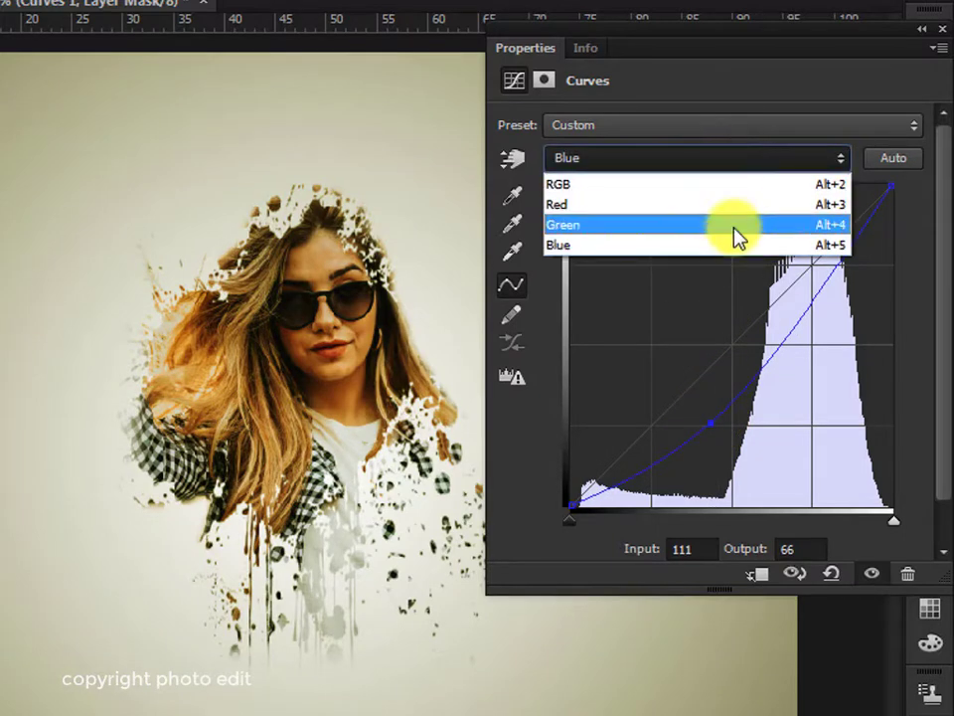
{"action": "left_click", "coordinate": [735, 224]}
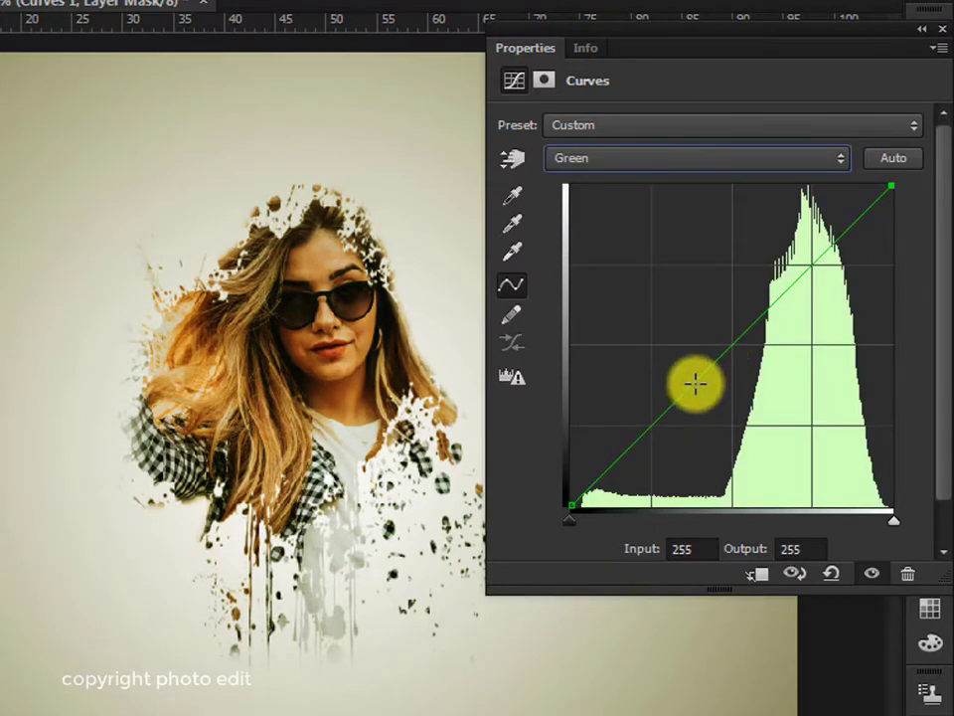
{"action": "left_click_drag", "start_coordinate": [695, 383], "coordinate": [672, 388]}
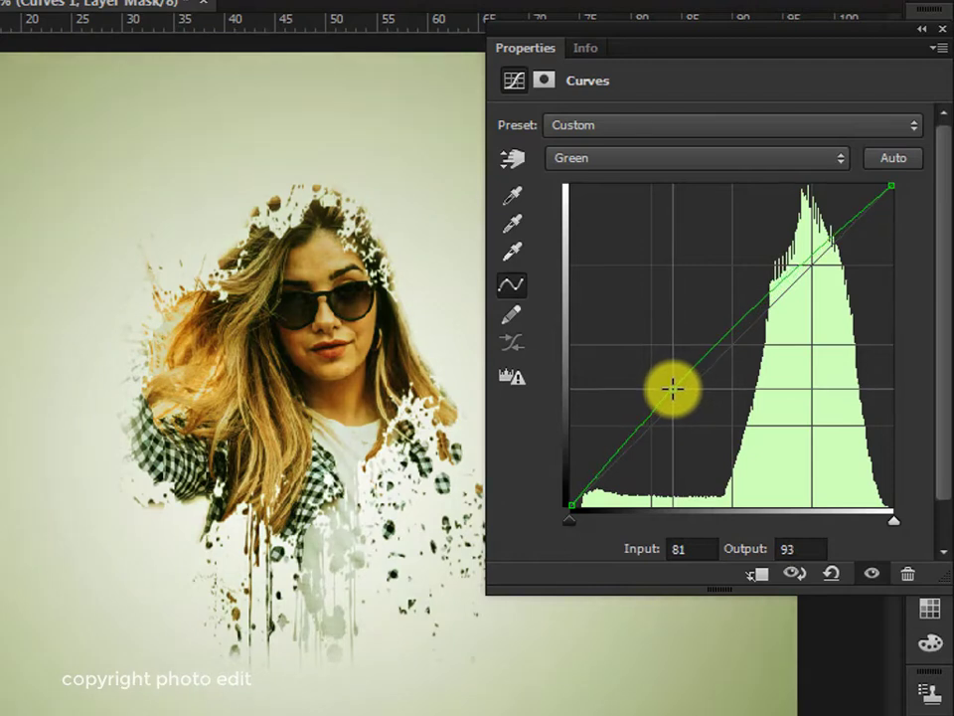
{"action": "left_click", "coordinate": [744, 158]}
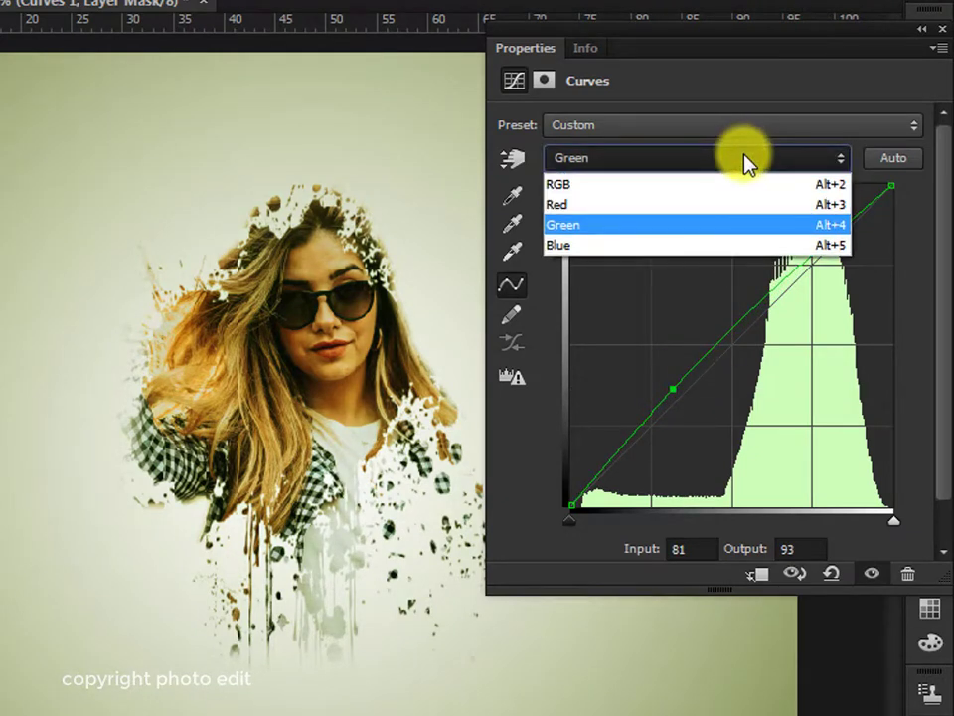
{"action": "left_click", "coordinate": [749, 209]}
{"action": "mouse_move", "coordinate": [693, 387]}
{"action": "left_mouse_down"}
{"action": "mouse_move", "coordinate": [699, 424]}
{"action": "mouse_move", "coordinate": [683, 409]}
{"action": "left_mouse_up"}
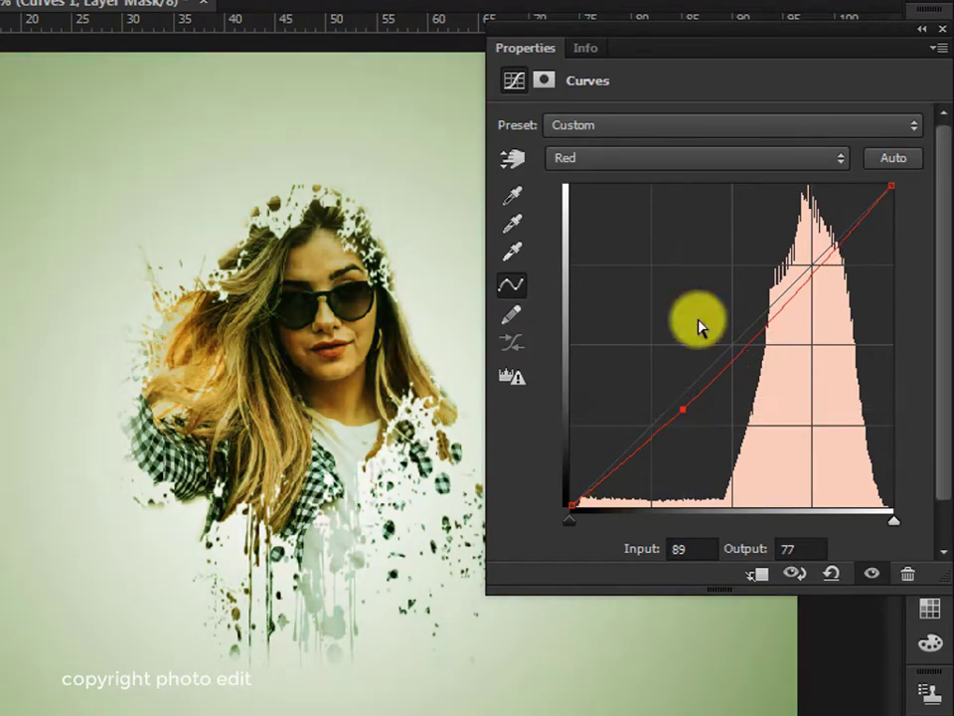
{"action": "left_click", "coordinate": [716, 161]}
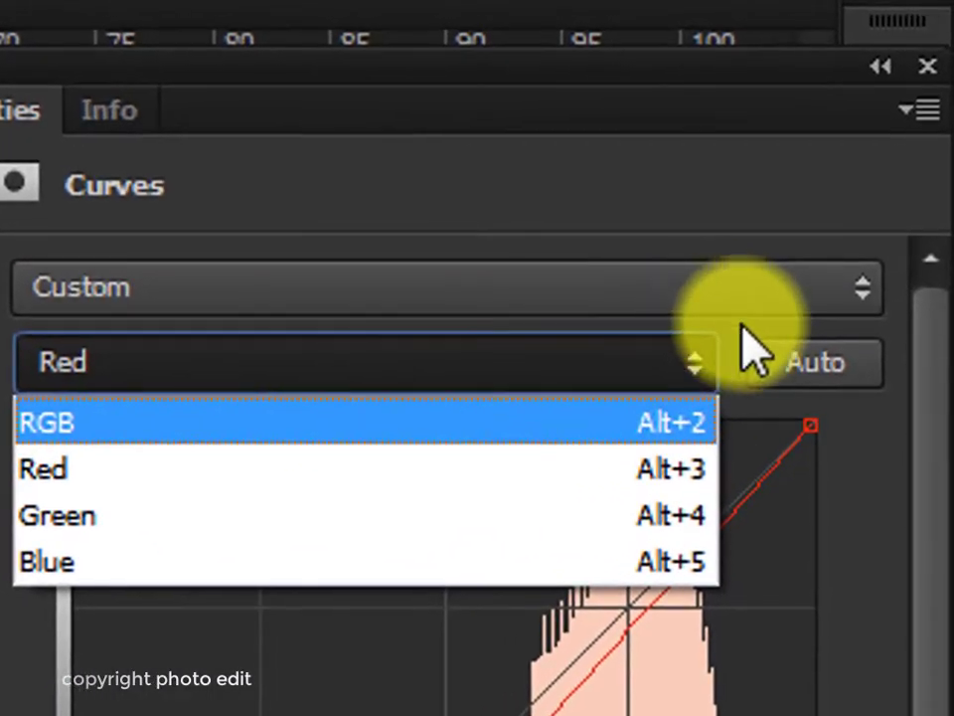
{"action": "left_click", "coordinate": [897, 596]}
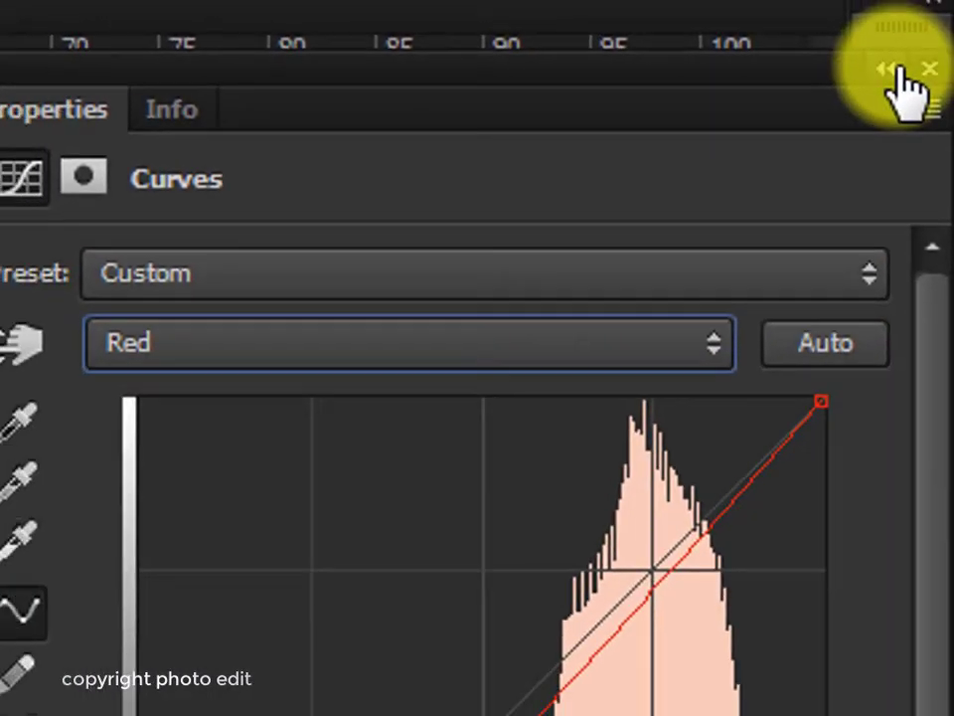
{"action": "left_click", "coordinate": [898, 69]}
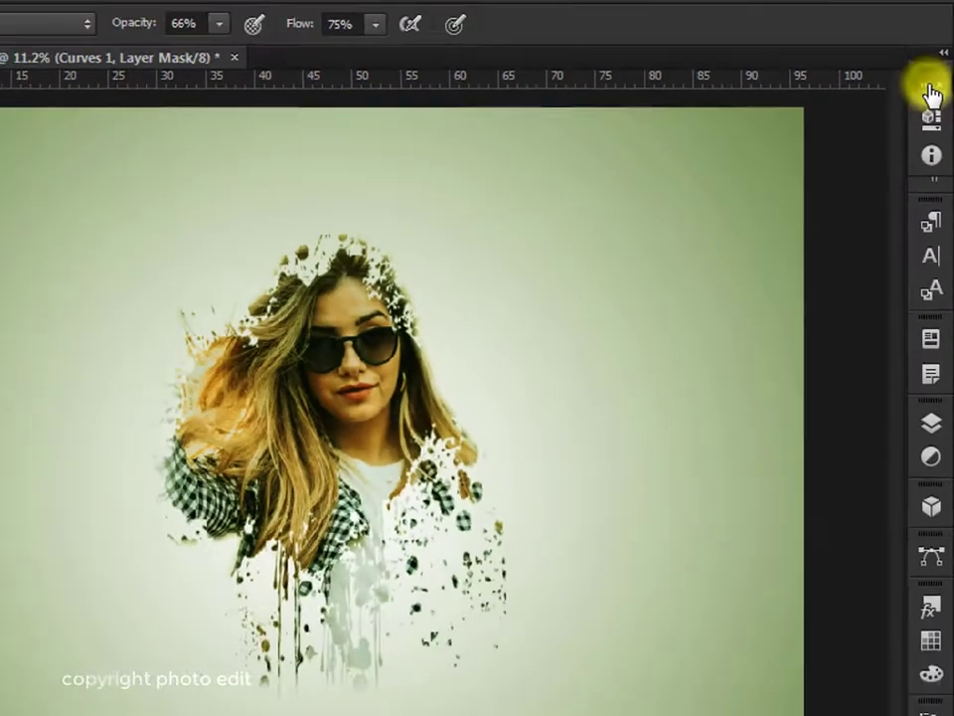
{"action": "left_click", "coordinate": [932, 346]}
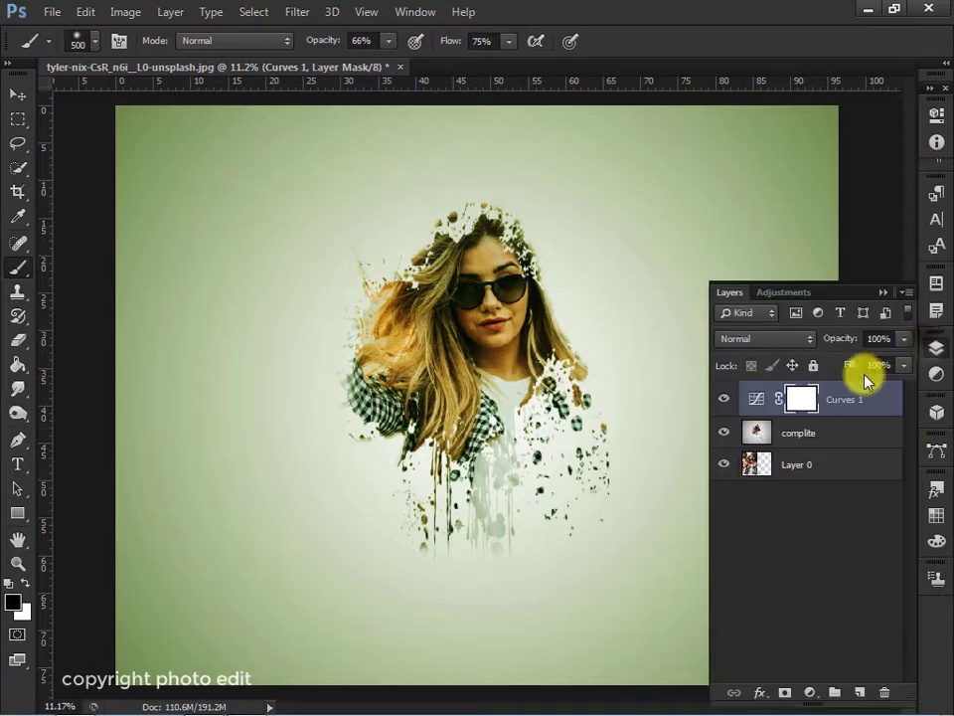
Add an Exposure layer above complite: exposure -0.27, offset -0.0076, gamma 1.08
{"action": "left_click", "coordinate": [833, 435]}
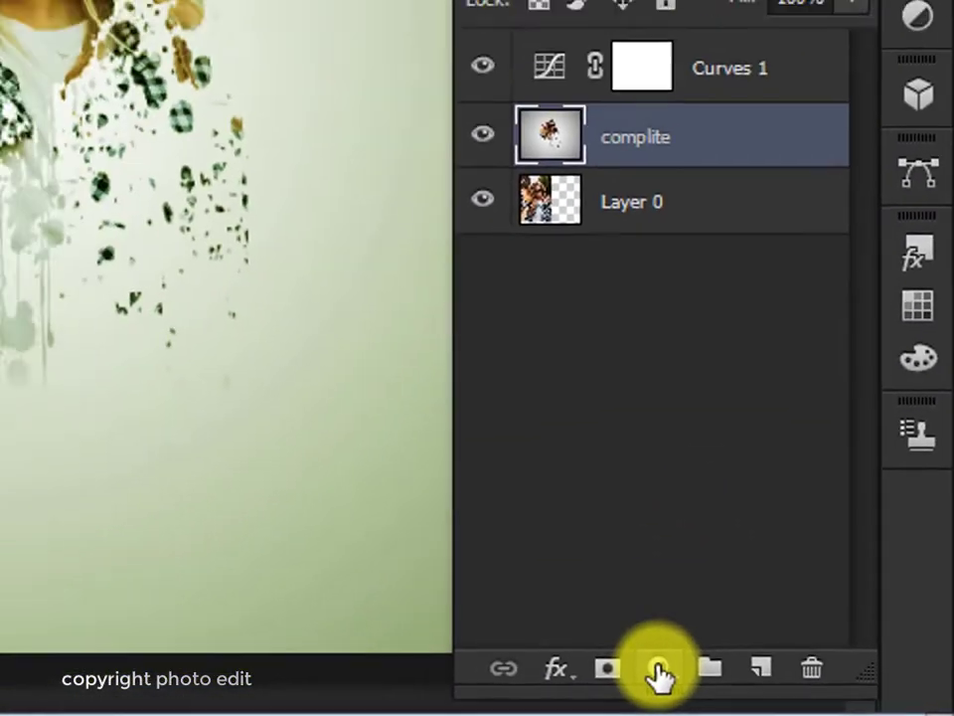
{"action": "left_click", "coordinate": [790, 689]}
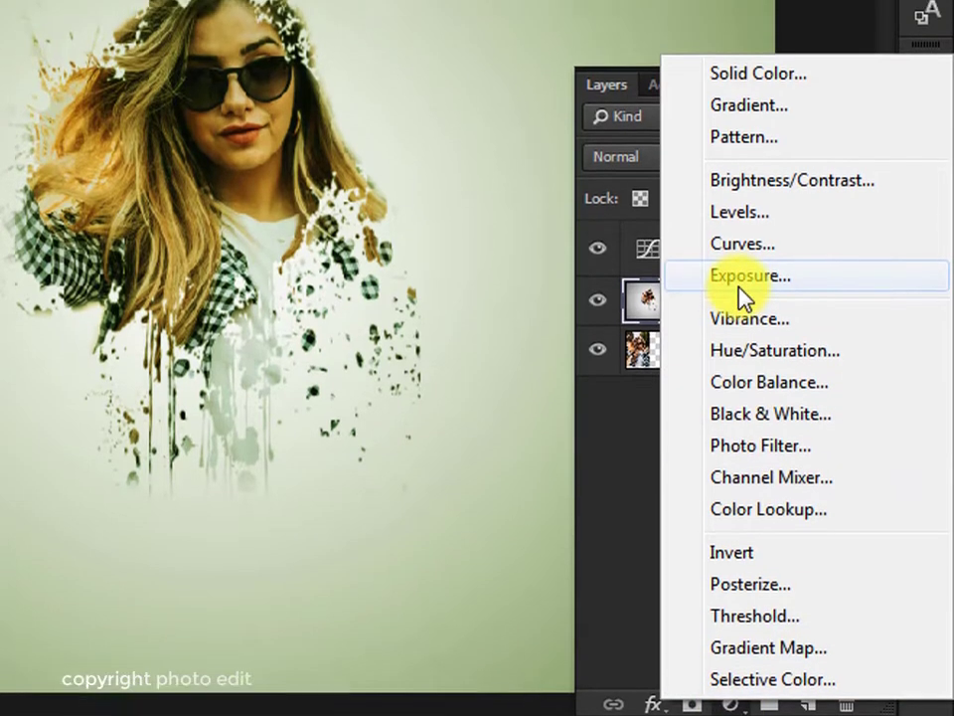
{"action": "left_click", "coordinate": [740, 260]}
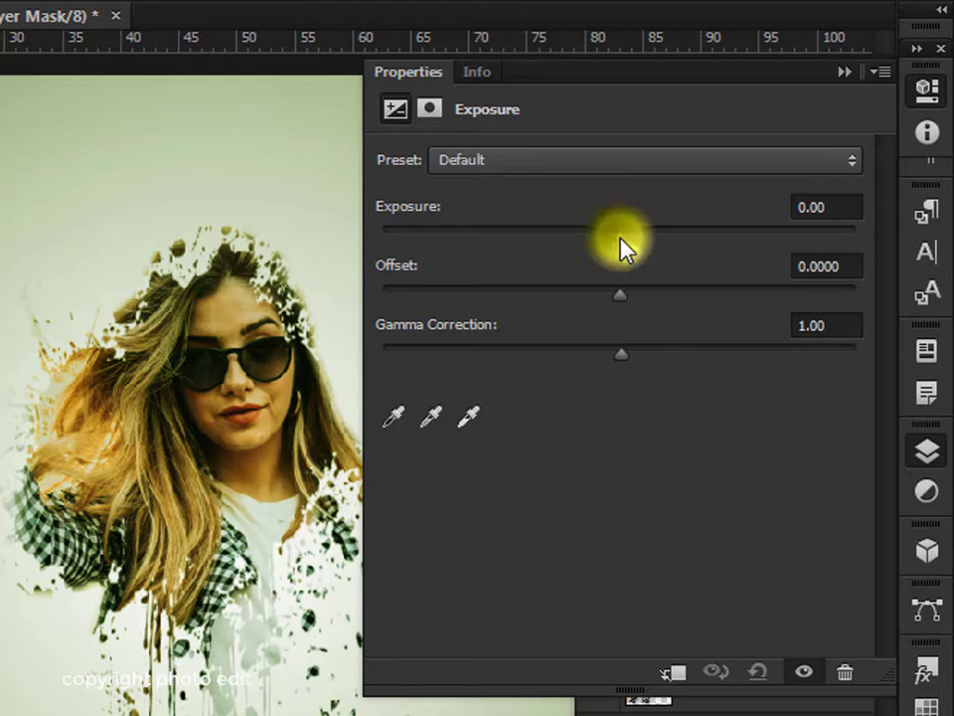
{"action": "mouse_move", "coordinate": [622, 241]}
{"action": "left_mouse_down"}
{"action": "mouse_move", "coordinate": [581, 261]}
{"action": "mouse_move", "coordinate": [620, 270]}
{"action": "mouse_move", "coordinate": [586, 296]}
{"action": "left_mouse_up"}
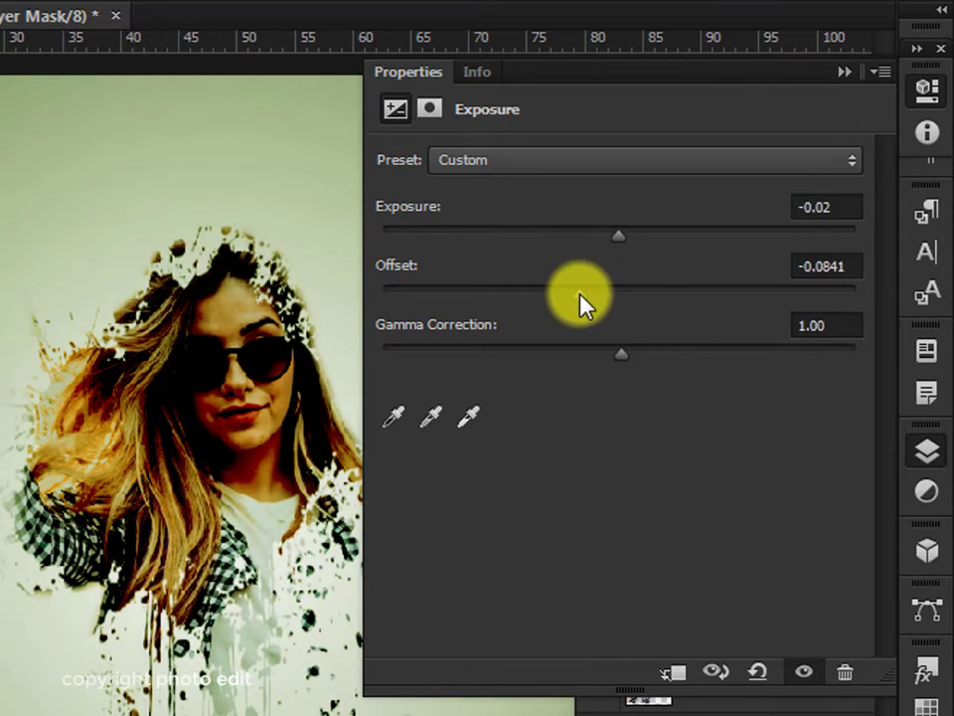
{"action": "mouse_move", "coordinate": [622, 239]}
{"action": "left_mouse_down"}
{"action": "mouse_move", "coordinate": [647, 250]}
{"action": "mouse_move", "coordinate": [611, 252]}
{"action": "left_mouse_up"}
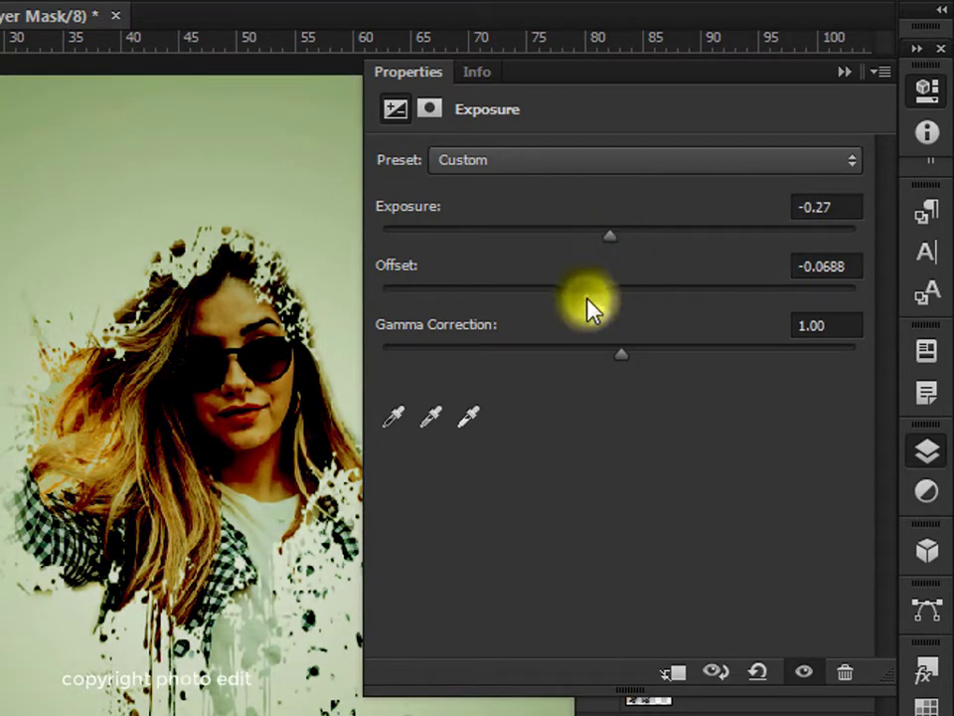
{"action": "left_click_drag", "start_coordinate": [587, 301], "coordinate": [617, 298]}
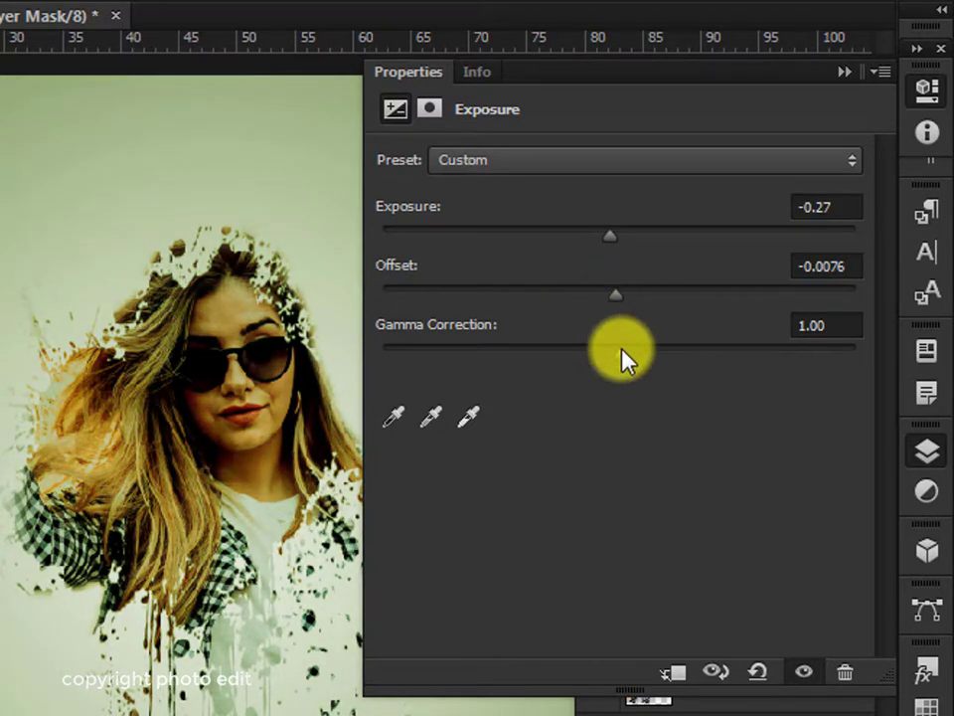
{"action": "mouse_move", "coordinate": [621, 349]}
{"action": "left_mouse_down"}
{"action": "mouse_move", "coordinate": [653, 349]}
{"action": "mouse_move", "coordinate": [608, 354]}
{"action": "left_mouse_up"}
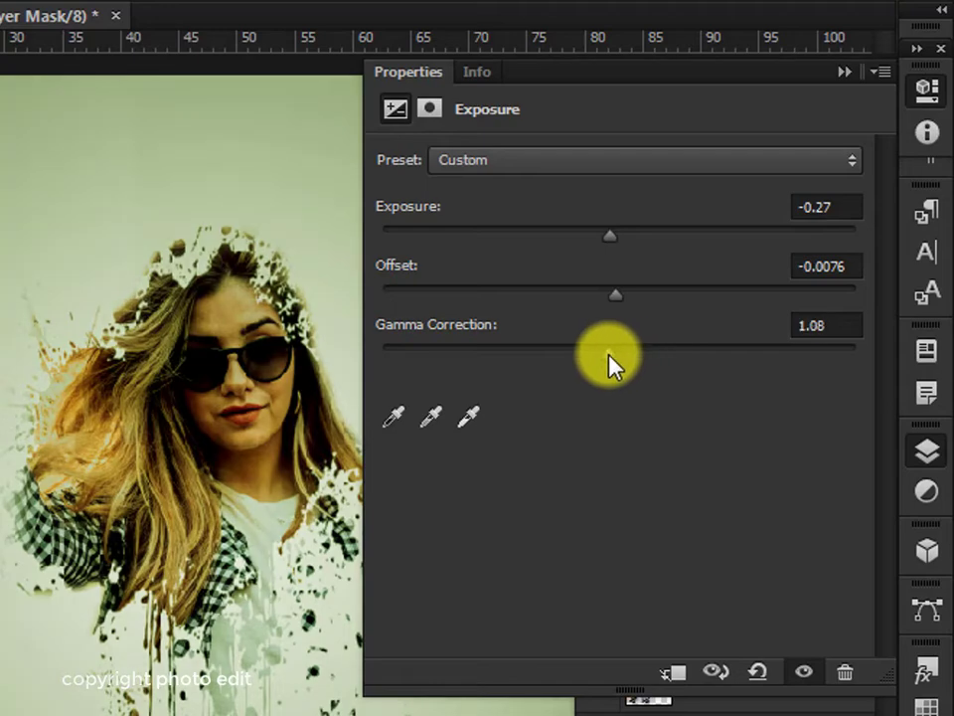
{"action": "left_click", "coordinate": [847, 74]}
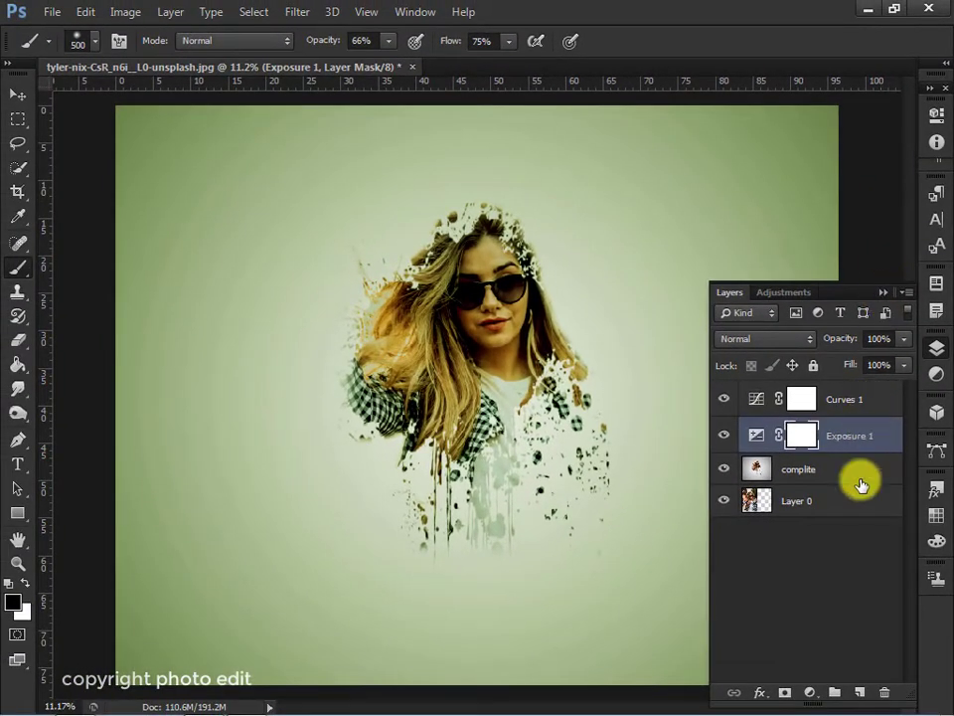
Add a Hue/Saturation layer above complite with Hue +1, Saturation 0 and Lightness -3
{"action": "left_click", "coordinate": [859, 479]}
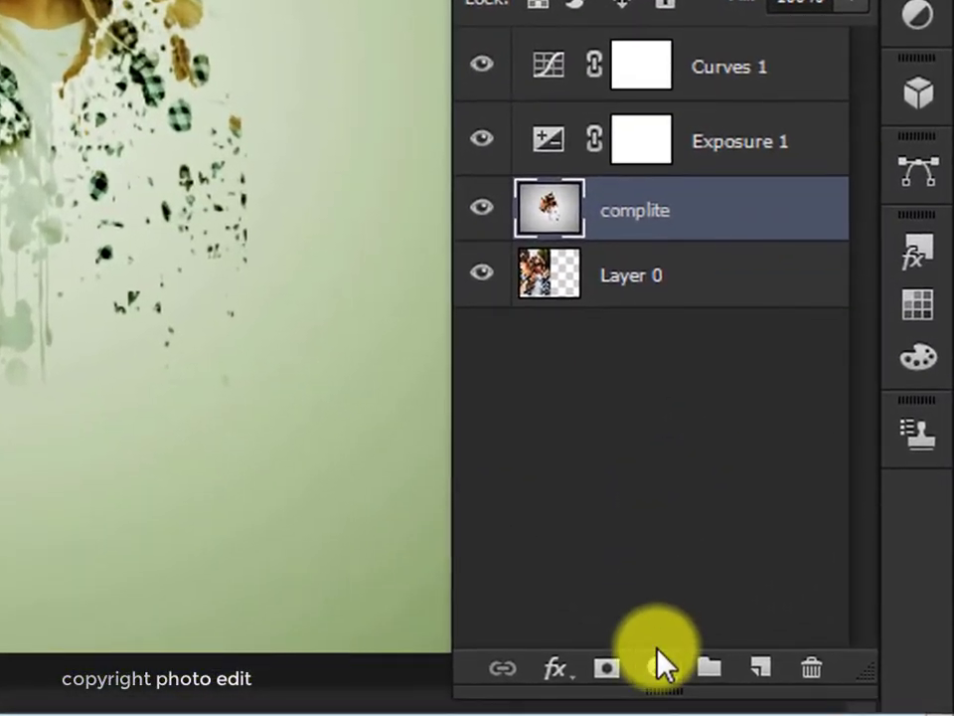
{"action": "left_click", "coordinate": [657, 647]}
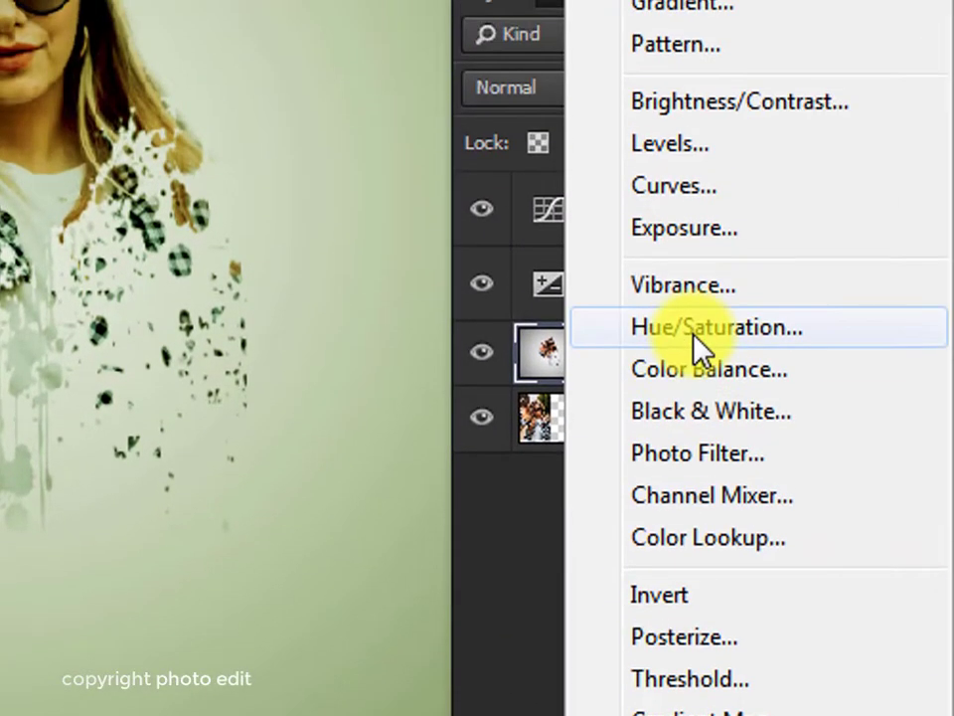
{"action": "left_click", "coordinate": [693, 334]}
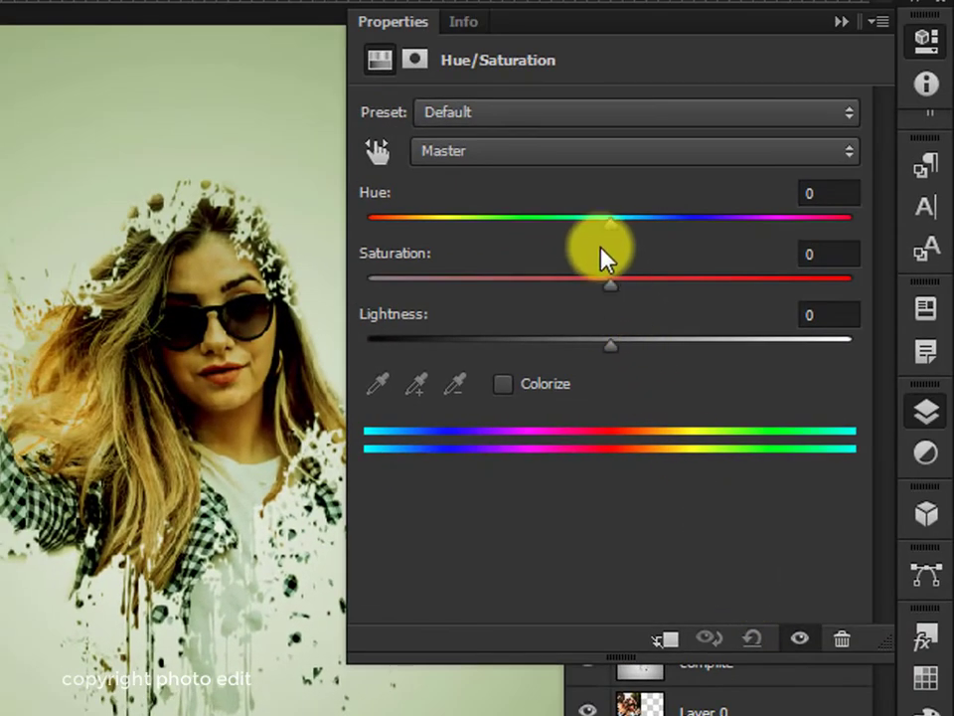
{"action": "mouse_move", "coordinate": [605, 228]}
{"action": "left_mouse_down"}
{"action": "mouse_move", "coordinate": [655, 238]}
{"action": "mouse_move", "coordinate": [575, 235]}
{"action": "mouse_move", "coordinate": [614, 238]}
{"action": "mouse_move", "coordinate": [614, 285]}
{"action": "mouse_move", "coordinate": [654, 292]}
{"action": "mouse_move", "coordinate": [550, 292]}
{"action": "mouse_move", "coordinate": [609, 293]}
{"action": "left_mouse_up"}
{"action": "mouse_move", "coordinate": [613, 350]}
{"action": "left_mouse_down"}
{"action": "mouse_move", "coordinate": [641, 352]}
{"action": "mouse_move", "coordinate": [549, 341]}
{"action": "mouse_move", "coordinate": [600, 340]}
{"action": "left_mouse_up"}
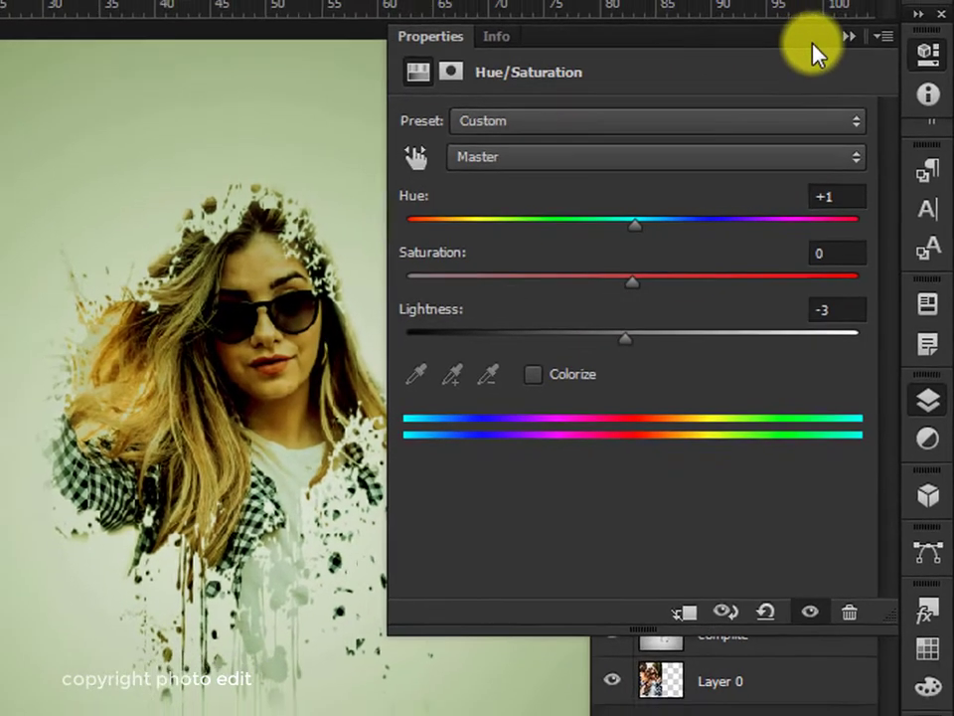
{"action": "left_click", "coordinate": [848, 36]}
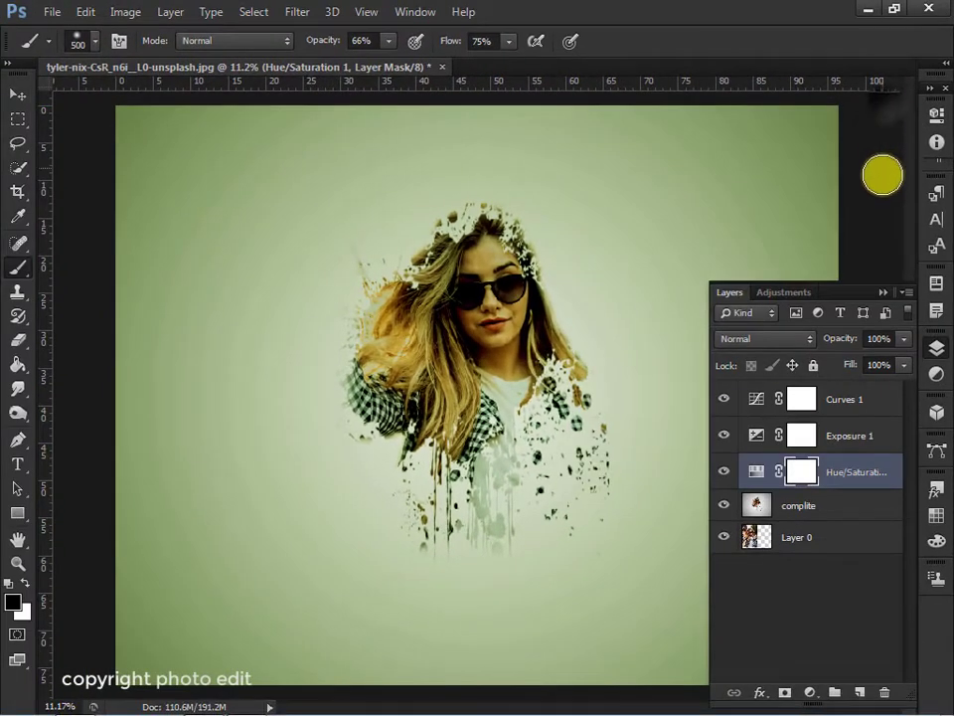
{"action": "left_click", "coordinate": [887, 293]}
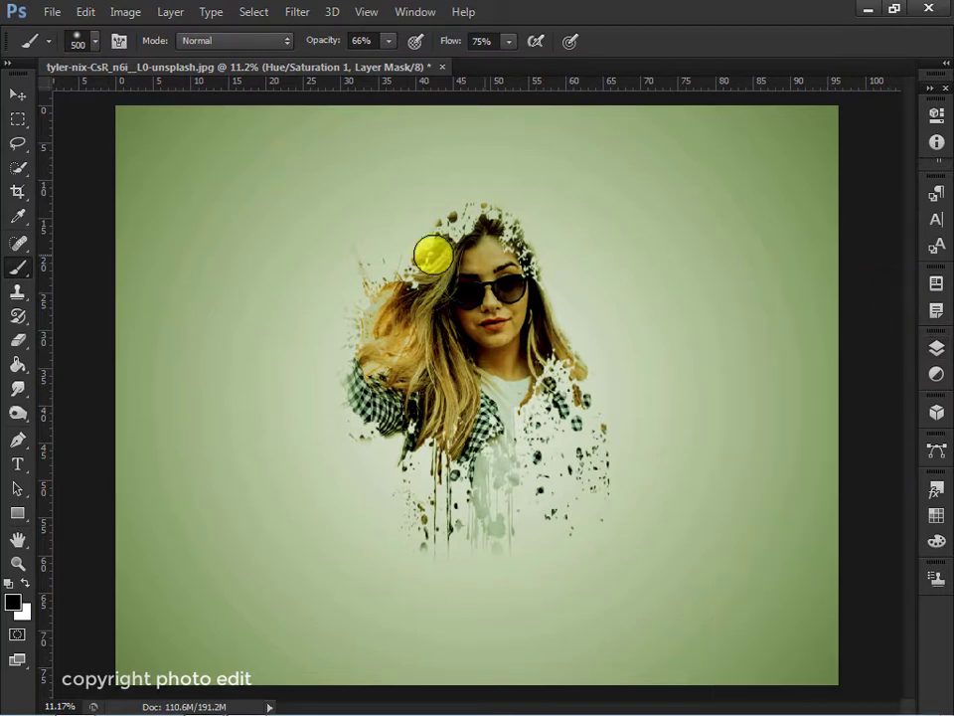
{"action": "scroll", "coordinate": [419, 256], "scroll_direction": "down", "scroll_amount": 1}
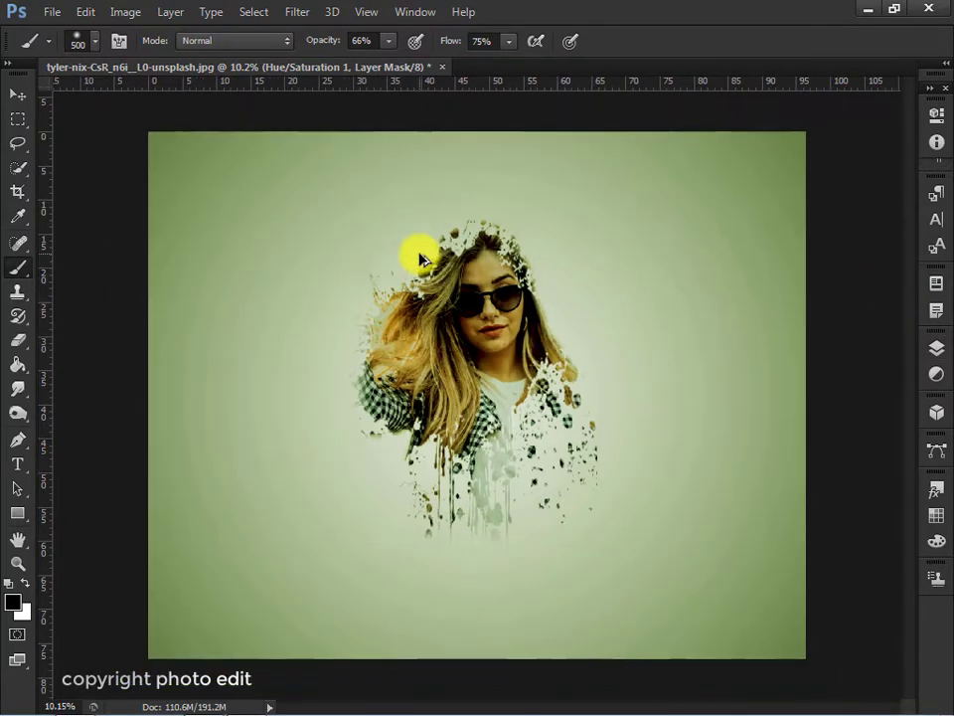
{"action": "scroll", "coordinate": [420, 255], "scroll_direction": "up", "scroll_amount": 1}
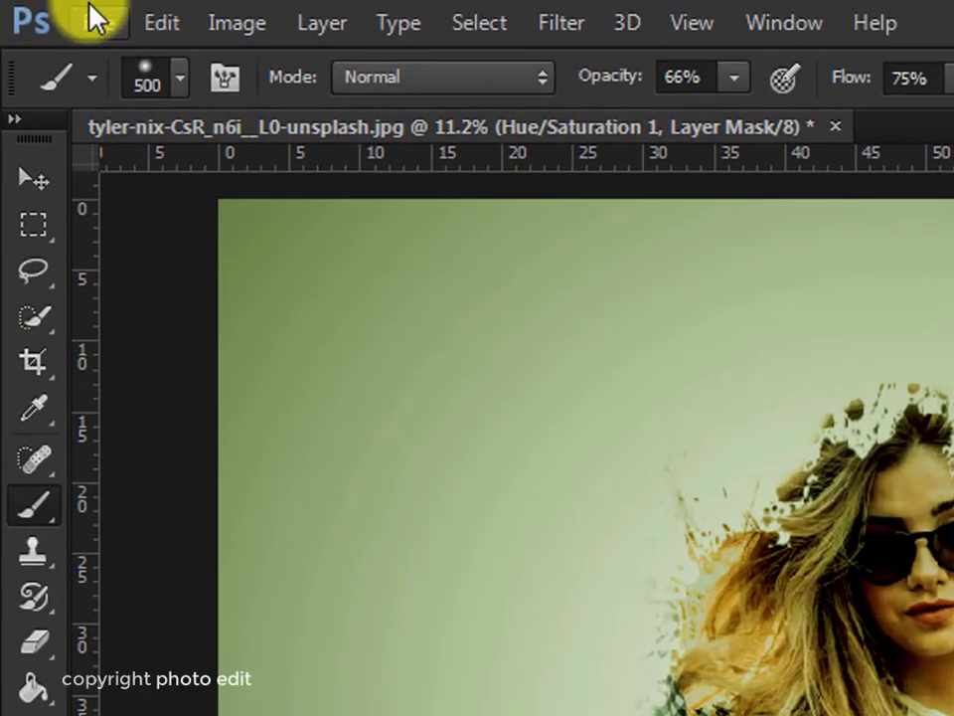
Save the image as 'model women.jpg' in JPEG format at quality 12 in the dripping effect folder
{"action": "left_click", "coordinate": [96, 18]}
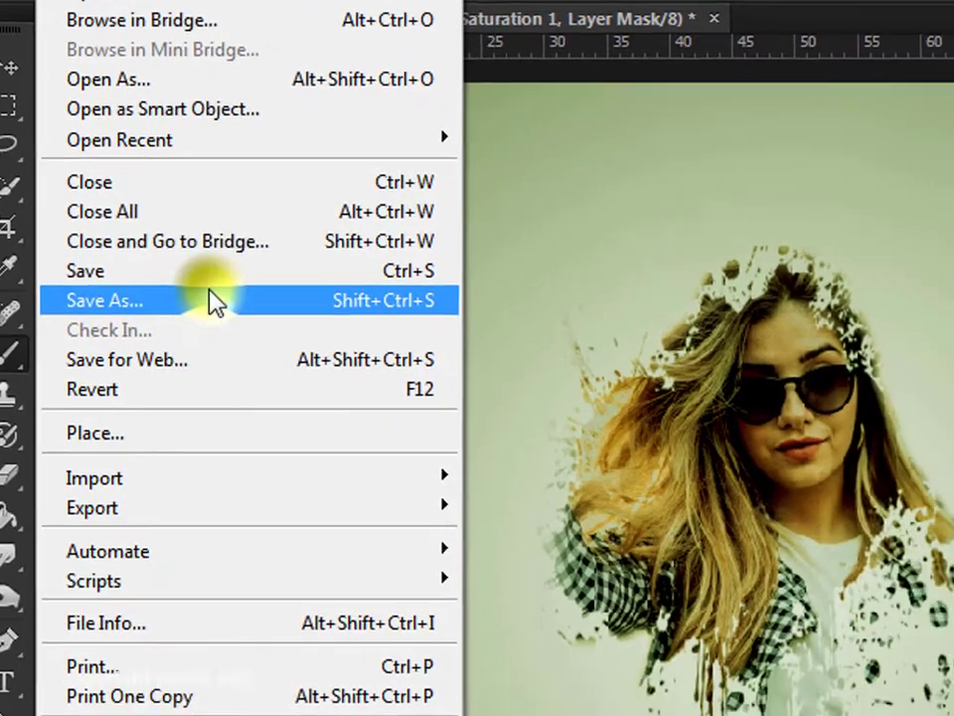
{"action": "left_click", "coordinate": [265, 359]}
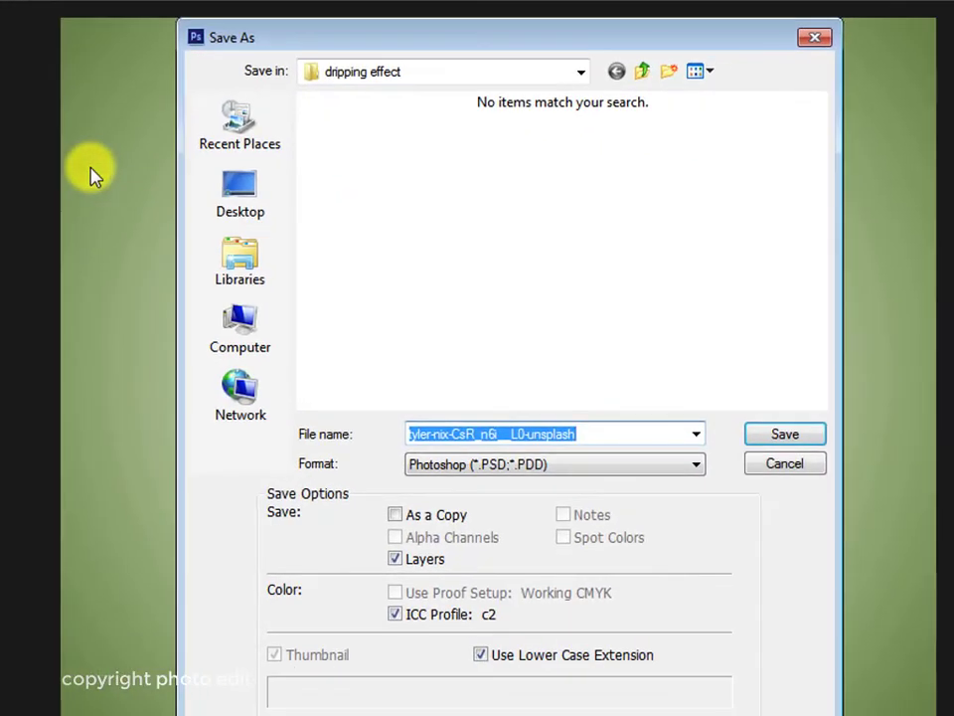
{"action": "left_click_drag", "start_coordinate": [602, 435], "coordinate": [357, 441]}
{"action": "key", "text": "BackSpace"}
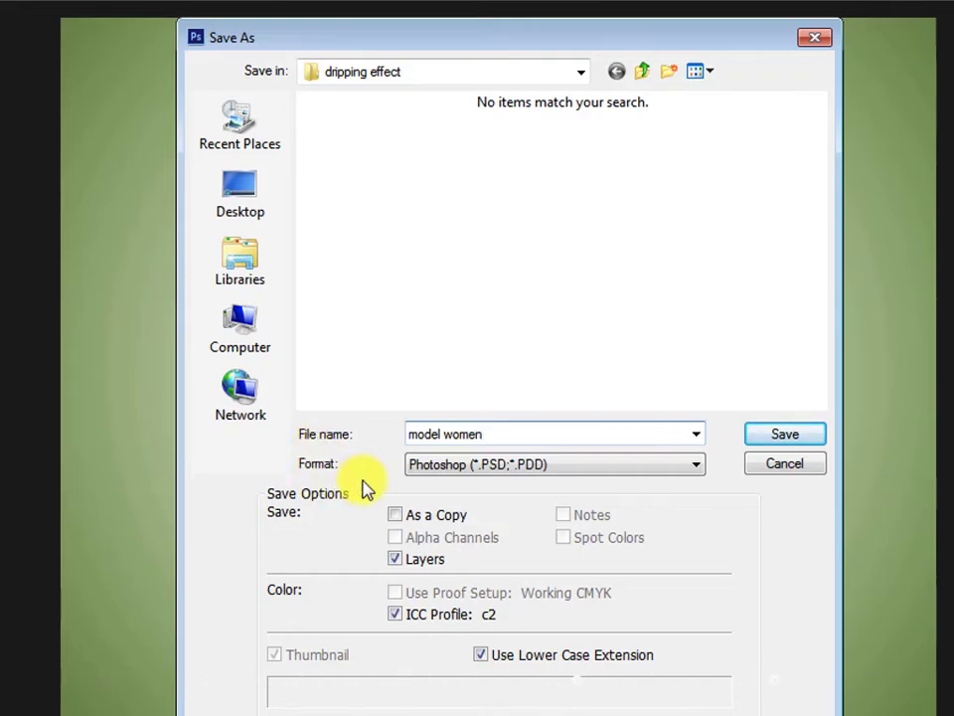
{"action": "left_click", "coordinate": [478, 464]}
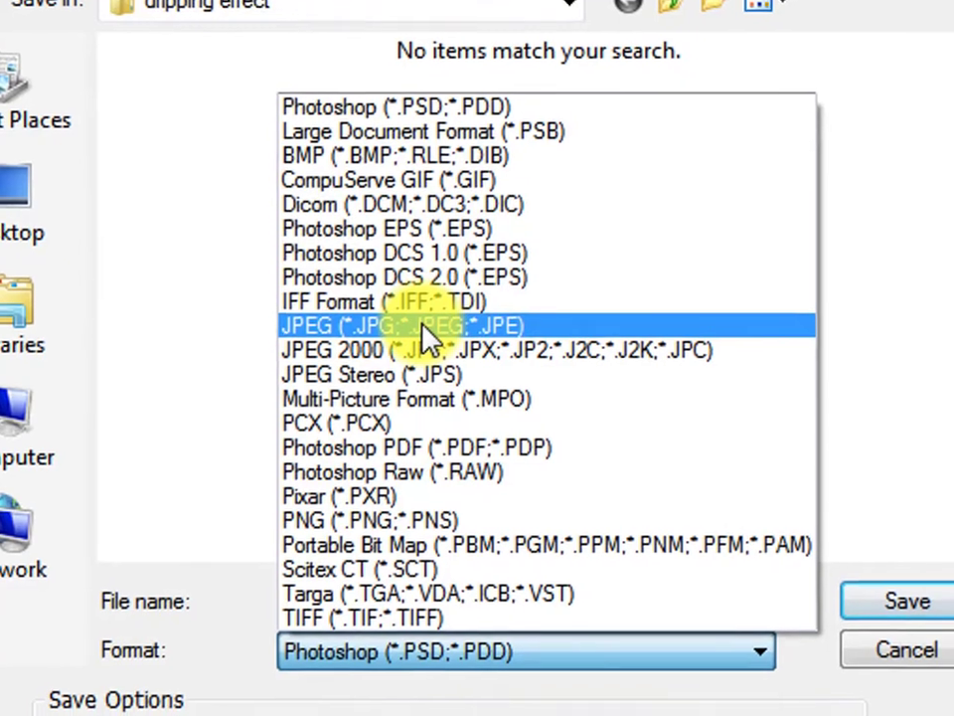
{"action": "left_click", "coordinate": [422, 328]}
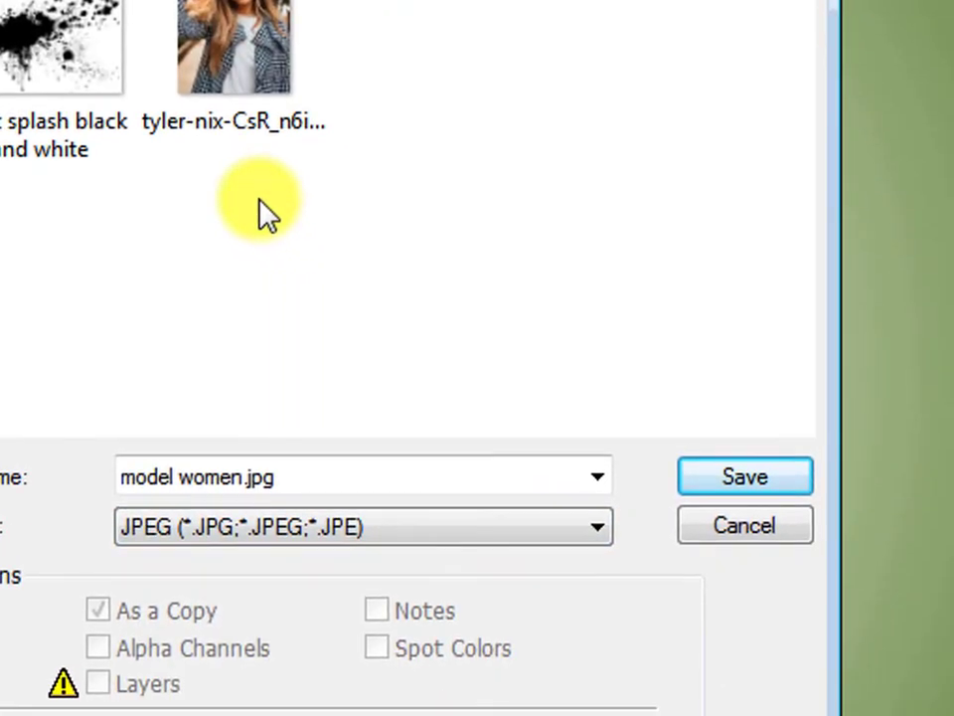
{"action": "left_click", "coordinate": [759, 485]}
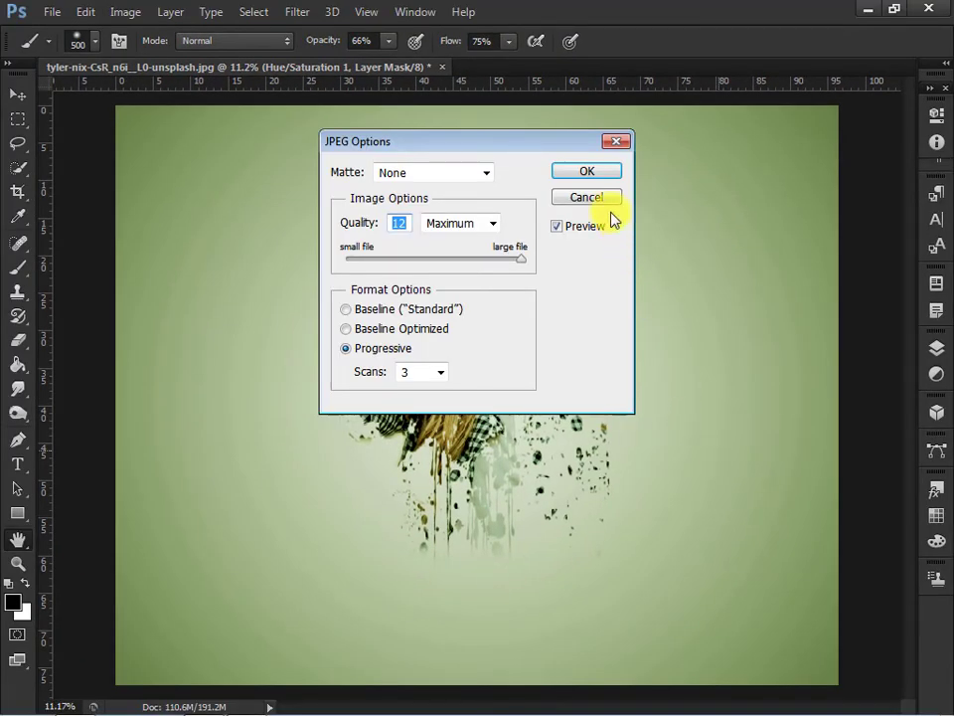
{"action": "left_click", "coordinate": [586, 173]}
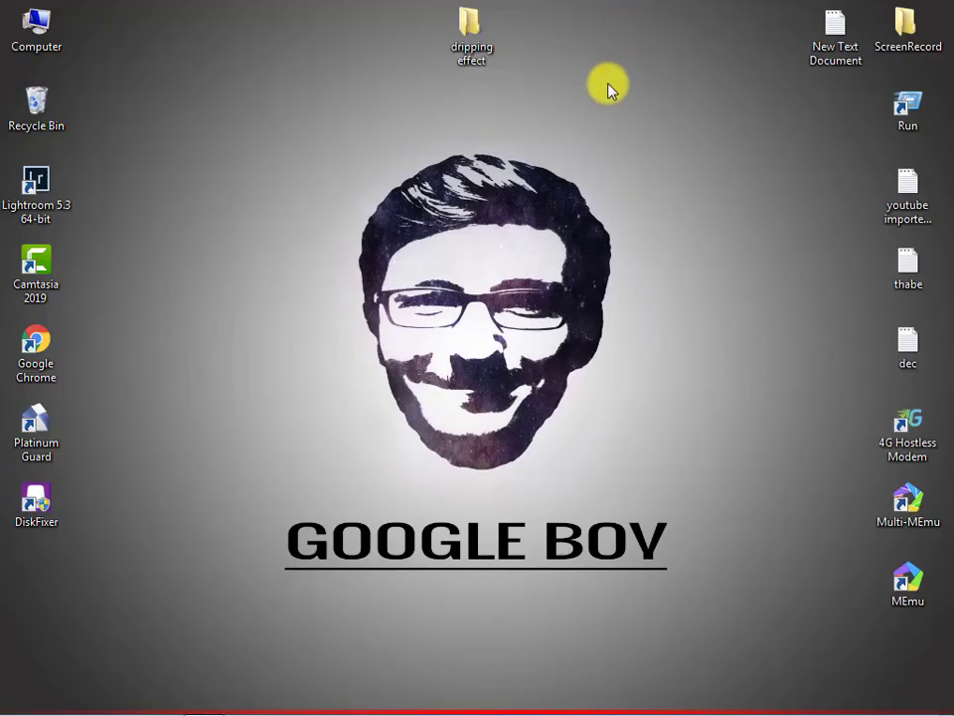
{"action": "right_click", "coordinate": [608, 92]}
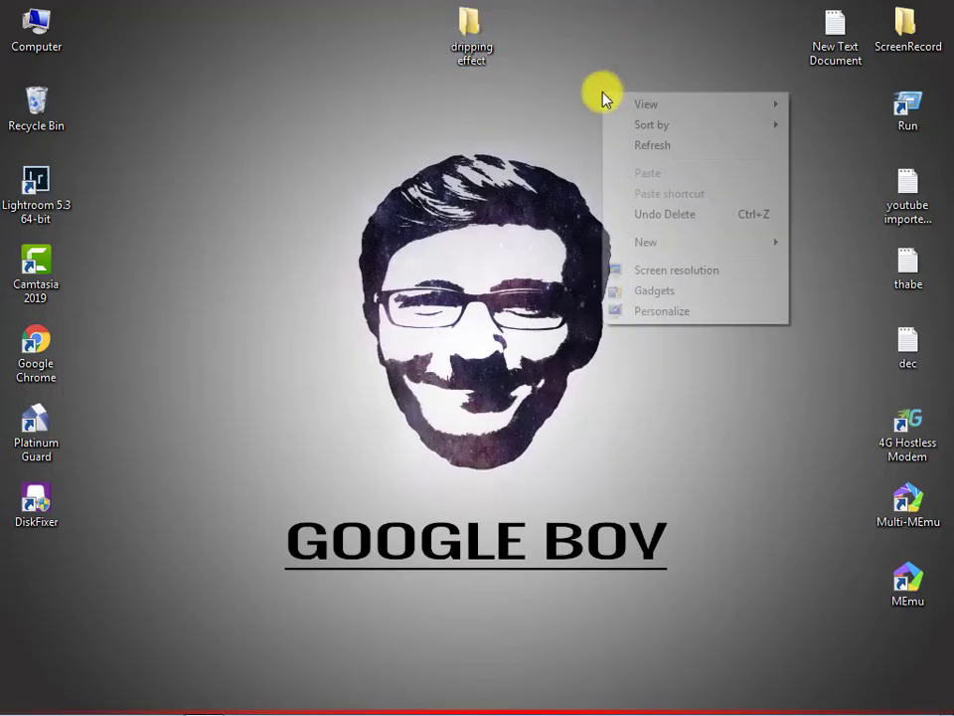
{"action": "left_click", "coordinate": [629, 146]}
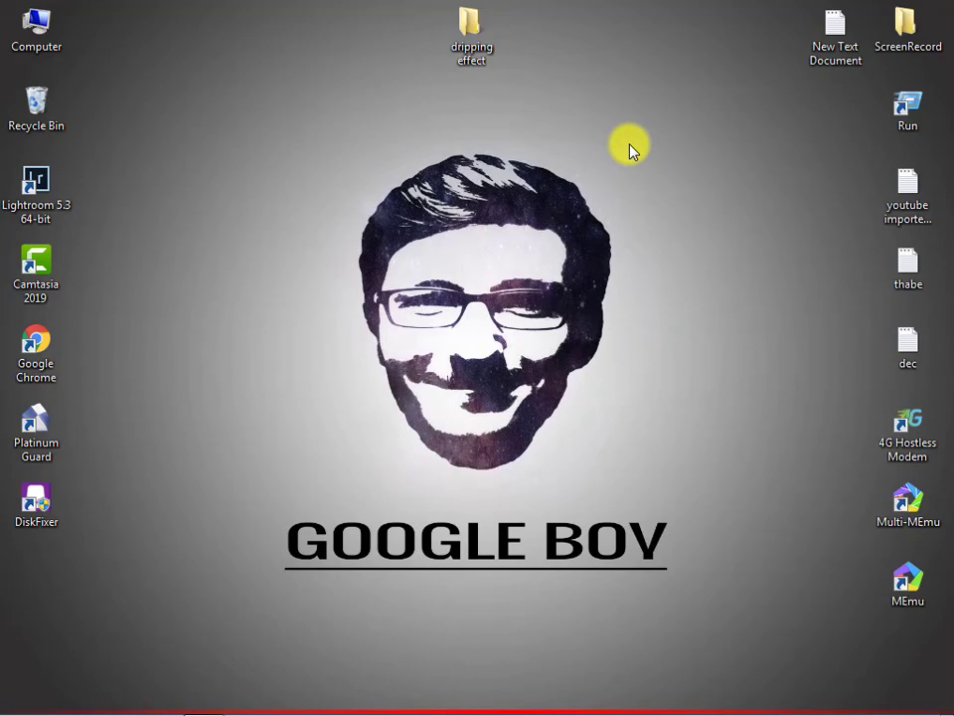